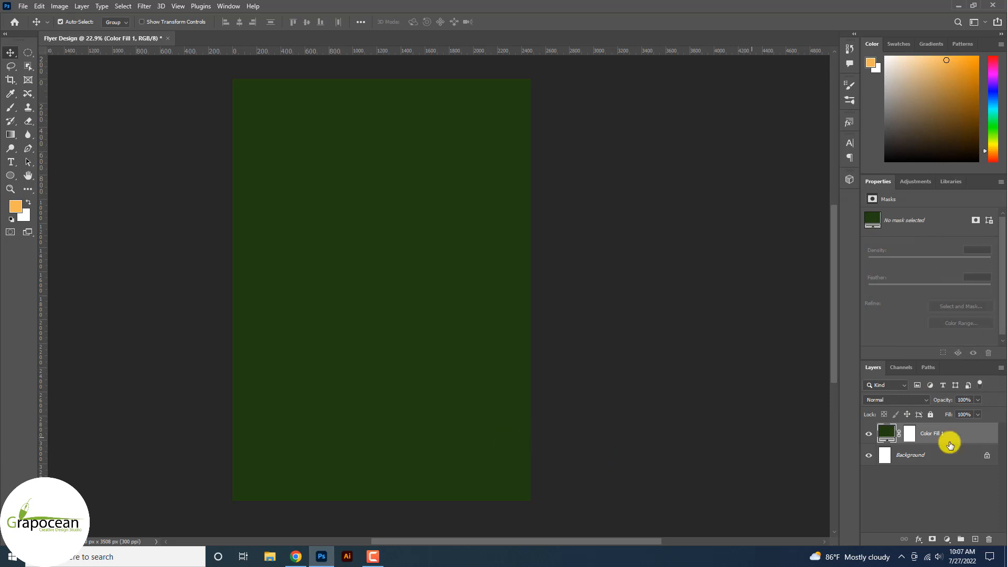
Change the Color Fill 1 background colour from dark green to deep teal #12393f.
double_click(888, 433)
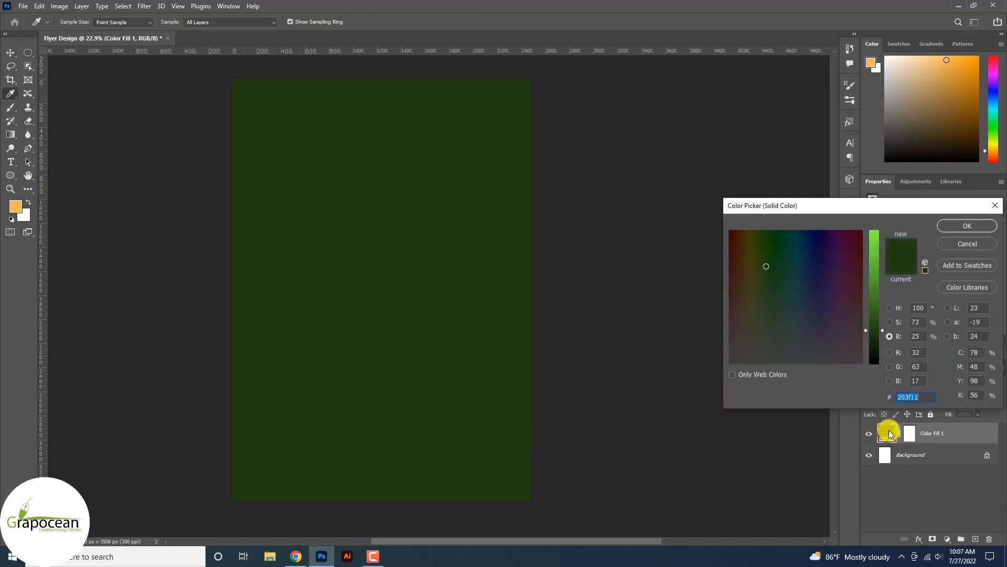
left_click_drag(774, 268, 787, 268)
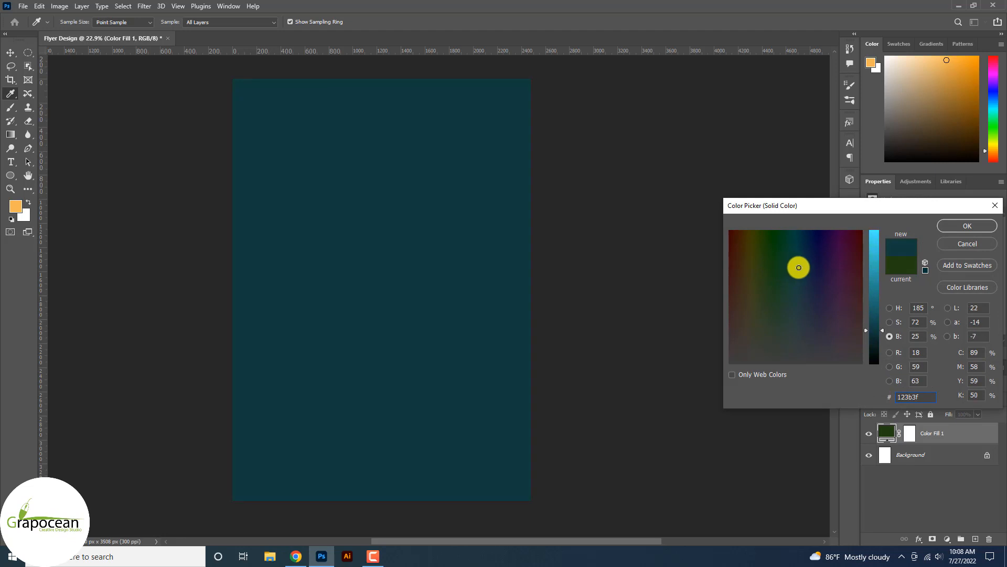
left_click(968, 226)
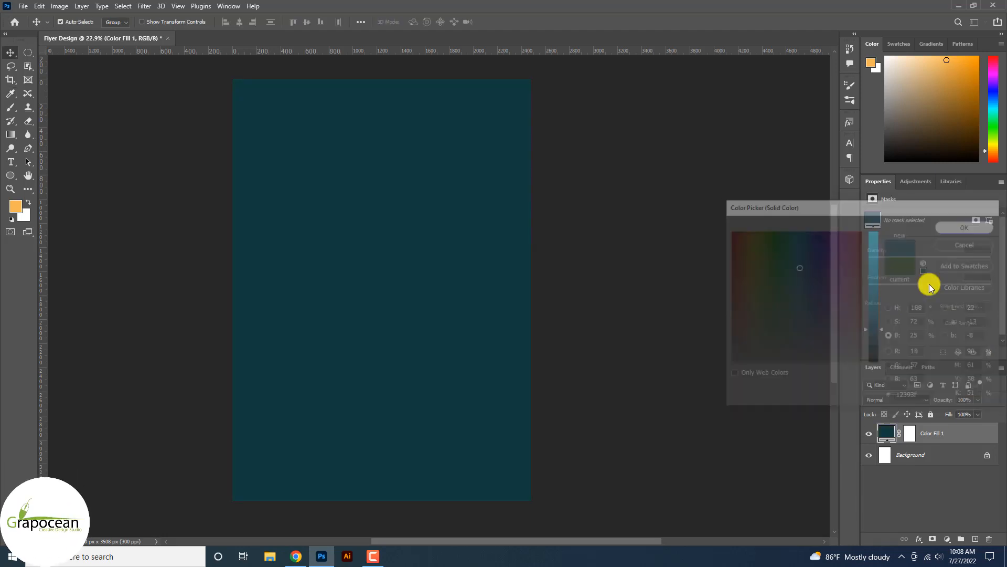
Open the surfing photo together with two other photos.
left_click(32, 5)
left_click(31, 27)
left_click(238, 105)
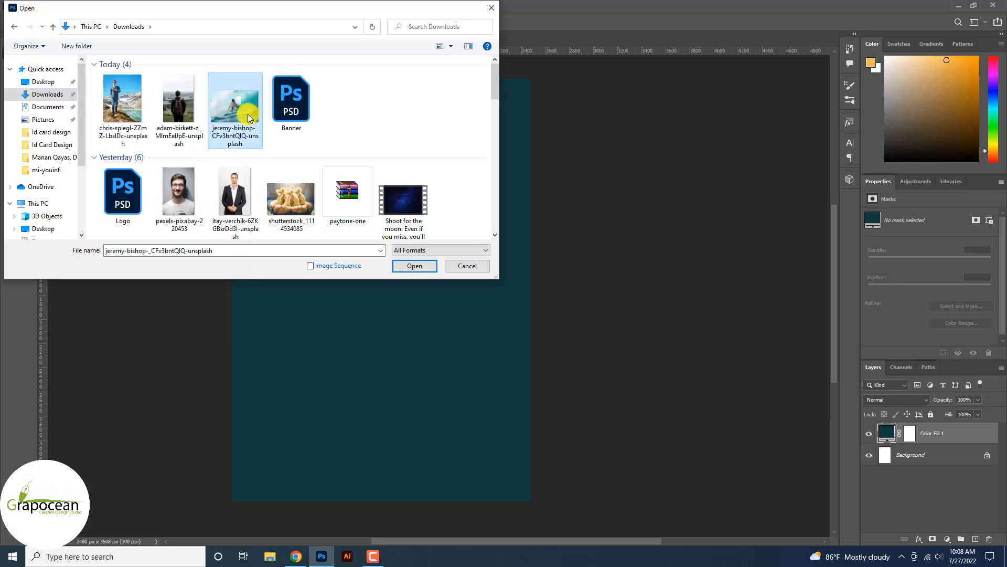
left_click(137, 110, "ctrl")
left_click(182, 110, "ctrl")
left_click(415, 266)
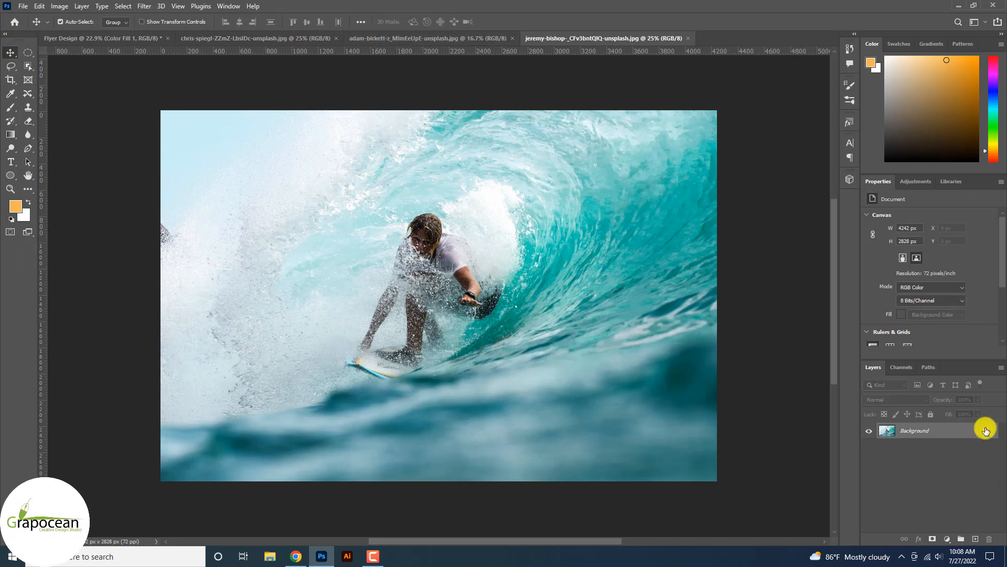
Copy the surf photo into Flyer Design and place it beneath Color Fill 1.
left_click(987, 430)
left_click_drag(483, 237, 407, 382)
left_click_drag(924, 439, 922, 465)
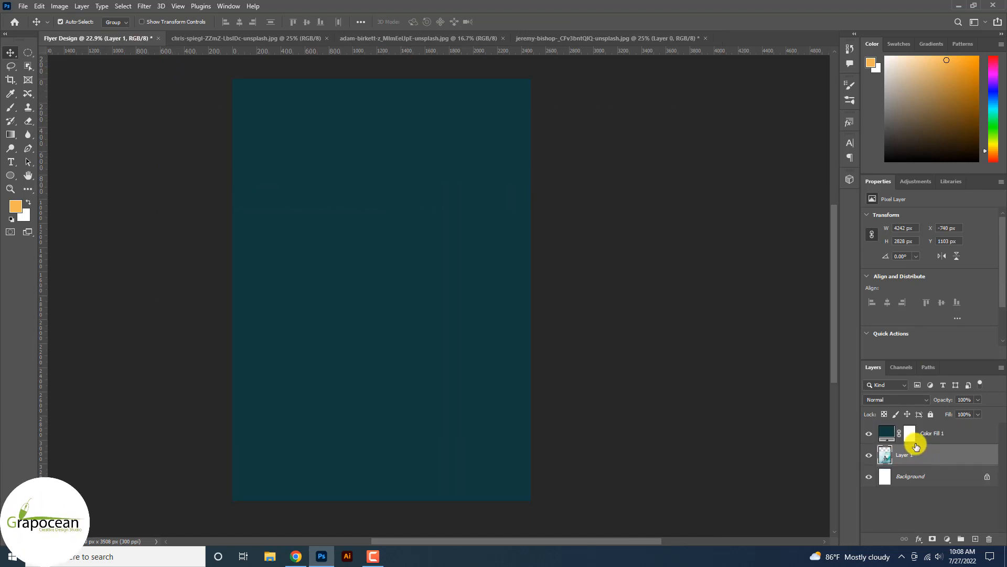
Paint the Color Fill 1 mask with a large low-opacity black brush to reveal the surfer.
left_click(911, 433)
left_click(10, 107)
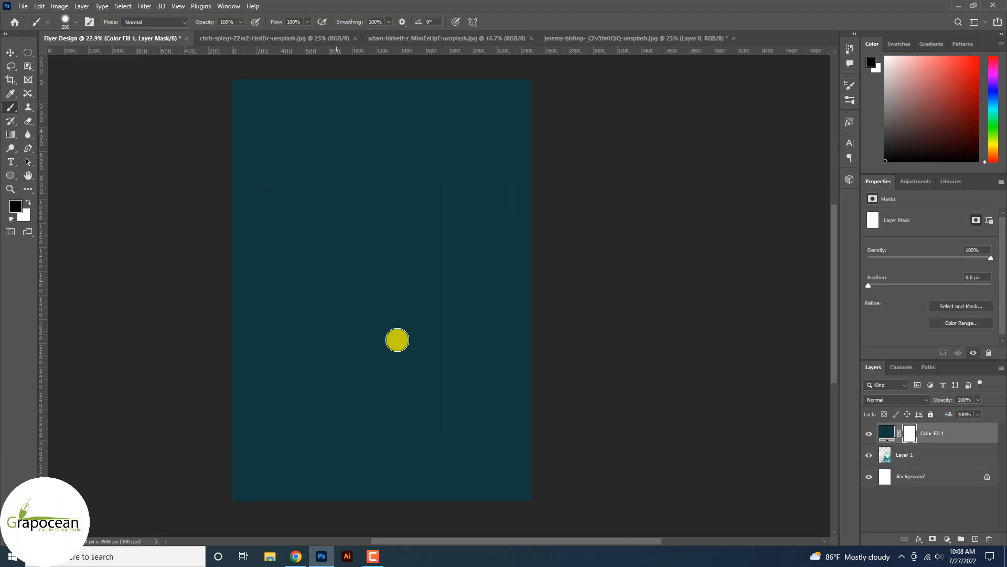
key("bracketright")
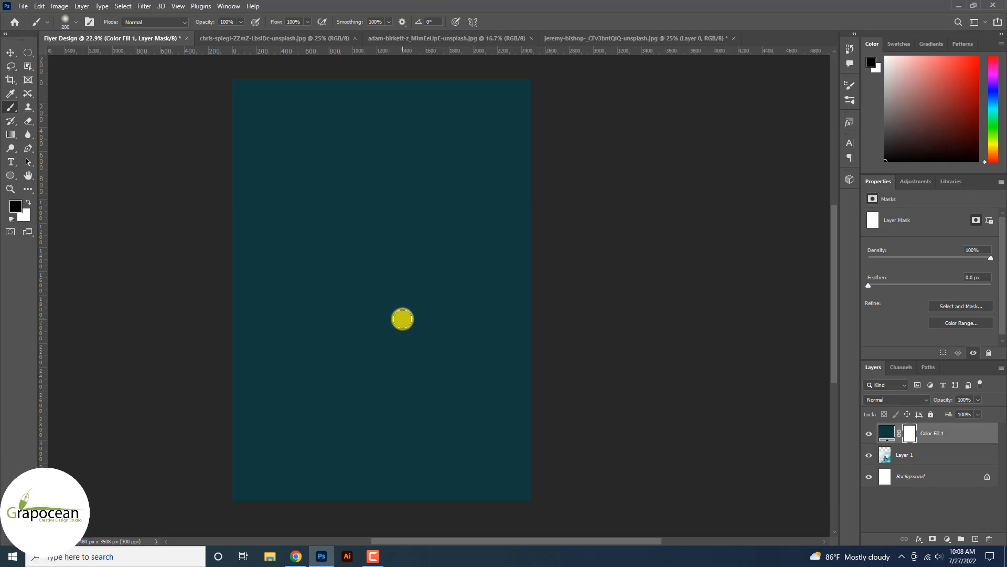
key("bracketright")
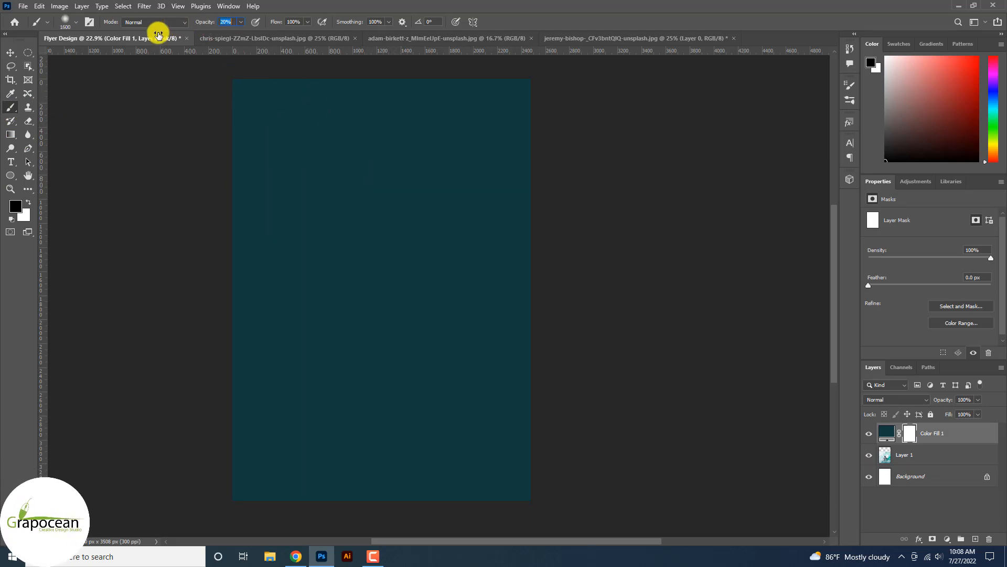
type("8")
mouse_move(414, 439)
left_mouse_down()
mouse_move(533, 483)
mouse_move(376, 308)
mouse_move(342, 303)
mouse_move(264, 355)
mouse_move(260, 366)
mouse_move(451, 460)
left_mouse_up()
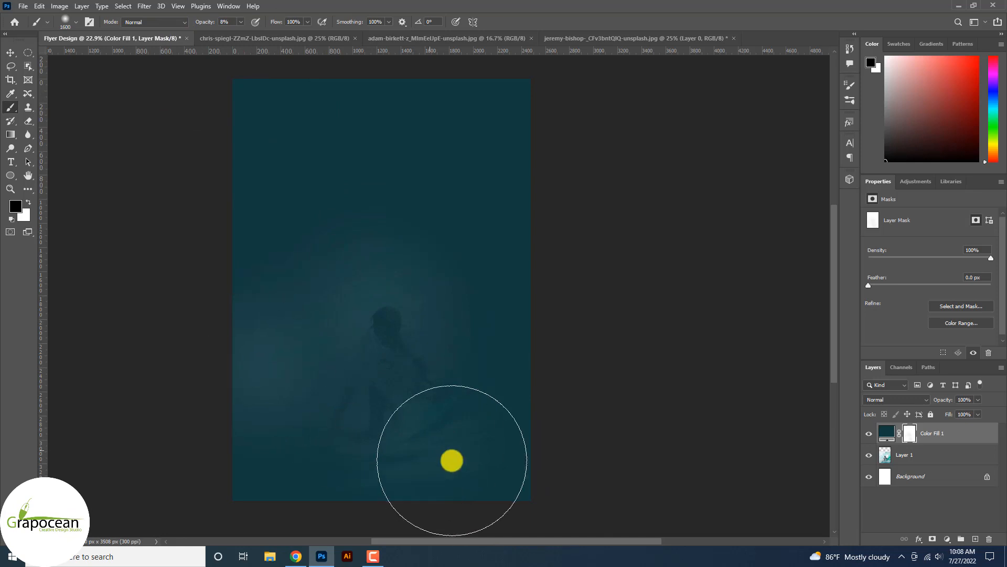
scroll(459, 467, "up", 3)
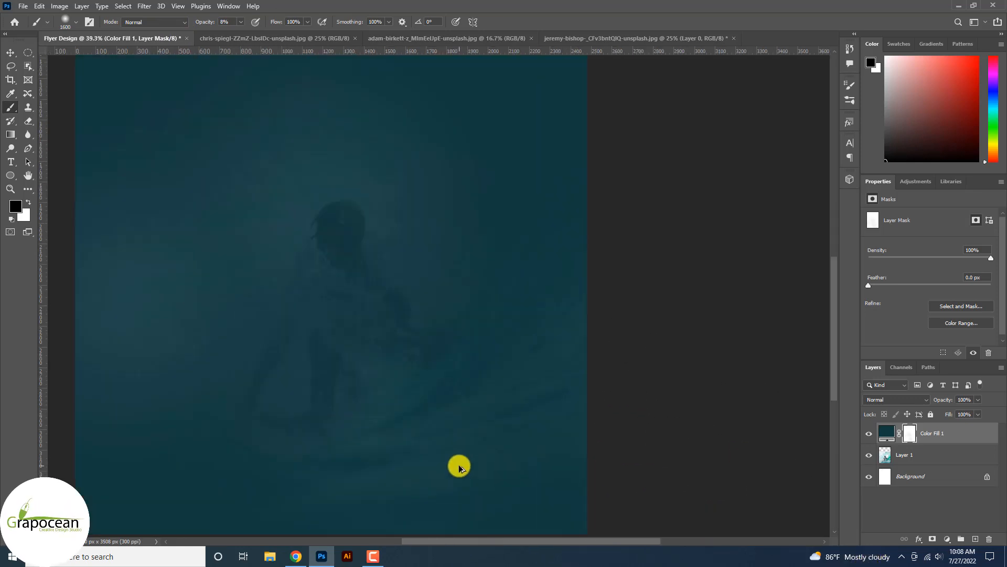
left_click(367, 296)
left_click(721, 541)
scroll(806, 423, "down", 2)
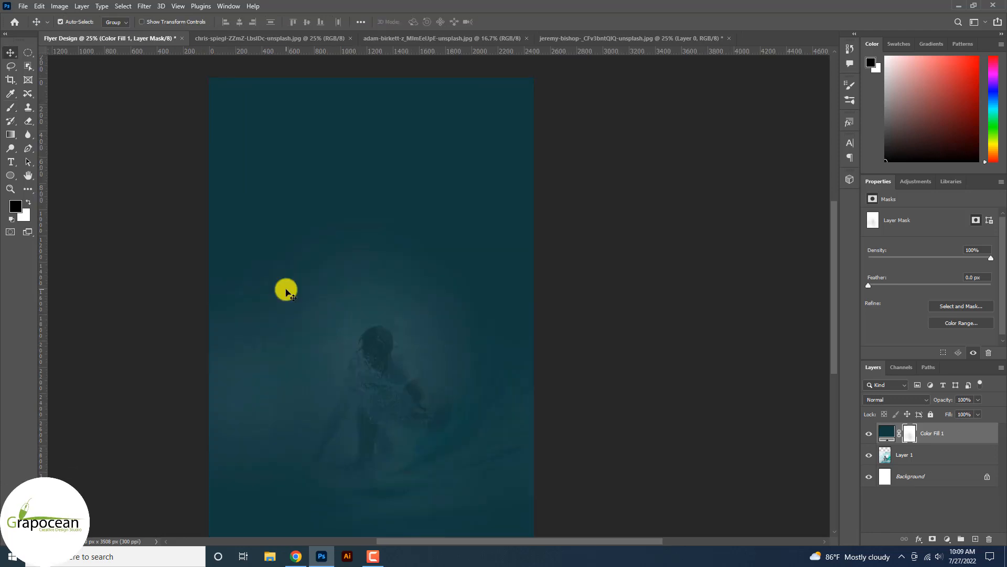
Draw a first rectangle near the top of the flyer, then delete it.
left_click(11, 176)
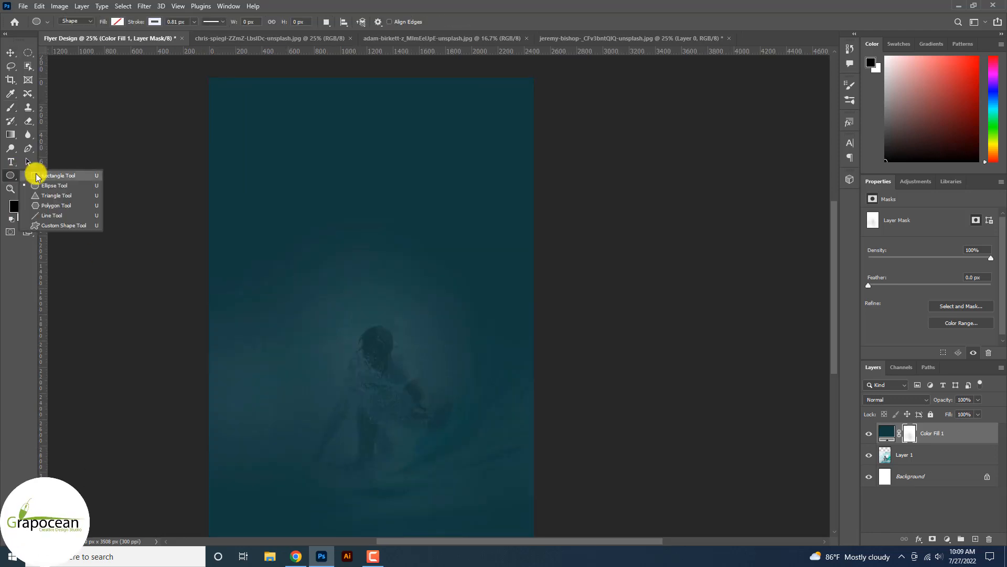
left_click(48, 176)
left_click_drag(281, 147, 464, 214)
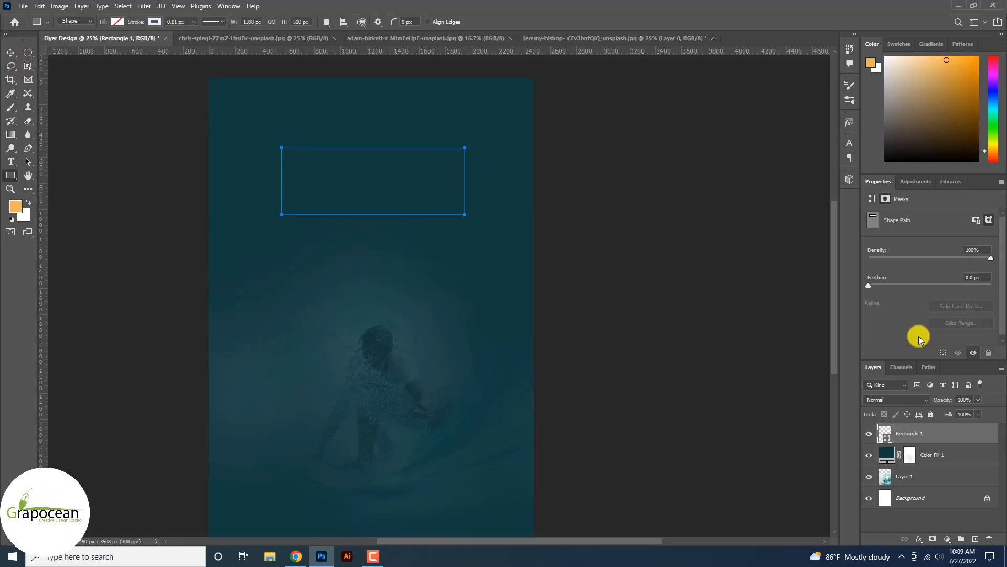
left_click(924, 182)
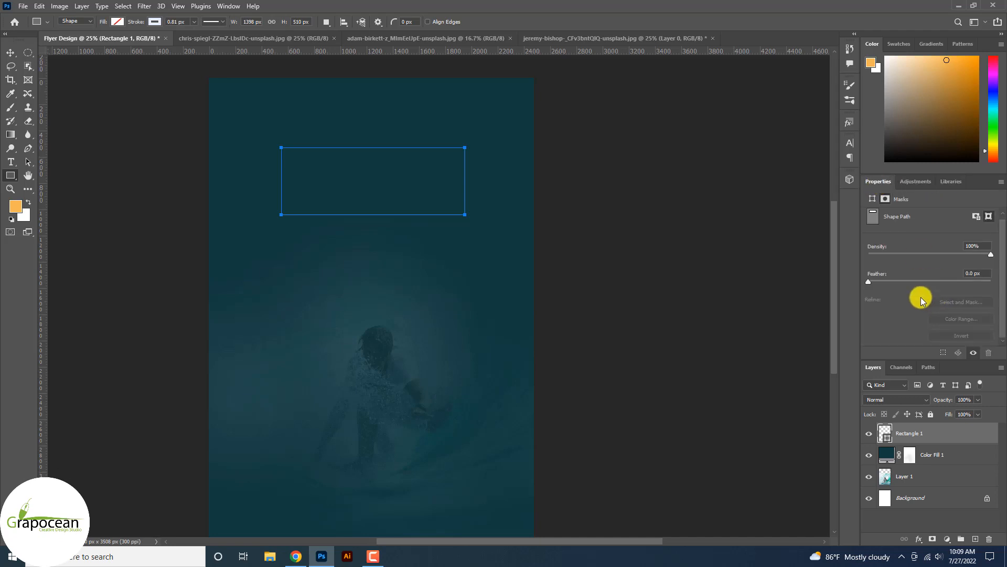
left_click(11, 53)
key("Delete")
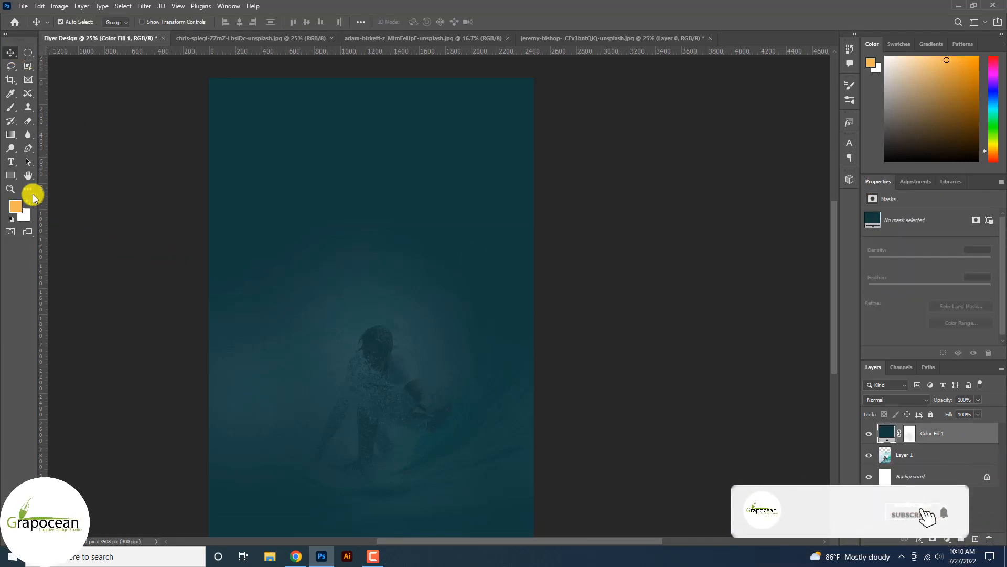
Draw a new rectangle and round only its top-left corner to 420 px.
left_click(9, 175)
left_click_drag(287, 190, 477, 256)
scroll(908, 308, "down", 2)
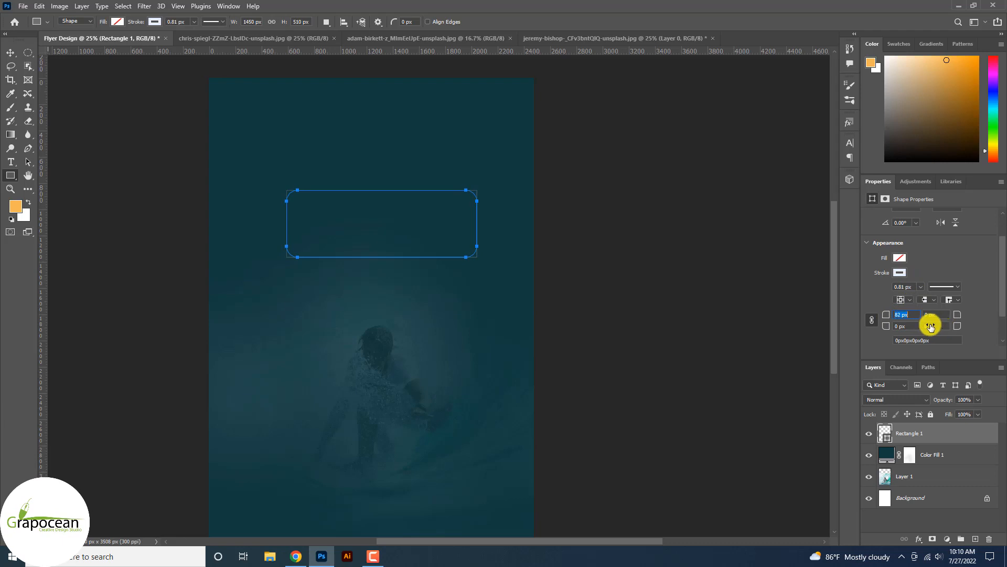
key("ctrl+z")
left_click(872, 318)
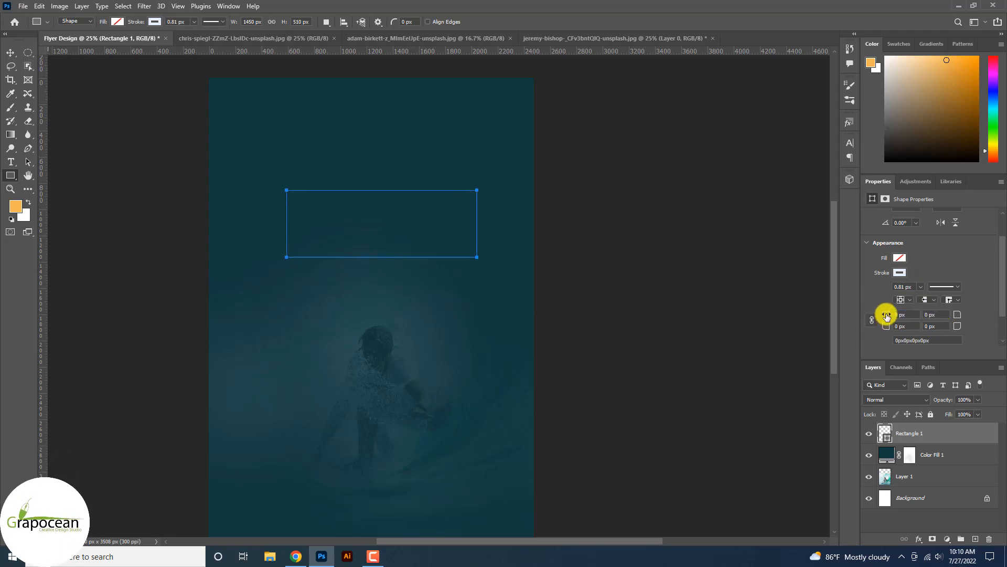
left_click_drag(887, 315, 929, 320)
left_click_drag(1005, 354, 1004, 359)
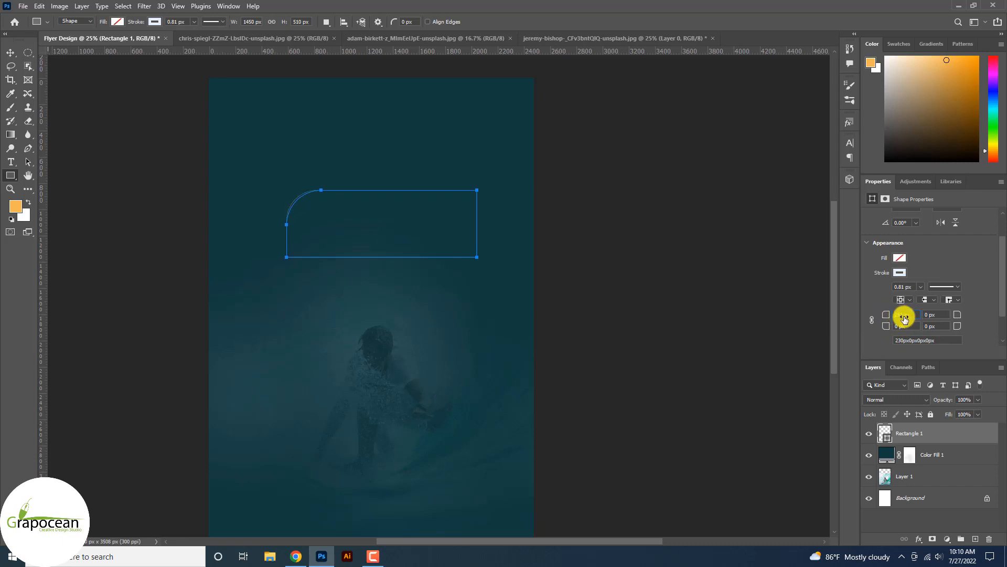
left_click_drag(904, 317, 964, 342)
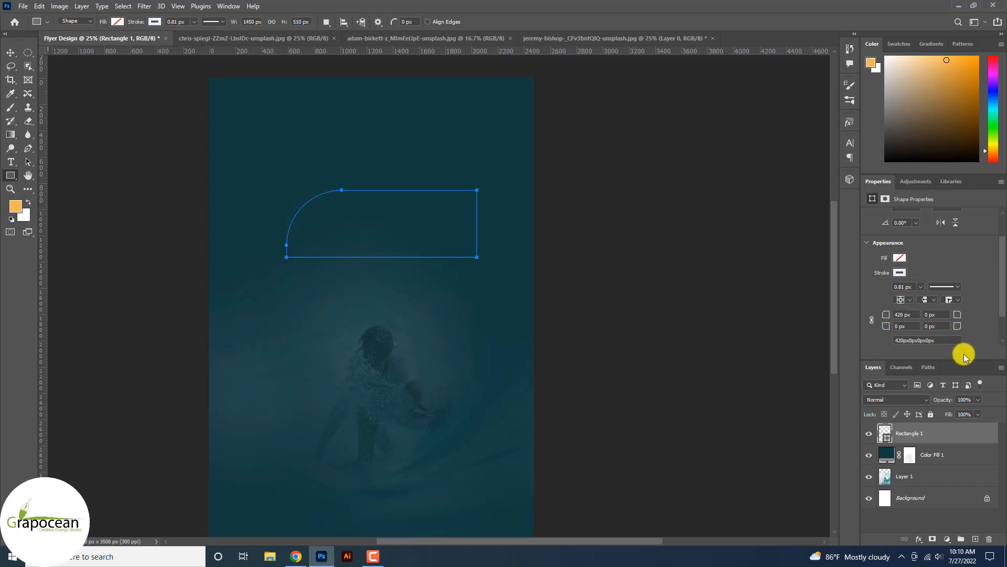
left_click(9, 52)
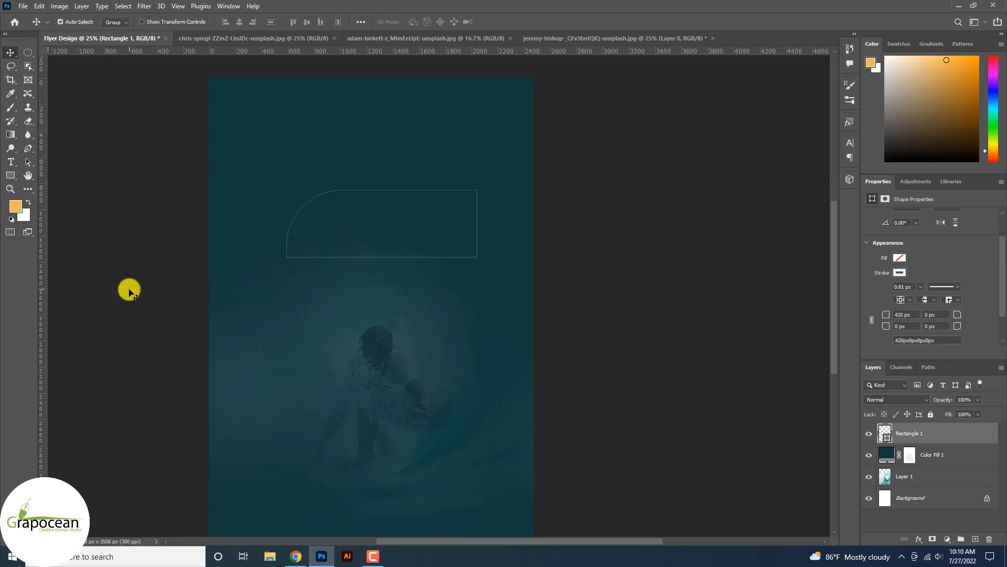
Give the rounded rectangle no stroke and a green fill.
left_click(10, 175)
left_click(155, 23)
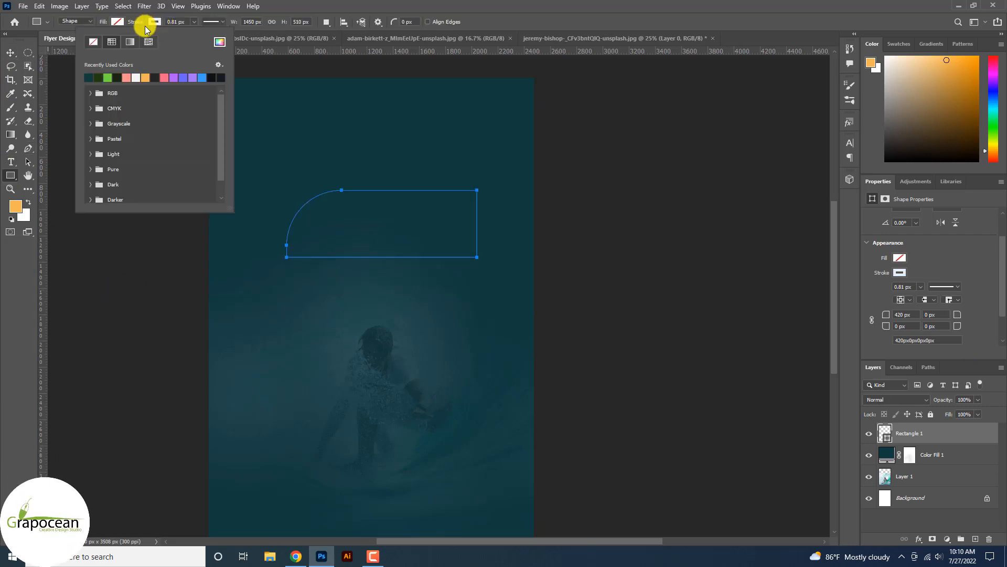
left_click(114, 43)
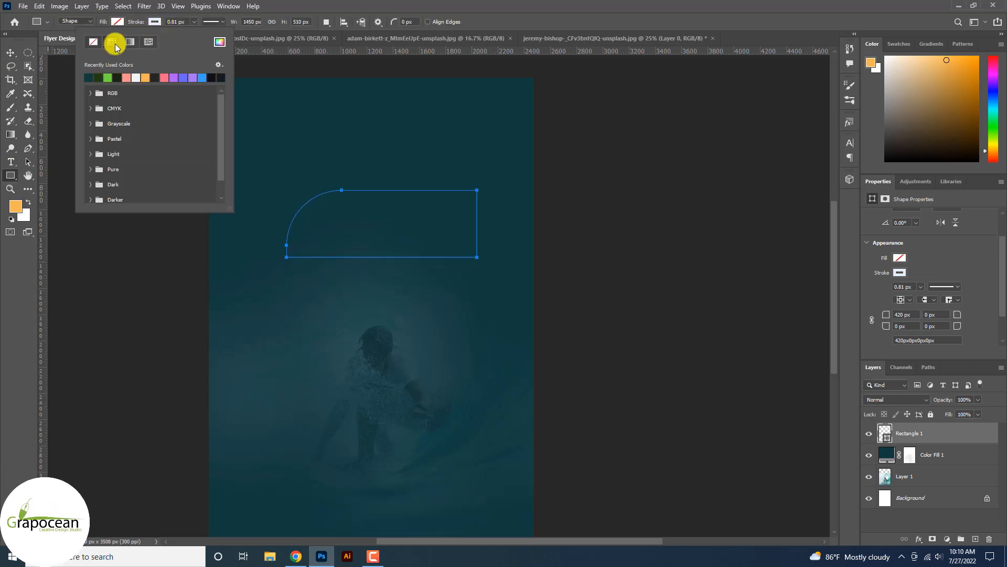
left_click(163, 21)
left_click(157, 22)
left_click(93, 42)
left_click(117, 21)
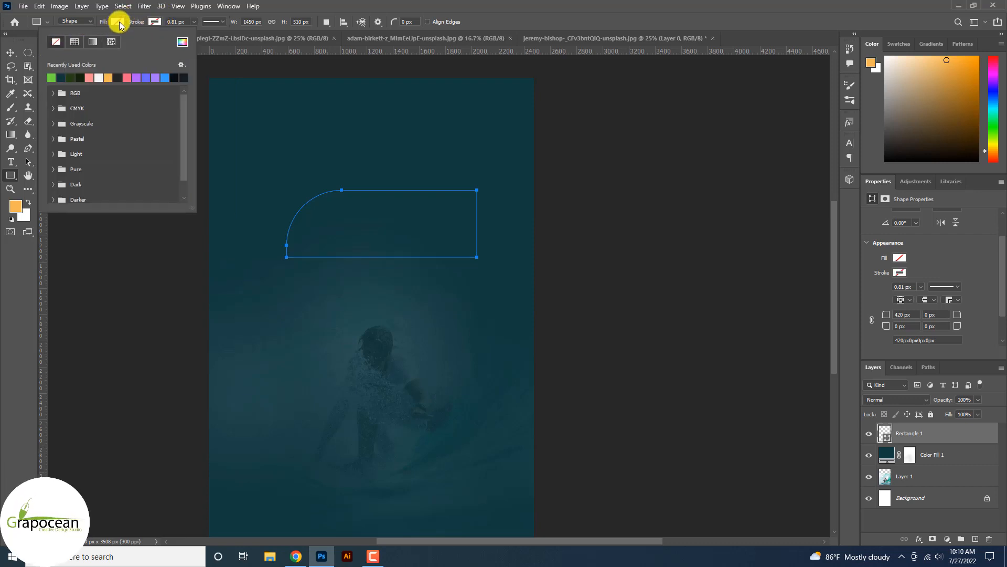
left_click(53, 78)
left_click(11, 53)
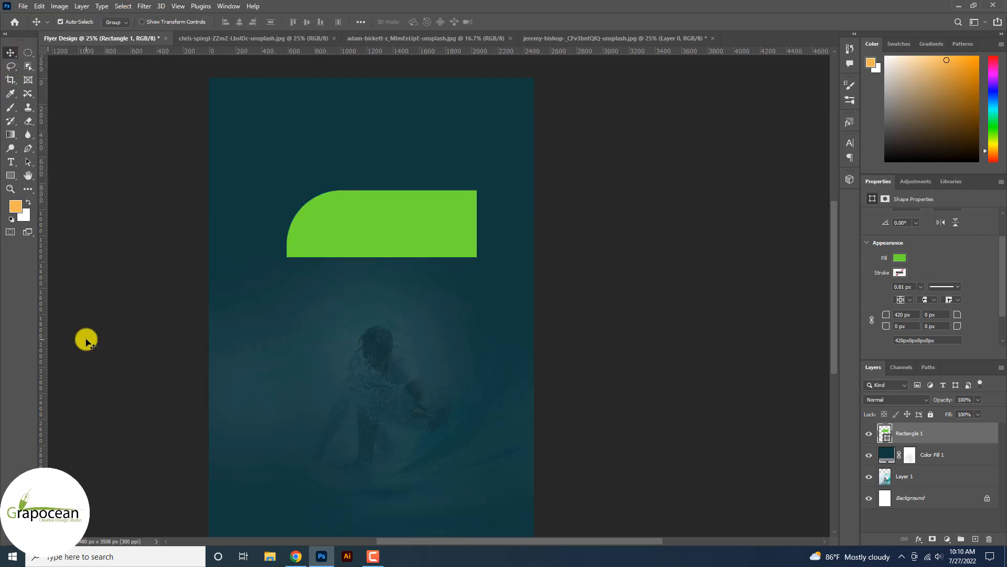
left_click(83, 339)
right_click(13, 175)
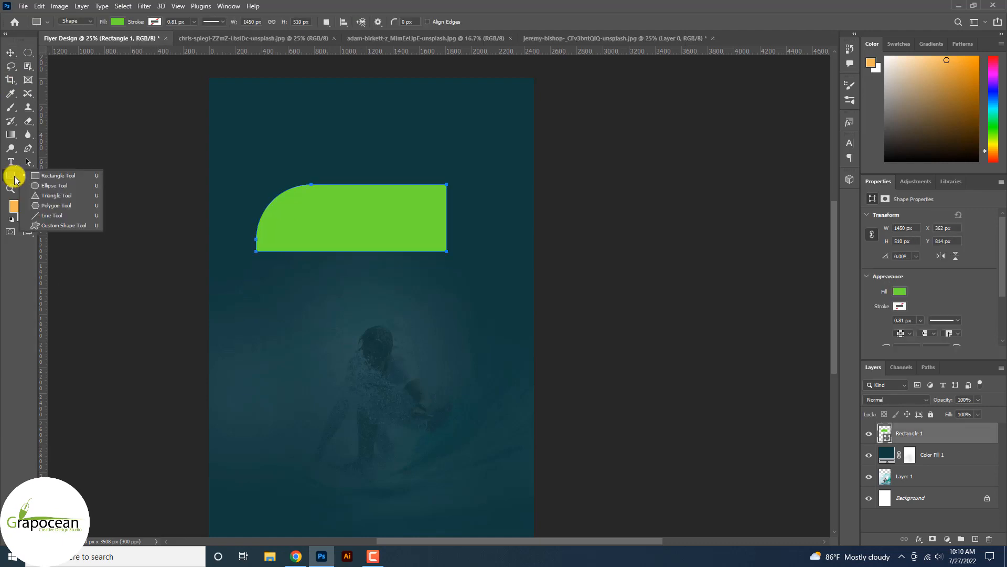
Draw a second rectangle over the green bar and fill it dark teal.
left_click(52, 176)
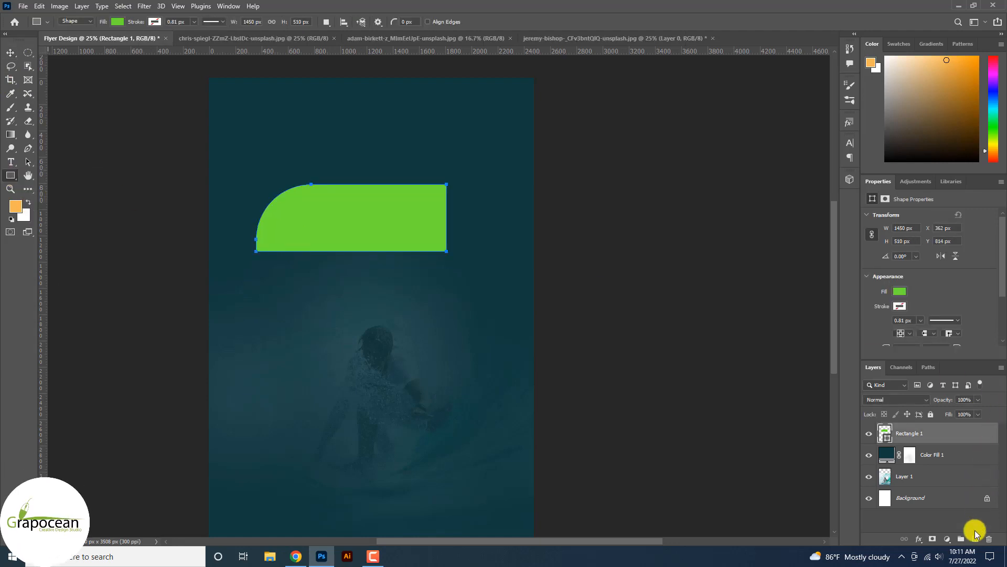
left_click(977, 540)
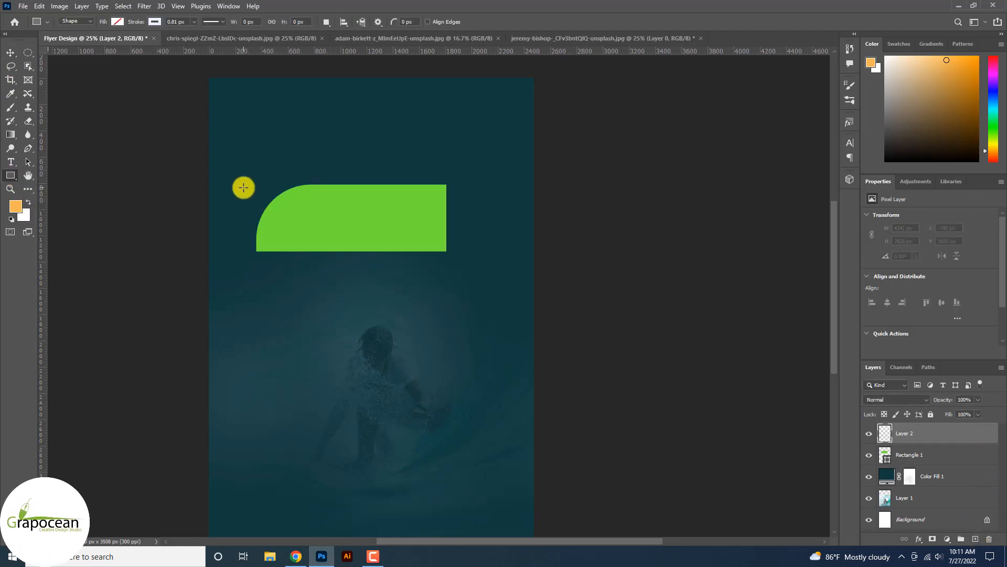
left_click_drag(243, 187, 442, 248)
scroll(887, 344, "down", 3)
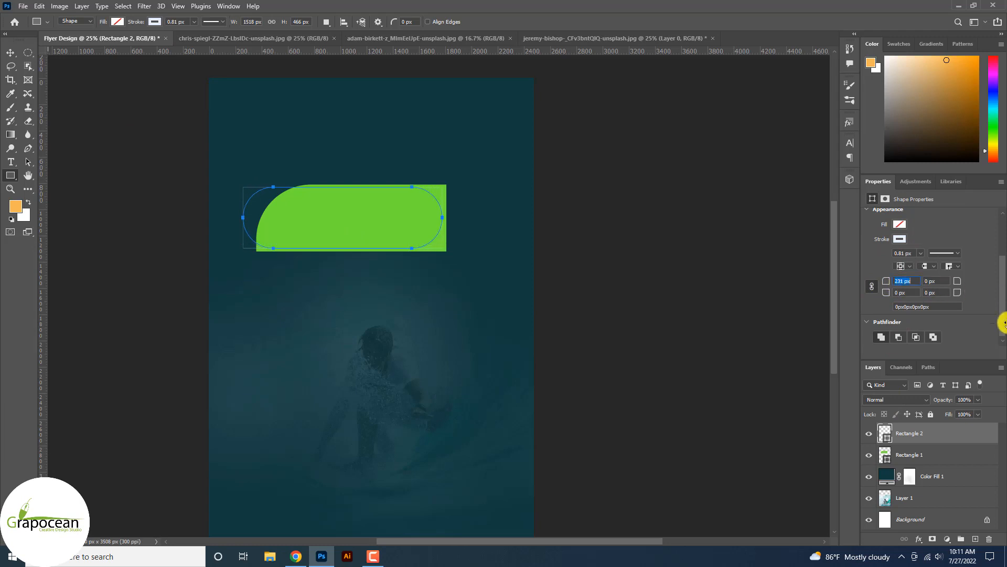
left_click(117, 22)
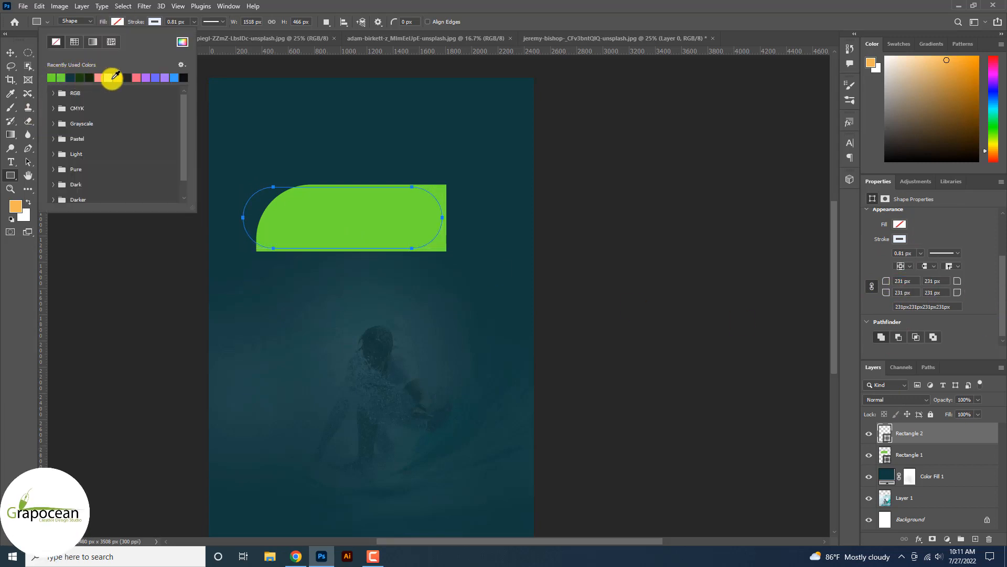
left_click(71, 78)
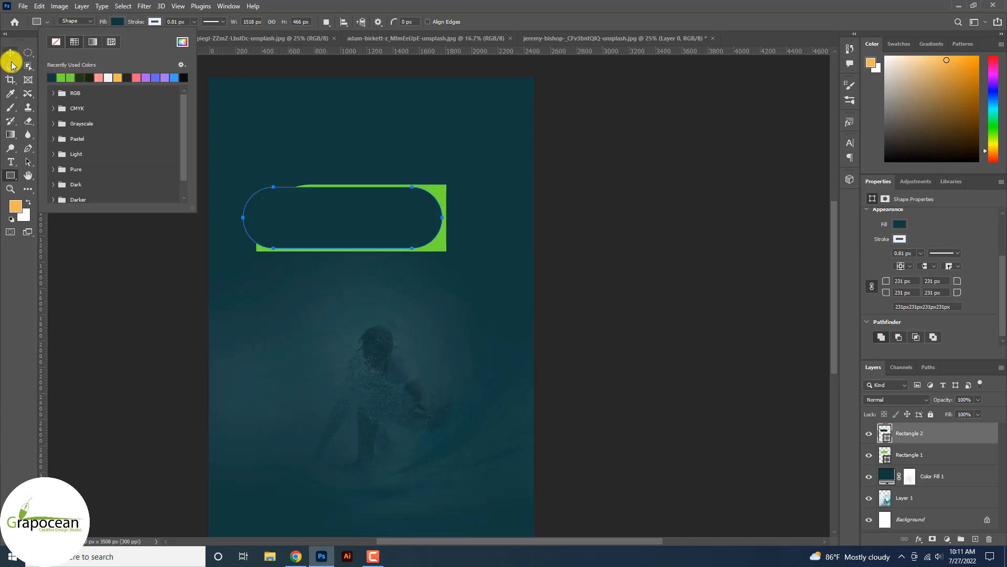
left_click(11, 55)
left_click(80, 210)
scroll(386, 223, "up", 1)
mouse_move(302, 213)
left_mouse_down()
mouse_move(328, 217)
mouse_move(301, 214)
left_mouse_up()
Set the pill to dark teal with no stroke and offset it right and down.
left_click(11, 174)
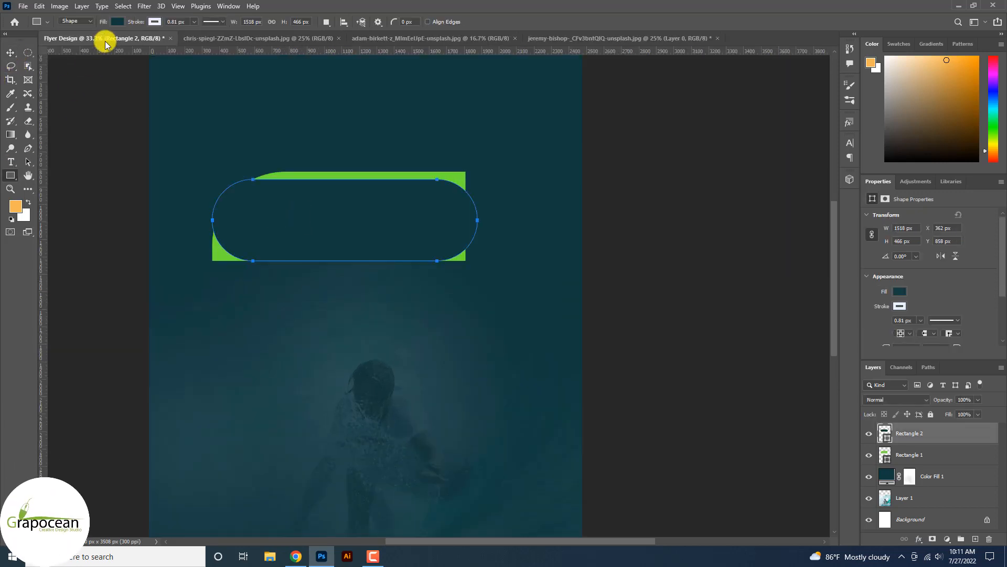
left_click(117, 21)
left_click(56, 41)
left_click(153, 22)
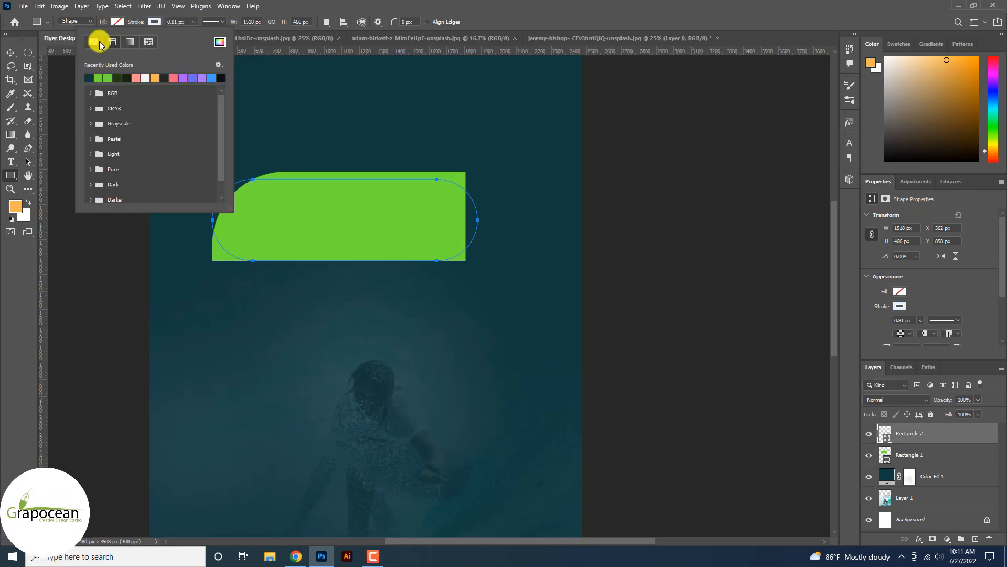
left_click(93, 41)
left_click(118, 21)
left_click(54, 77)
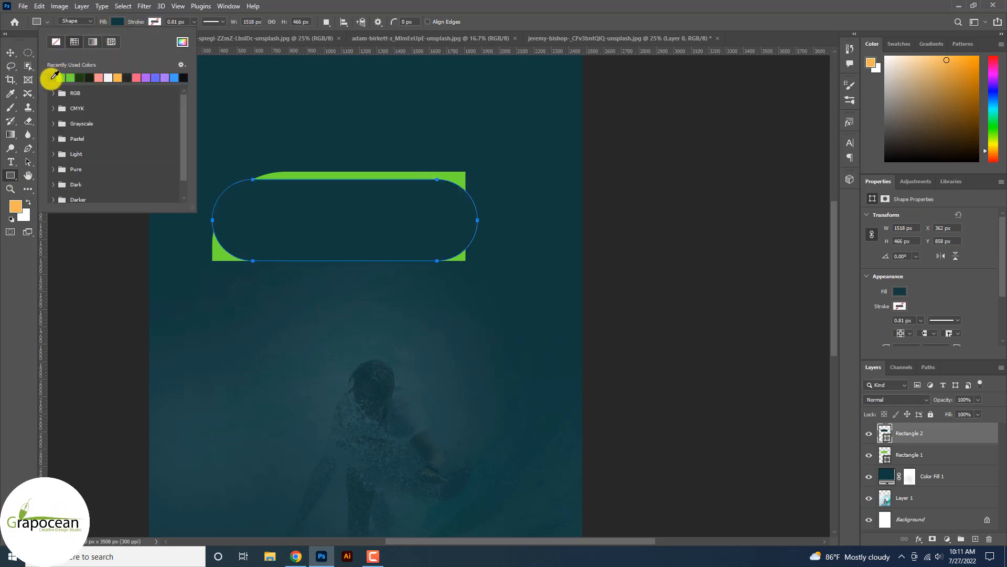
left_click(9, 54)
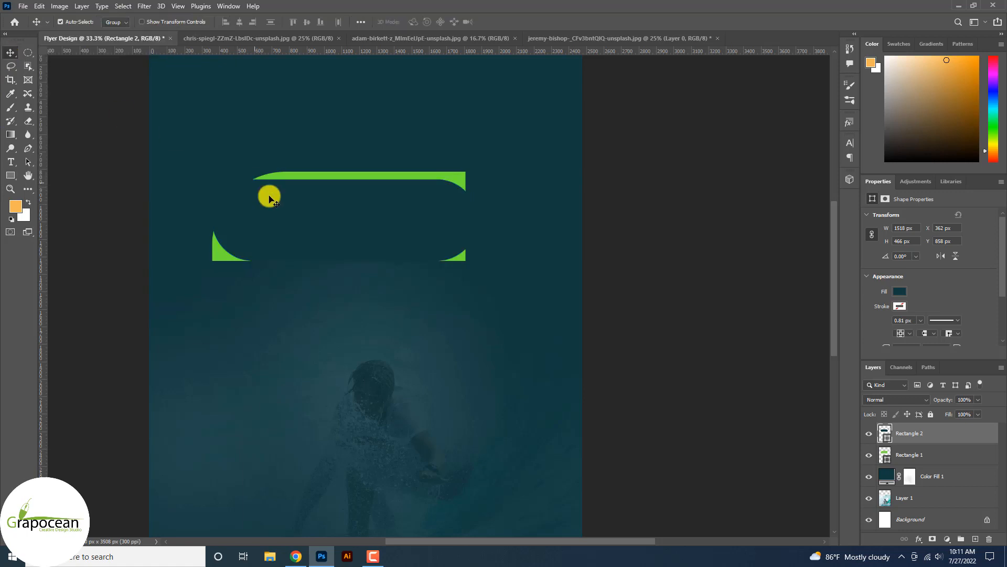
scroll(541, 285, "down", 3)
scroll(447, 265, "up", 2)
left_click_drag(442, 260, 467, 270)
scroll(500, 287, "down", 2)
scroll(541, 305, "up", 2)
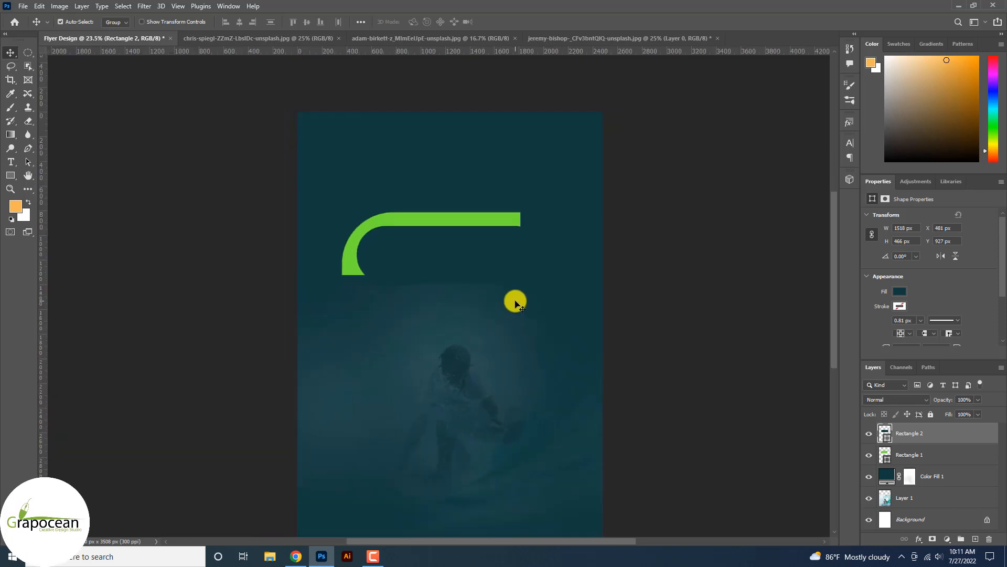
Bring the hiker photo into the flyer, clip it into the teal pill, and position his face.
left_click(224, 41)
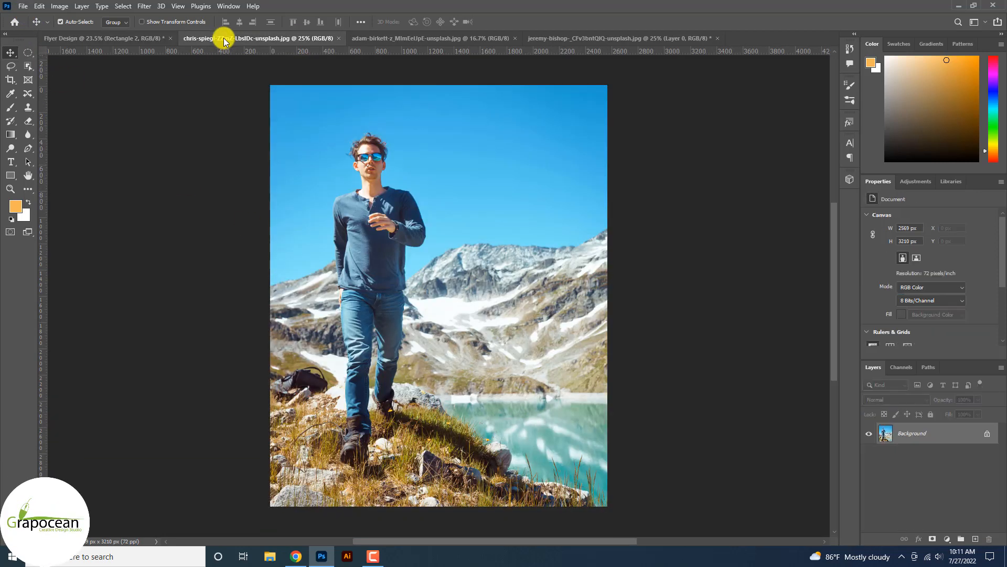
left_click(983, 430)
left_click_drag(514, 250, 447, 281)
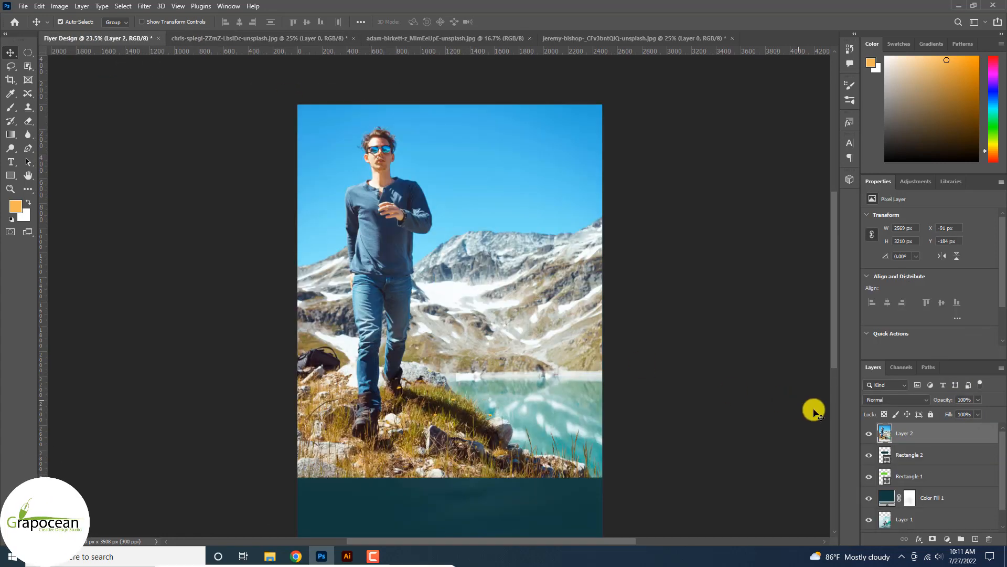
right_click(916, 434)
left_click(839, 303)
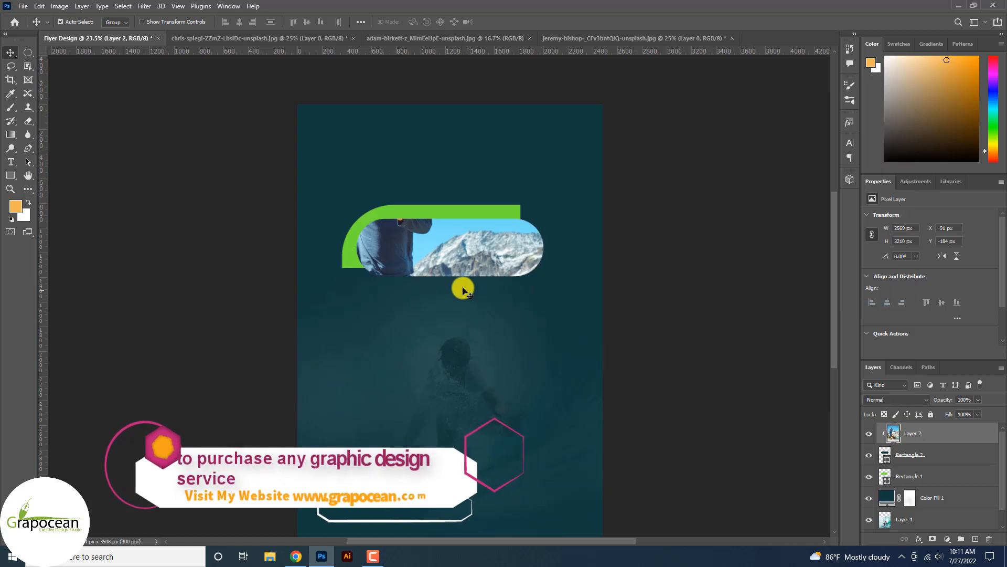
key("ctrl+t")
left_click_drag(453, 293, 479, 380)
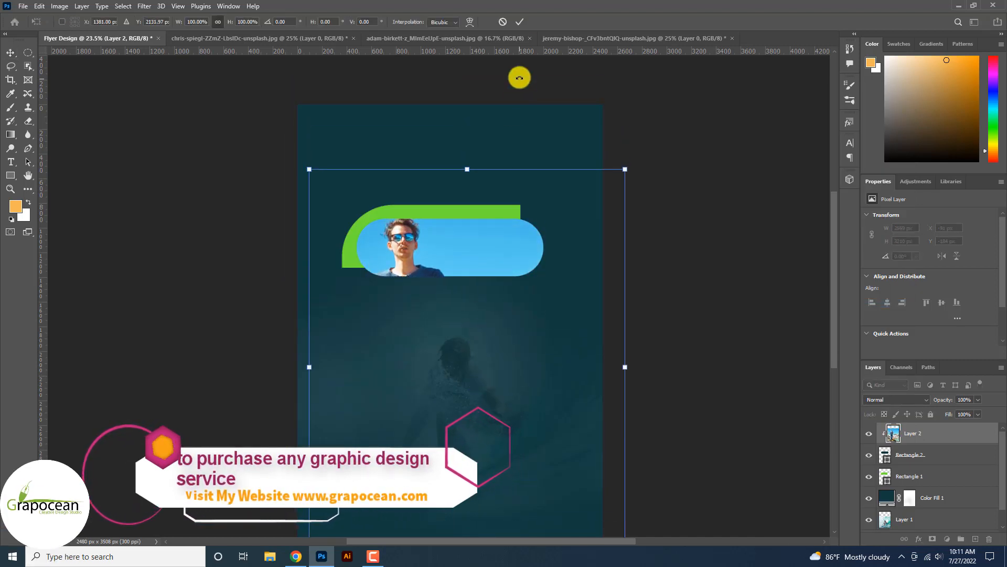
left_click(520, 21)
Duplicate Rectangle 2 and make the original an unfilled 1 px outline enlarged around the photo.
left_click(921, 456)
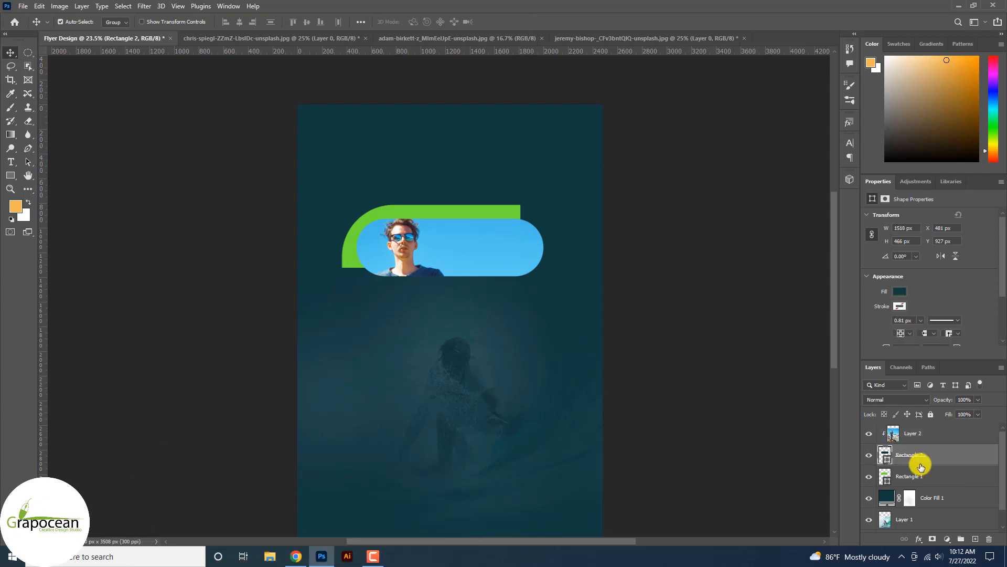
key("ctrl+j")
left_click(925, 483)
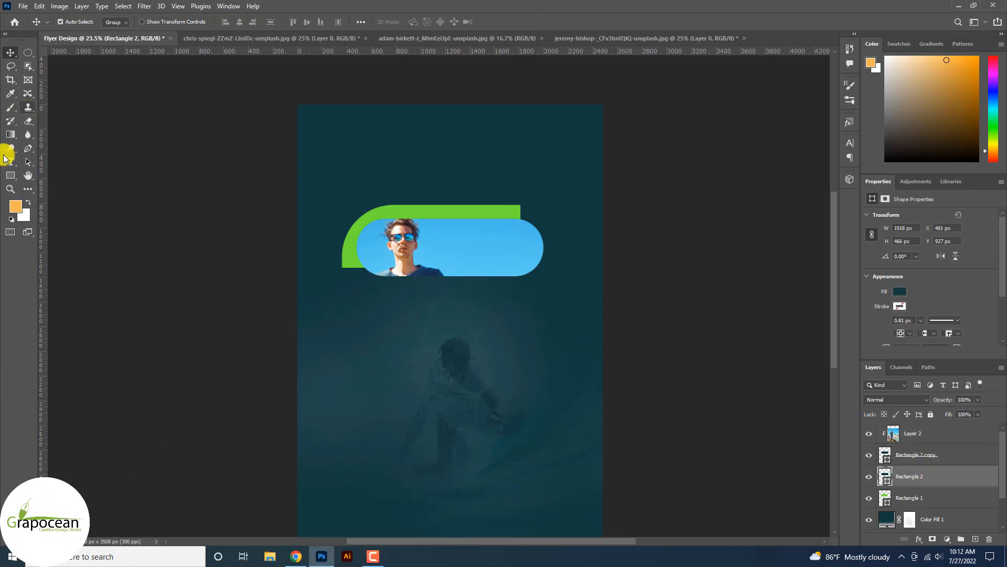
left_click(10, 175)
left_click(117, 22)
left_click(56, 42)
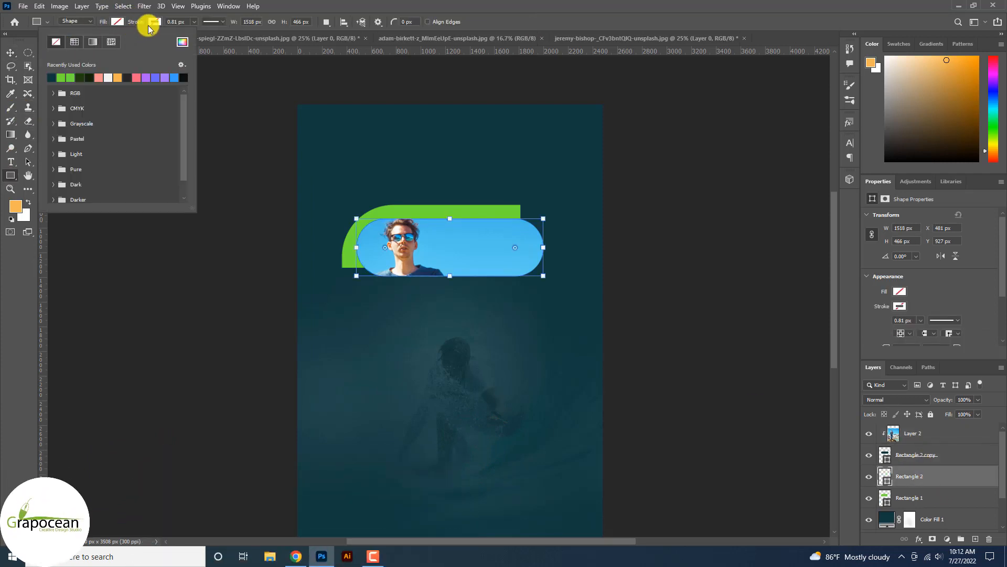
left_click(150, 24)
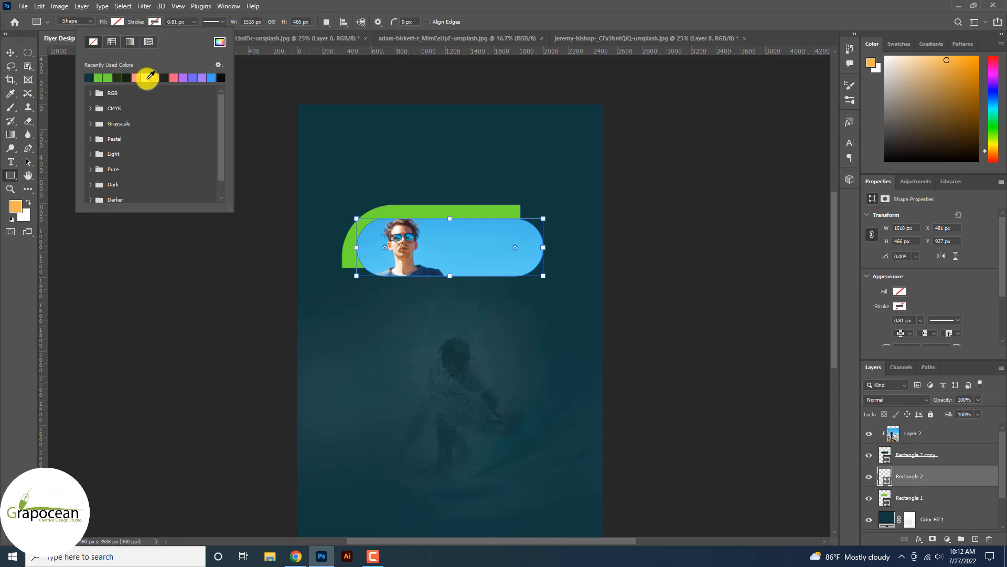
left_click(192, 23)
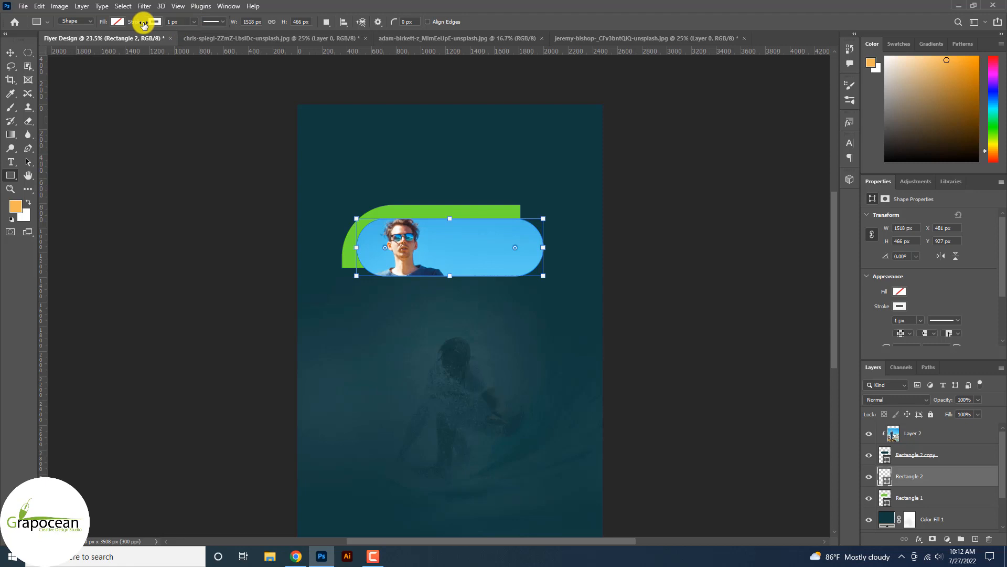
key("ctrl+t")
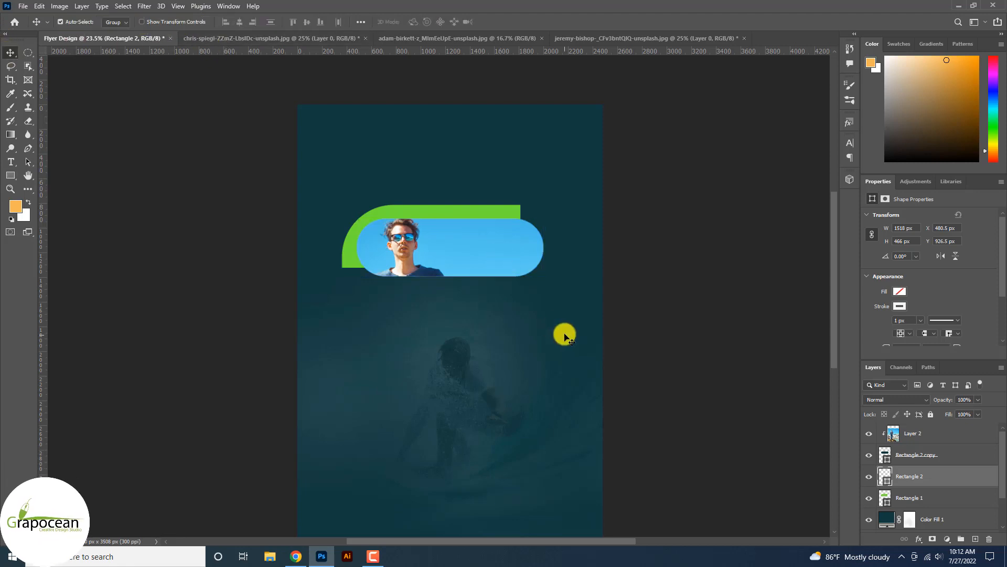
scroll(543, 278, "up", 3)
mouse_move(540, 257)
left_mouse_down()
mouse_move(557, 268)
mouse_move(549, 265)
left_mouse_up()
Commit the enlarged outline and duplicate Rectangle 2 copy into Rectangle 2 copy 2.
left_click(519, 22)
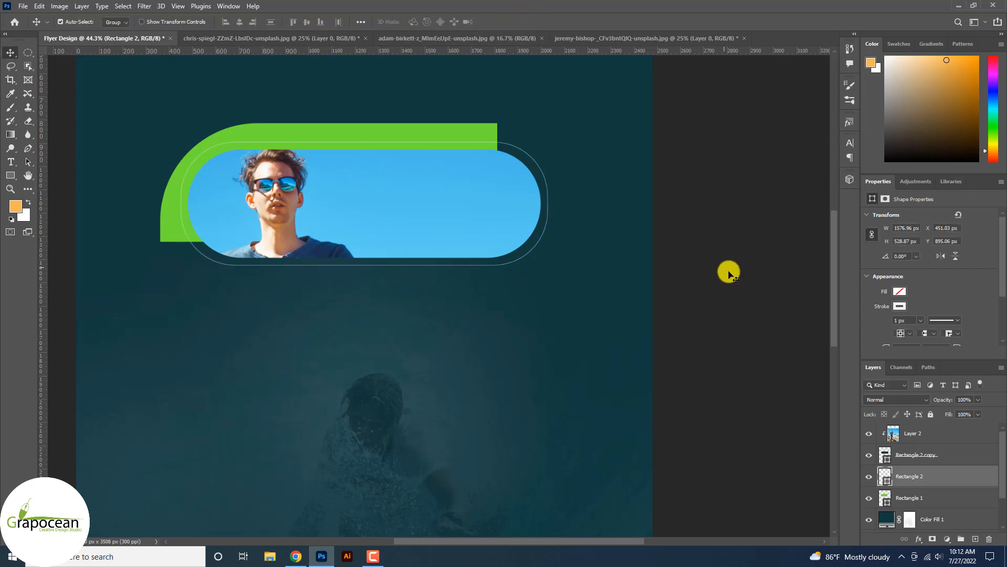
scroll(748, 300, "down", 3)
scroll(711, 299, "down", 3)
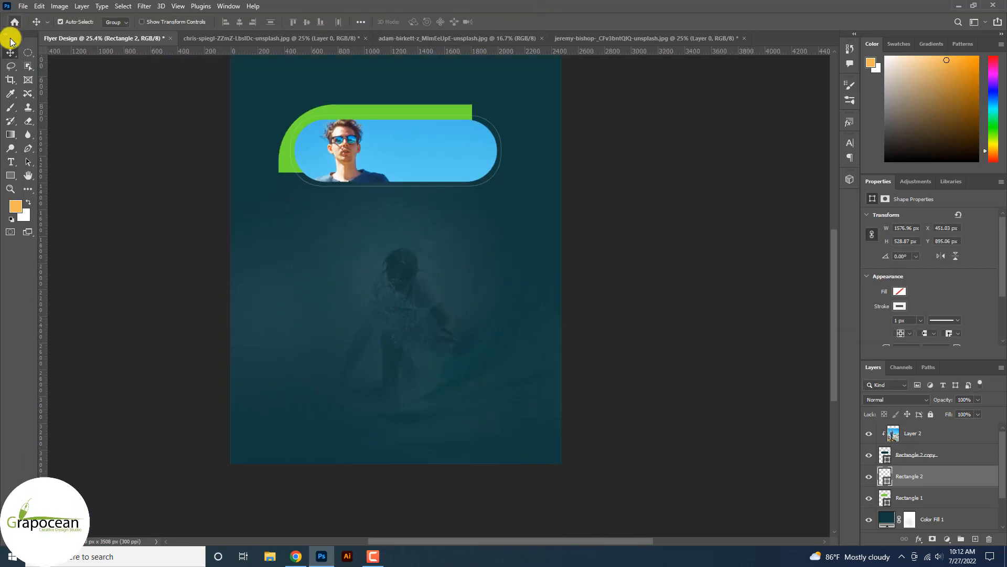
left_click(927, 457)
key("ctrl+j")
left_click(927, 478)
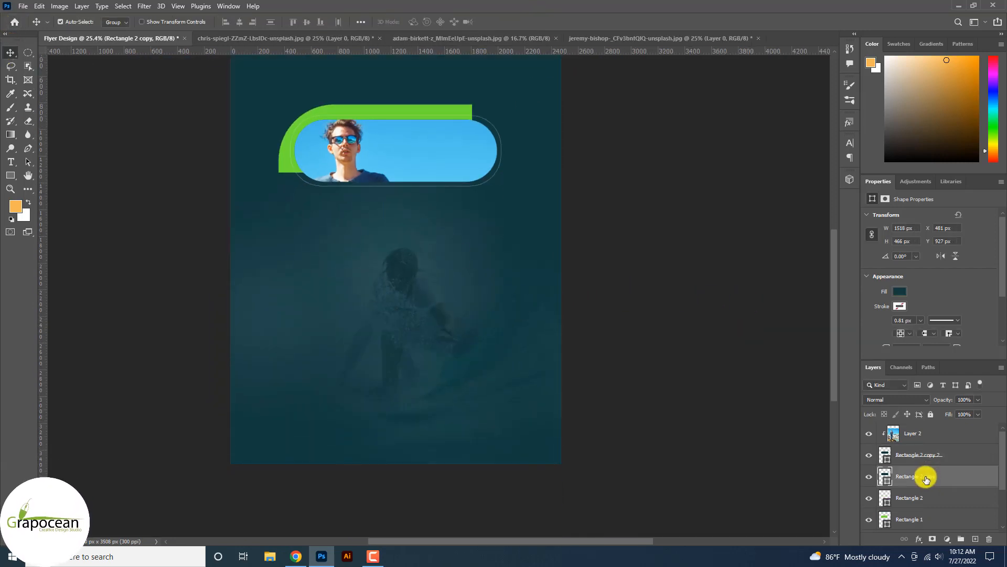
Release the hiker photo's clipping mask and hide the photo layer.
left_click(930, 435)
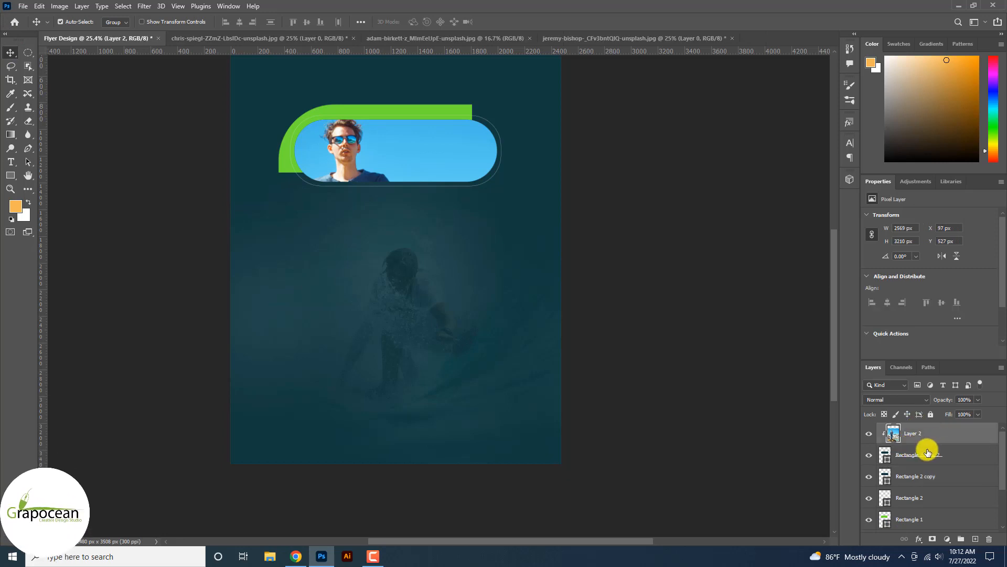
right_click(931, 437)
left_click(849, 306)
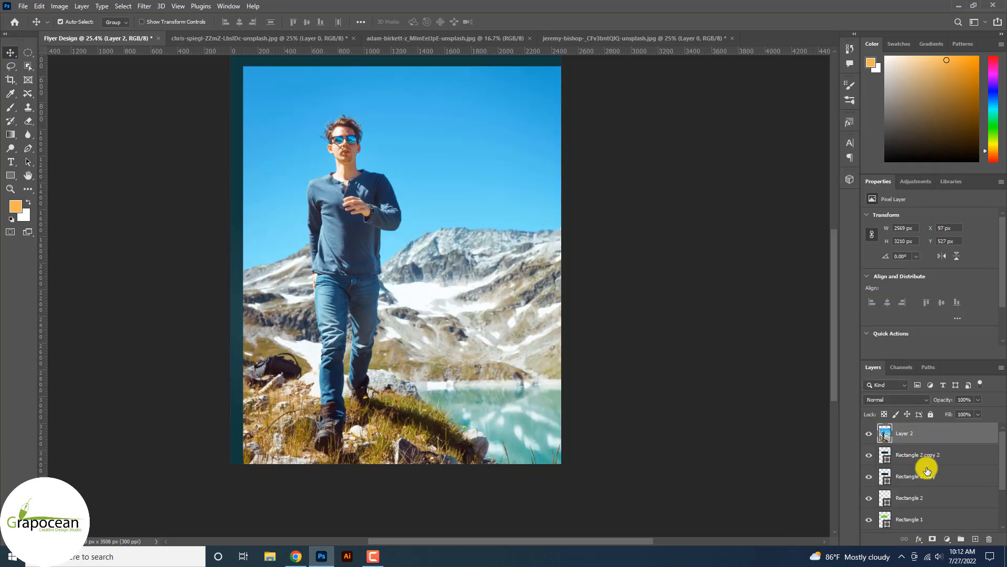
left_click(925, 459, "shift")
left_click(869, 436)
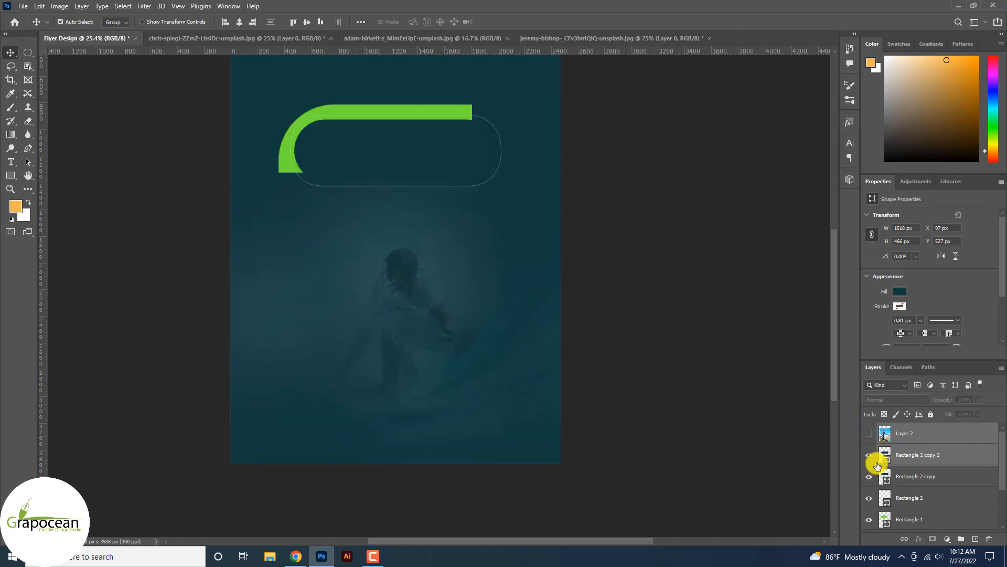
left_click(899, 476)
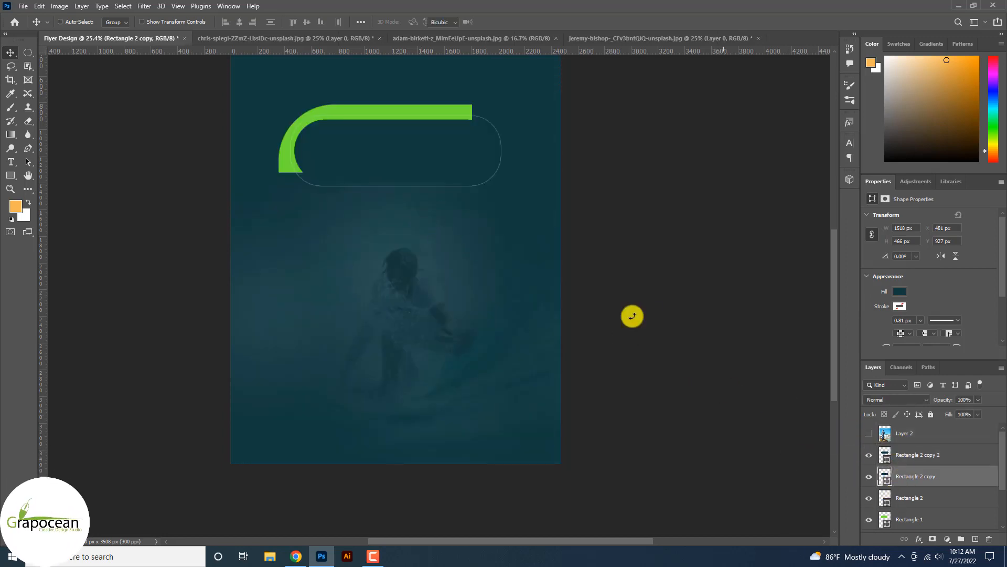
Move the pill copy down and delete its right-end anchors, leaving an open curve.
left_click_drag(394, 172, 389, 225)
left_click(519, 22)
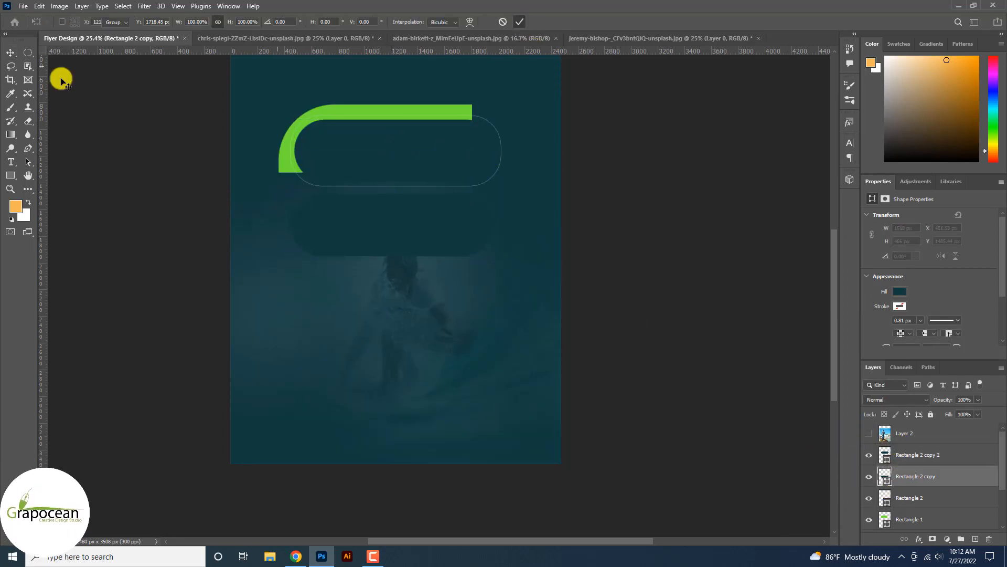
left_click(28, 148)
left_click(494, 229)
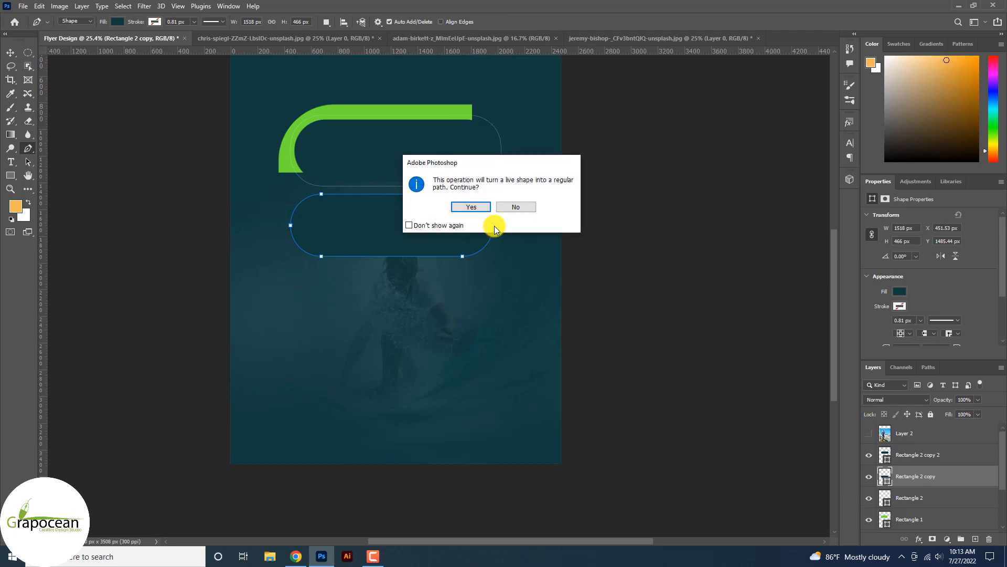
left_click(512, 206)
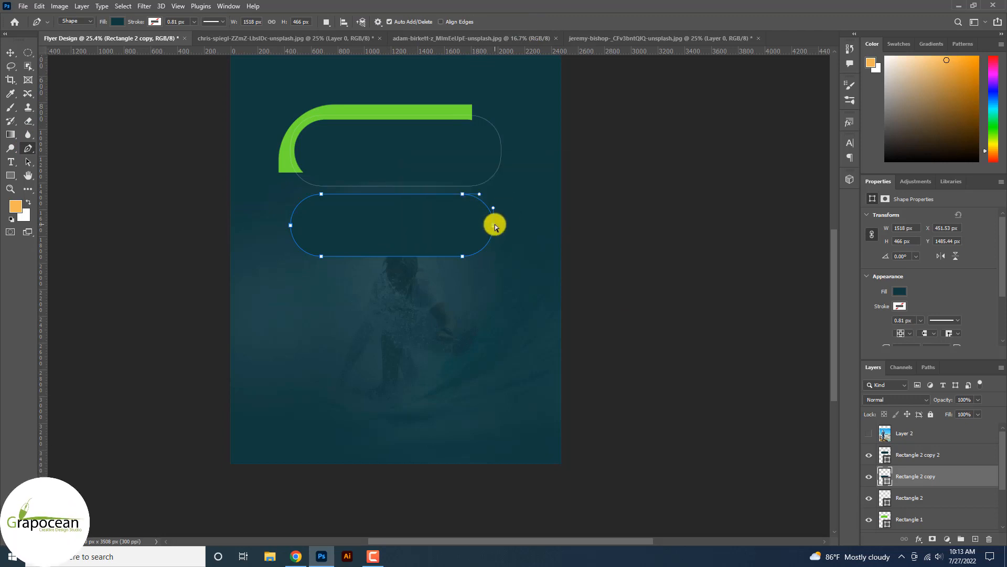
left_click(494, 227)
left_click(486, 206)
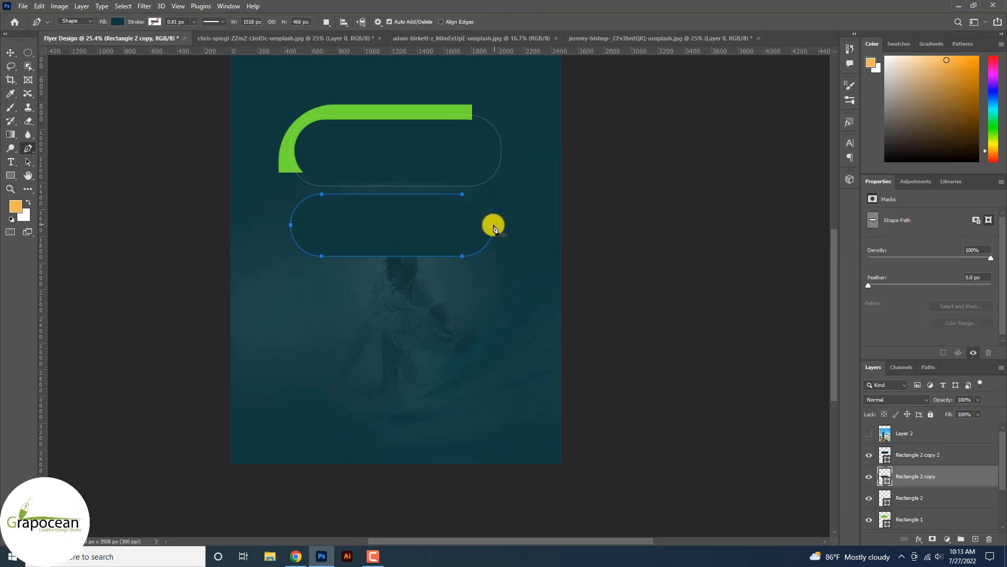
left_click(493, 242)
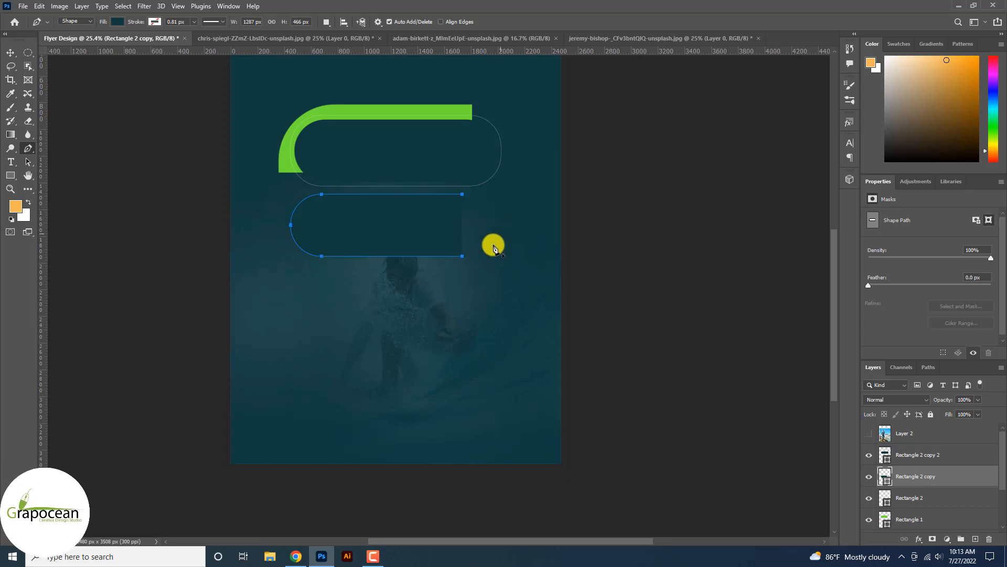
left_click(479, 256)
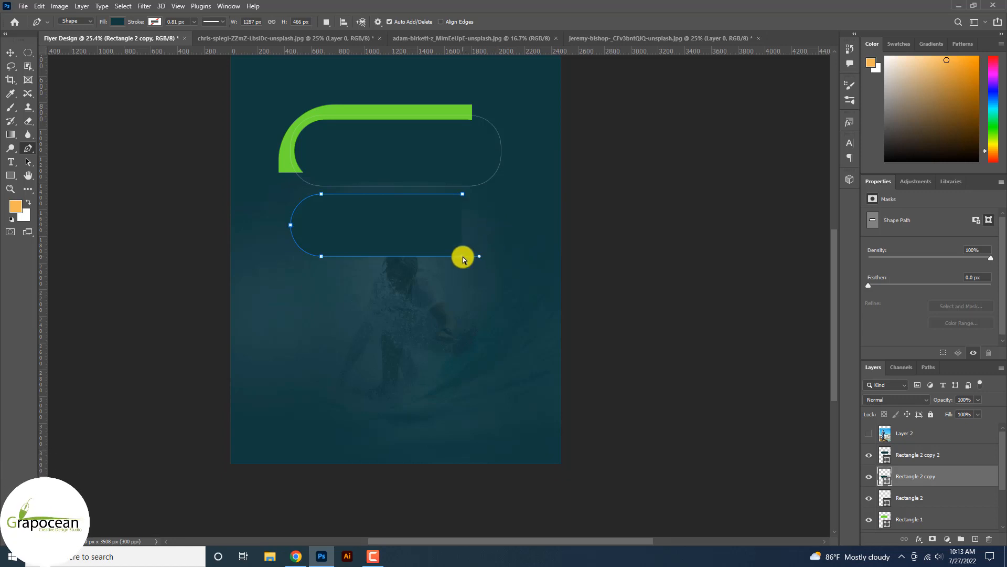
left_click(463, 257)
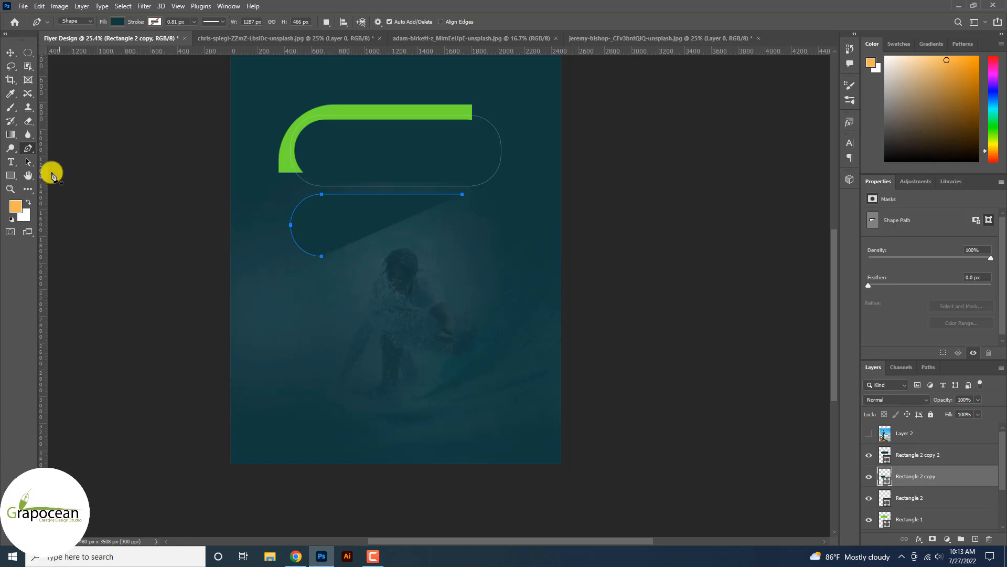
Give the curve no fill and a 26.52 px green stroke, then reposition it.
left_click(118, 21)
left_click(57, 42)
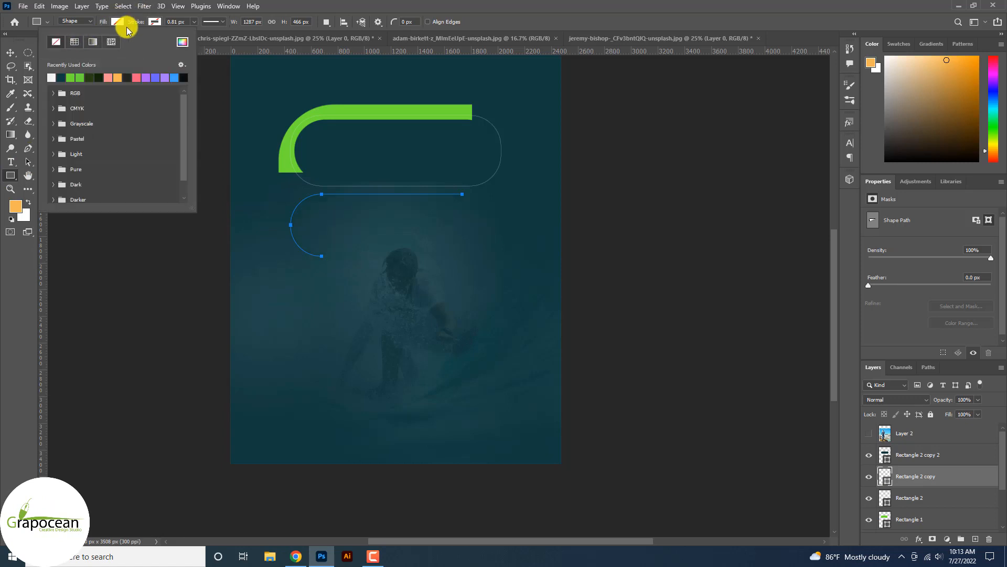
left_click(155, 22)
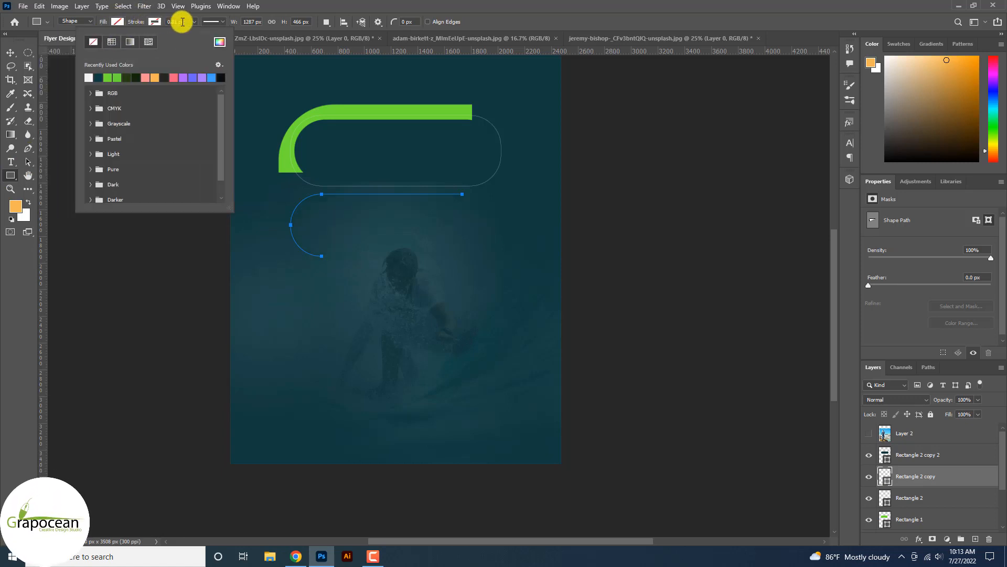
left_click(88, 77)
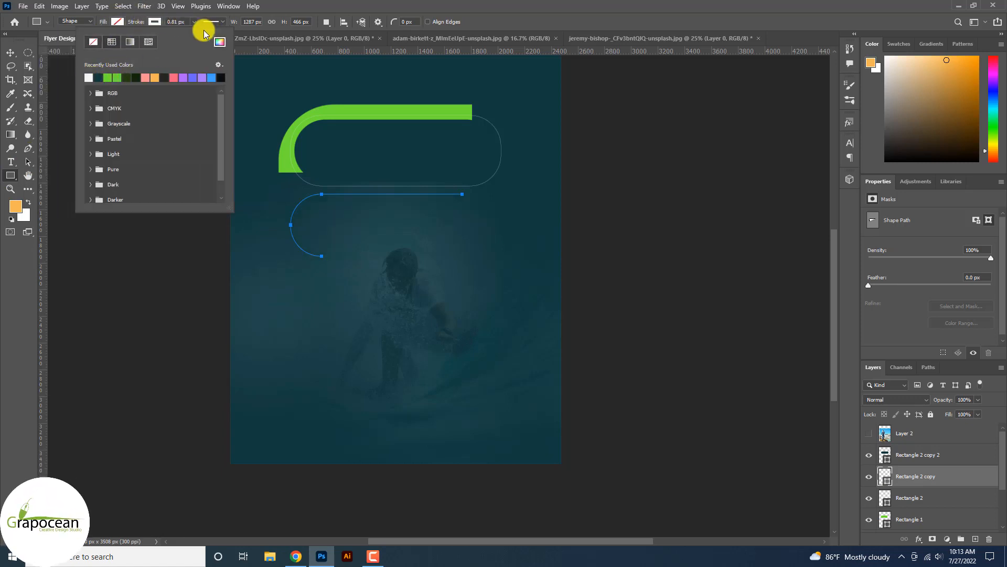
left_click(196, 22)
left_click_drag(201, 33, 200, 35)
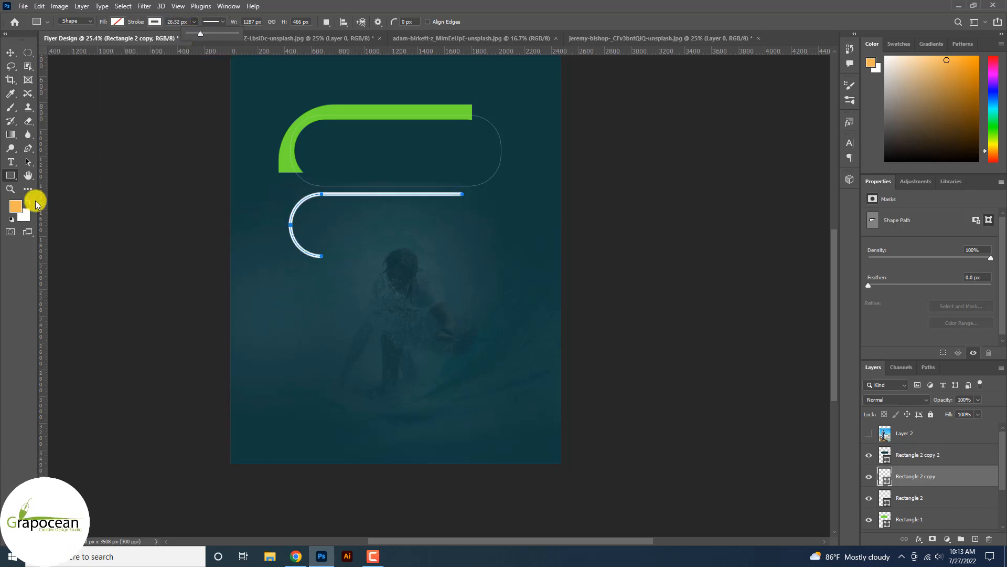
left_click(156, 22)
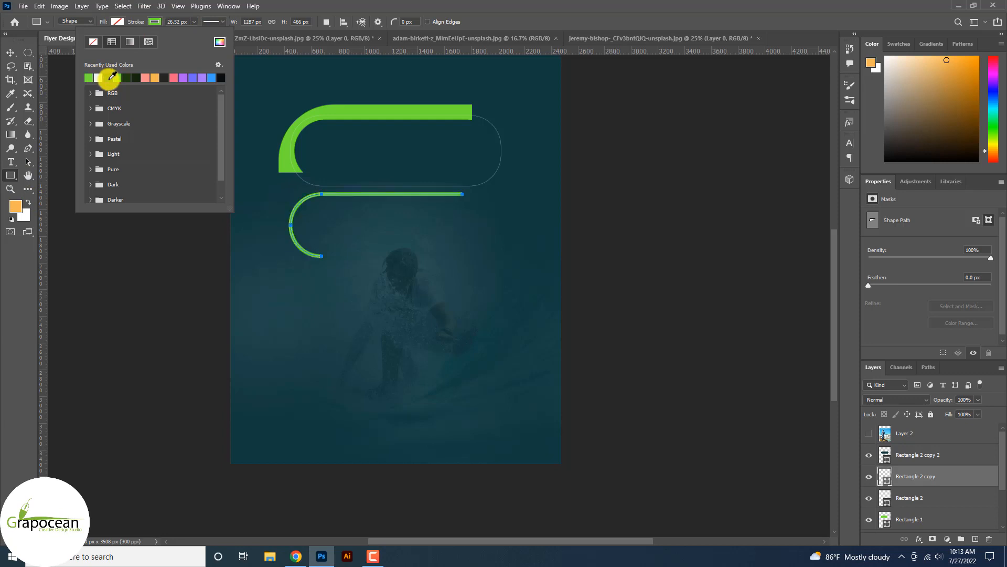
left_click(17, 57)
scroll(394, 243, "up", 3)
mouse_move(383, 196)
left_mouse_down()
mouse_move(357, 184)
mouse_move(377, 186)
left_mouse_up()
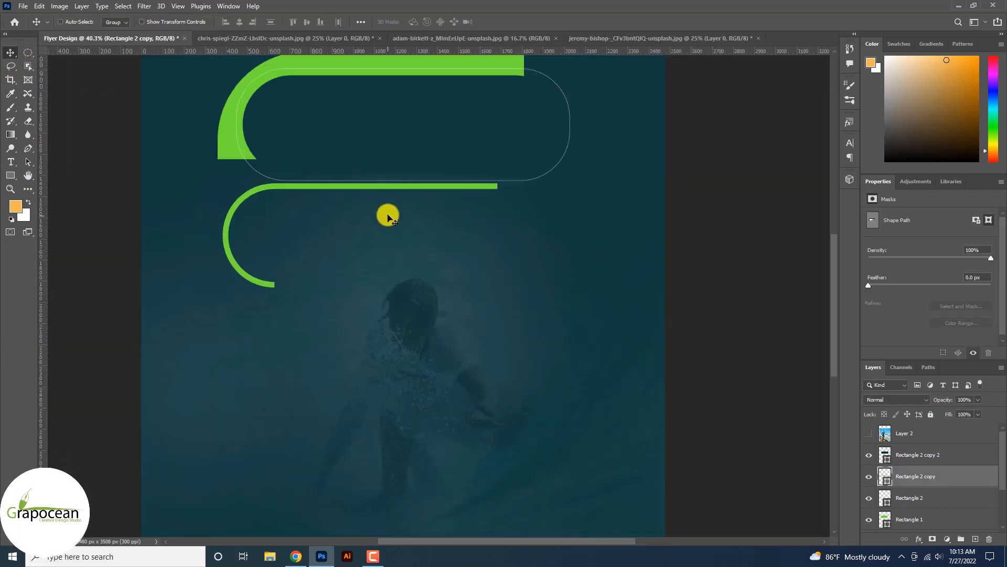
Scale the green arc to 62%, flip it horizontally and move it under the pill's right end.
key("ctrl+t")
left_click_drag(497, 288, 425, 285)
mouse_move(407, 225)
left_mouse_down()
mouse_move(396, 212)
mouse_move(290, 187)
mouse_move(317, 185)
left_mouse_up()
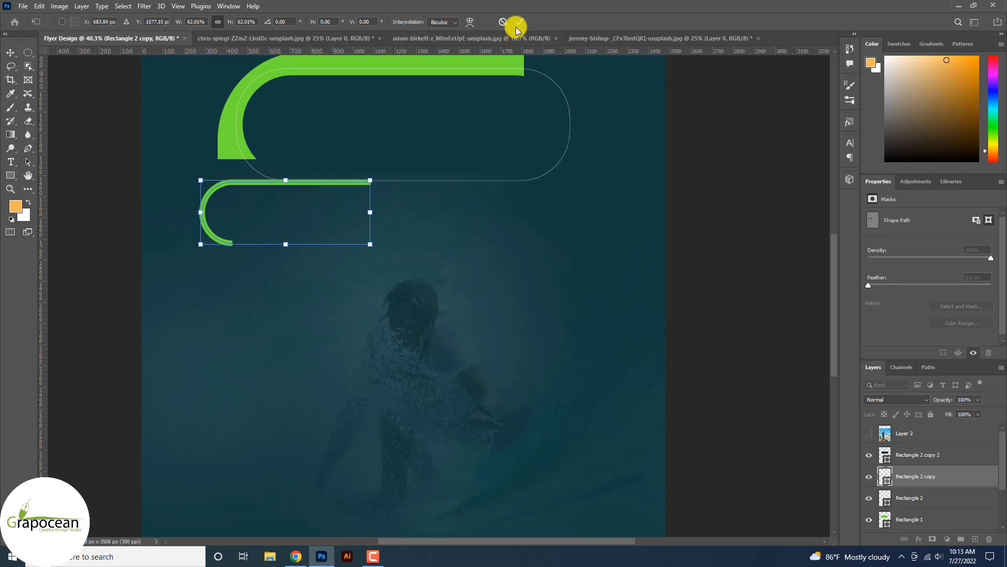
right_click(342, 180)
left_click(380, 392)
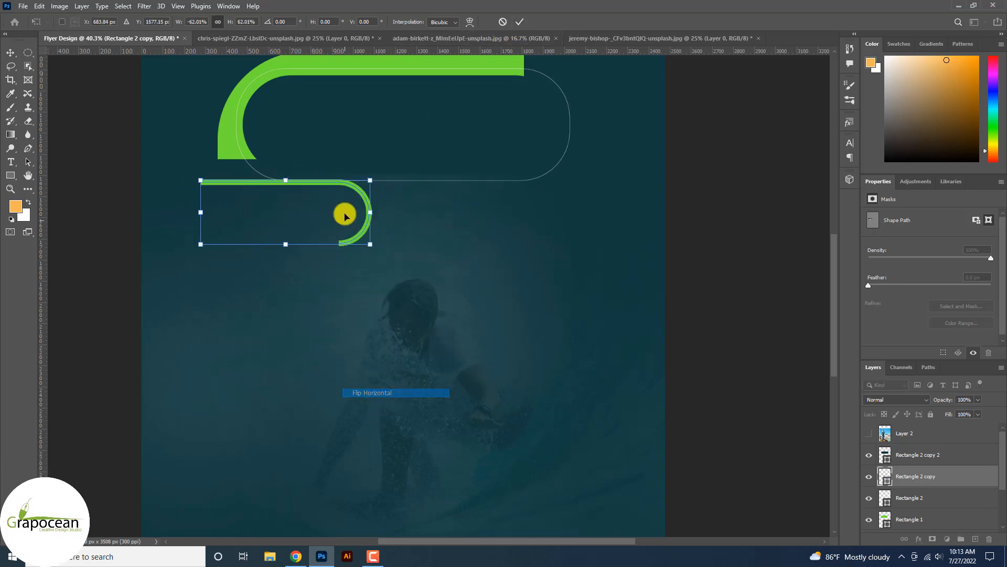
left_click_drag(347, 194, 496, 231)
left_click(519, 21)
Move the dark Rectangle 2 copy 2 pill down beneath the top shape.
scroll(577, 194, "down", 7)
left_click(736, 279)
key("ctrl+t")
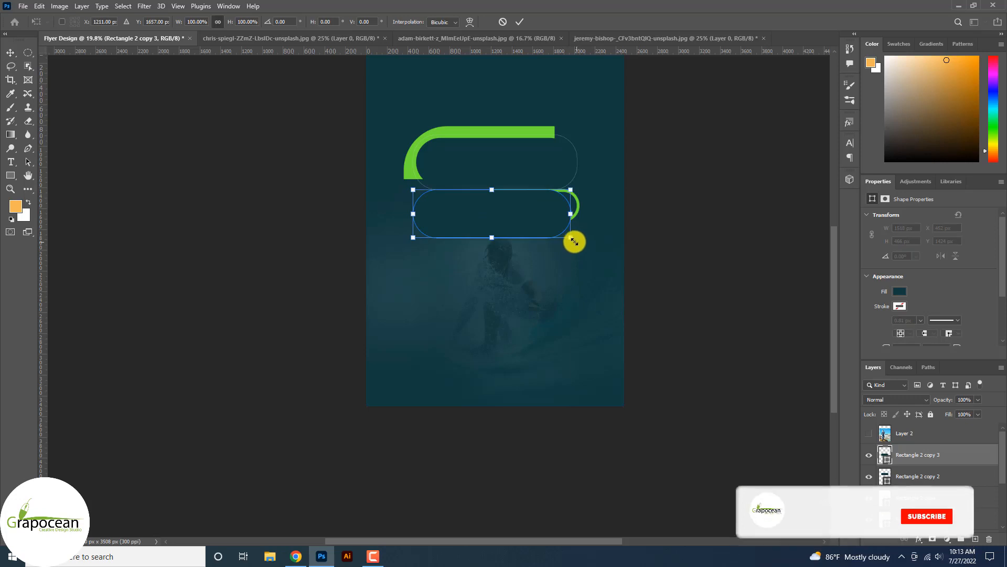
Scale the dark pill down and shift it up-left under the top shape.
left_click_drag(575, 241, 544, 234)
scroll(477, 226, "up", 2)
left_click_drag(476, 227, 447, 231)
scroll(449, 209, "up", 7)
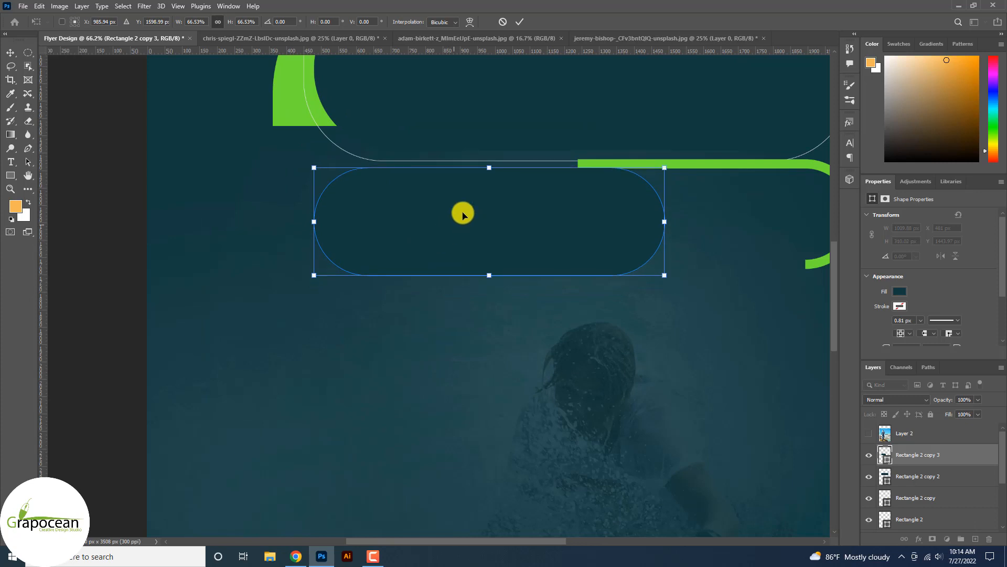
left_click(518, 22)
Duplicate the pill down-right as a stepped second pill, 1195 × 367 px, nudged into place.
scroll(491, 241, "down", 7)
left_click_drag(494, 260, 580, 288)
key("ctrl+t")
scroll(903, 340, "down", 1)
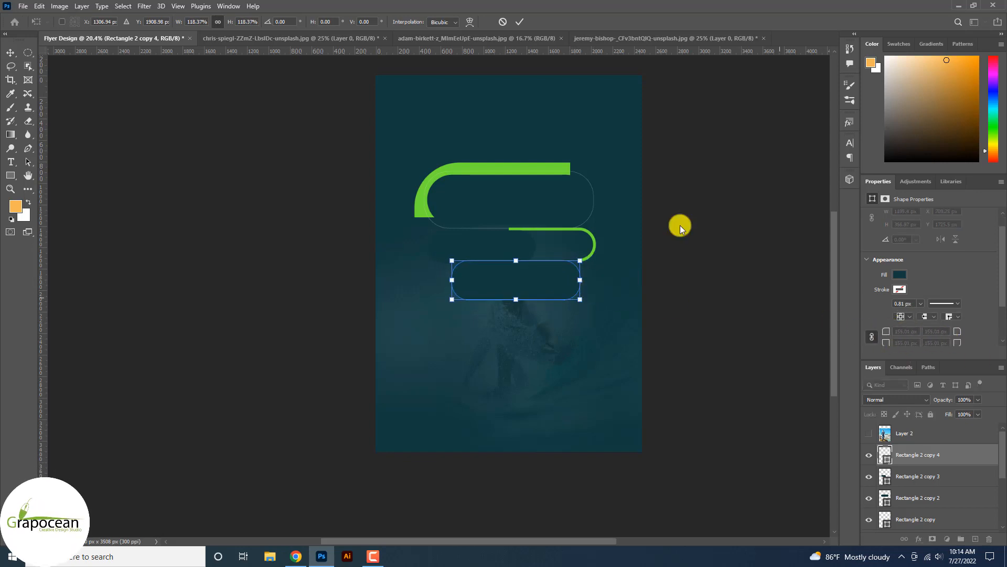
left_click(519, 22)
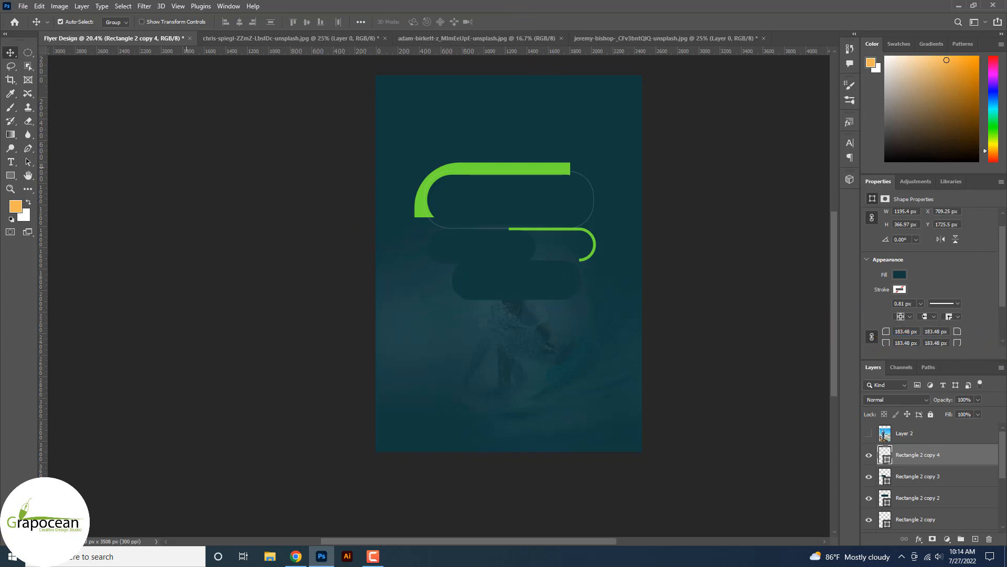
mouse_move(536, 271)
left_mouse_down()
mouse_move(568, 290)
mouse_move(527, 276)
left_mouse_up()
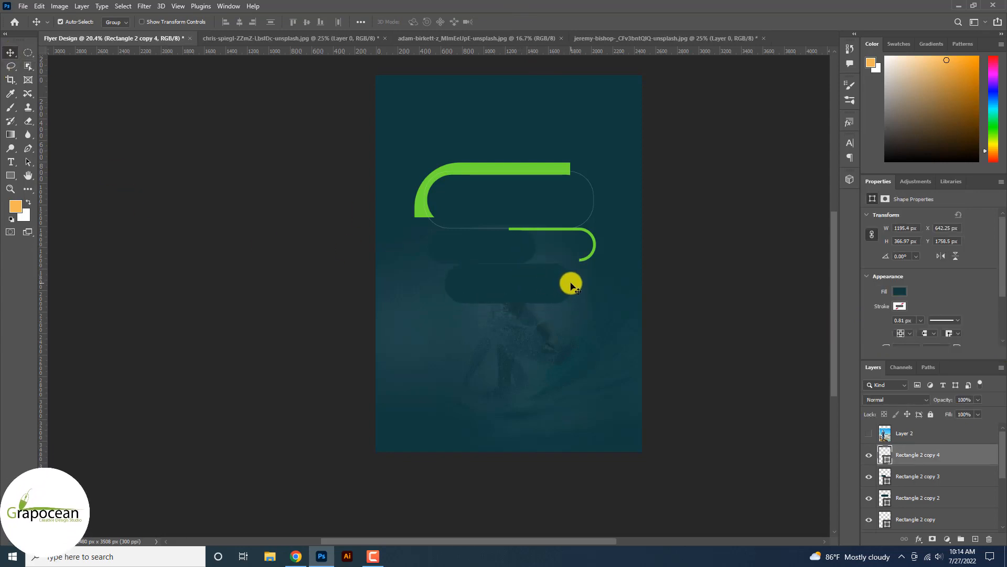
scroll(923, 467, "down", 1)
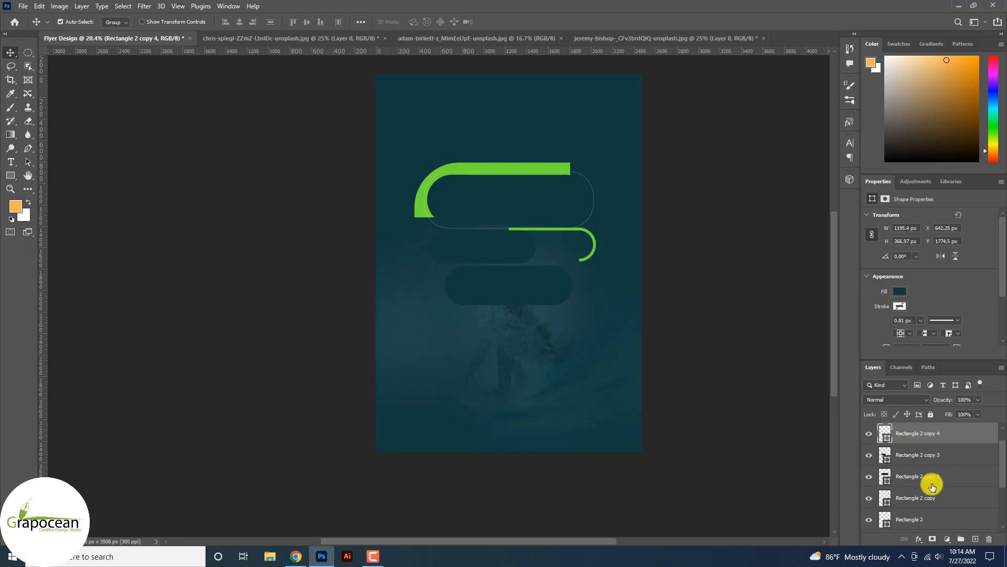
Group the three pill layers with Ctrl+G.
left_click(935, 484, "shift")
key("ctrl+g")
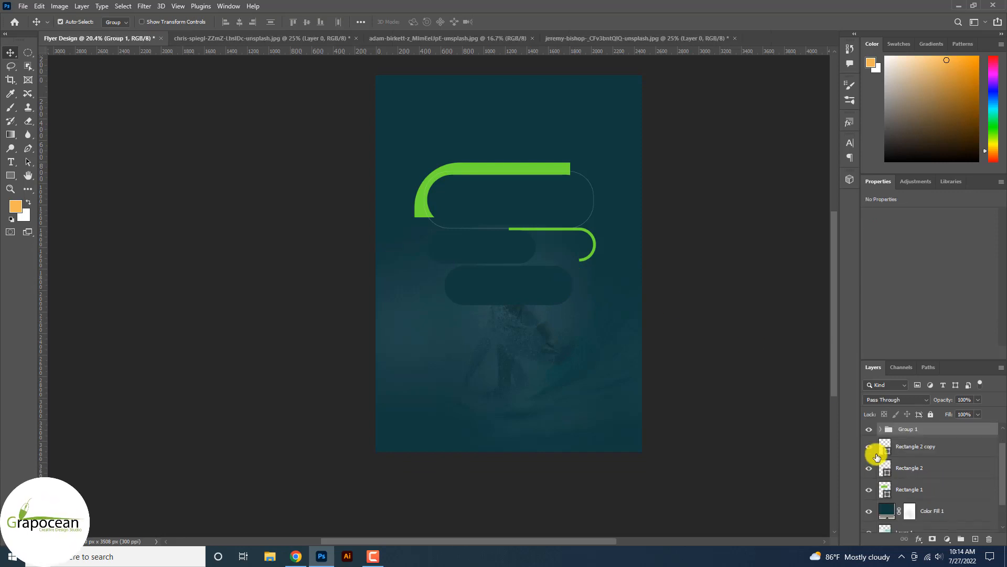
left_click(869, 430)
left_click(869, 430)
scroll(919, 466, "down", 1)
scroll(921, 474, "up", 2)
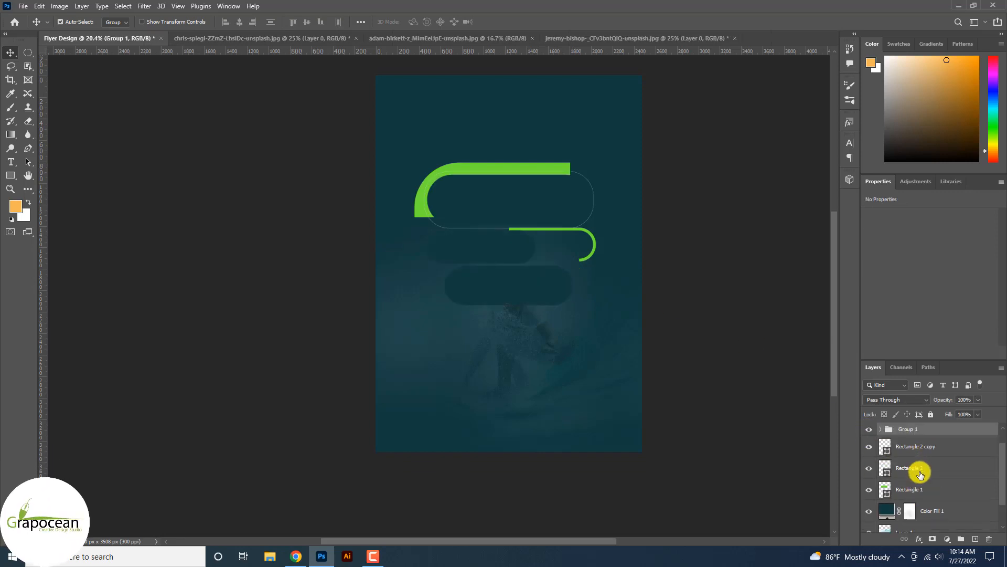
Clip the man photo (Layer 2) to the pill group and make it visible.
right_click(914, 440)
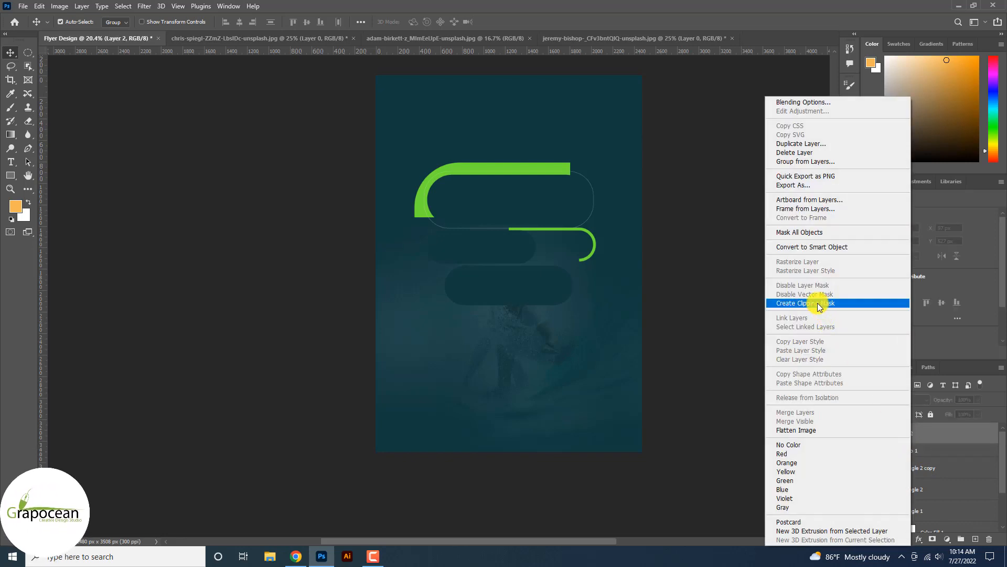
left_click(842, 239)
left_click(869, 433)
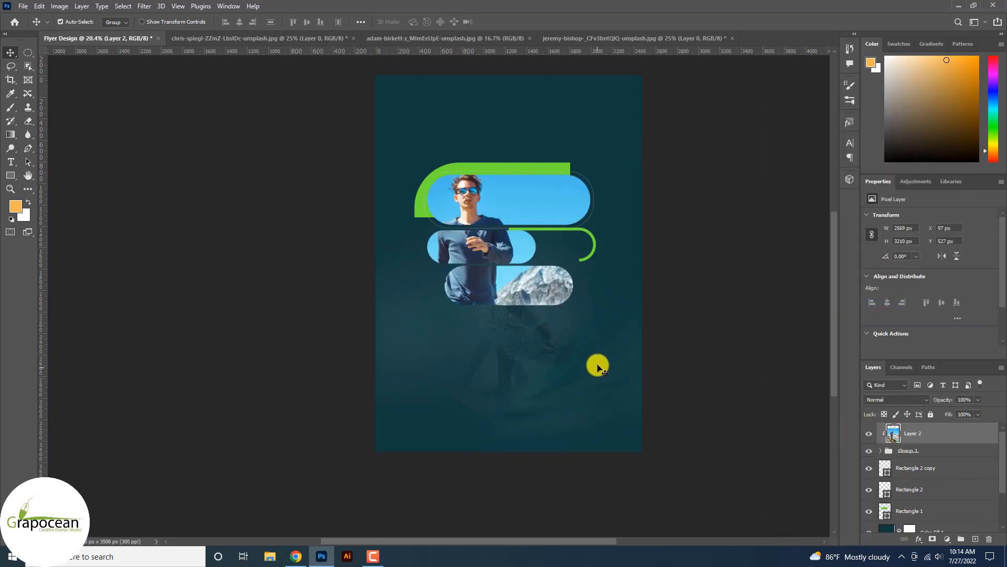
key("ctrl+plus")
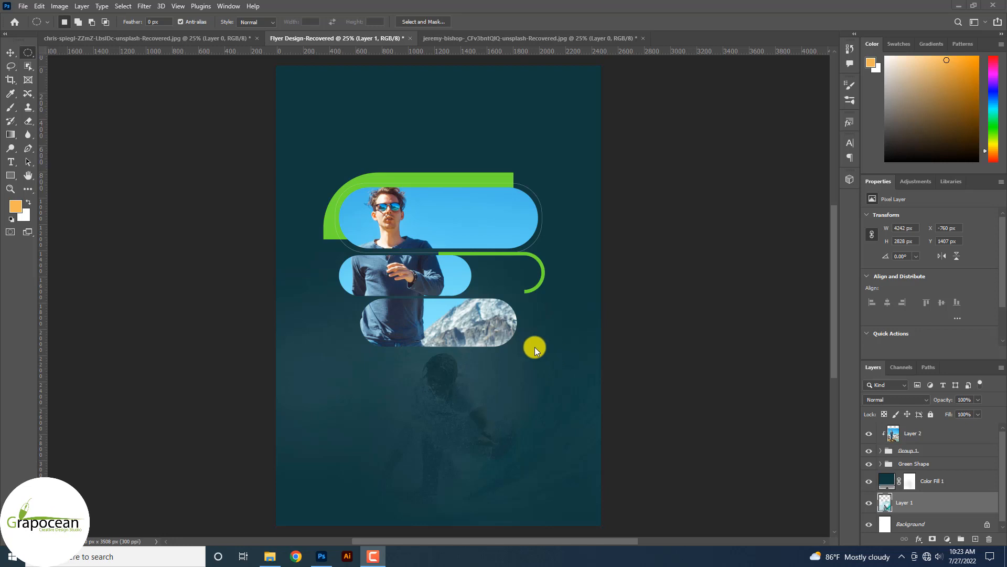
Enlarge the green arc to about 109% so it wraps the second pill's right end.
scroll(489, 256, "up", 2)
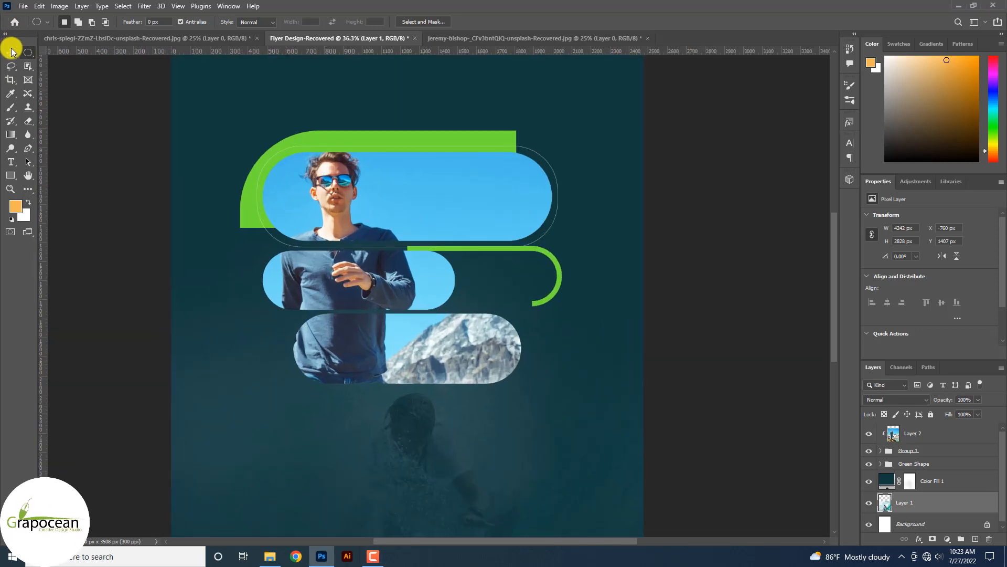
left_click_drag(562, 275, 499, 283)
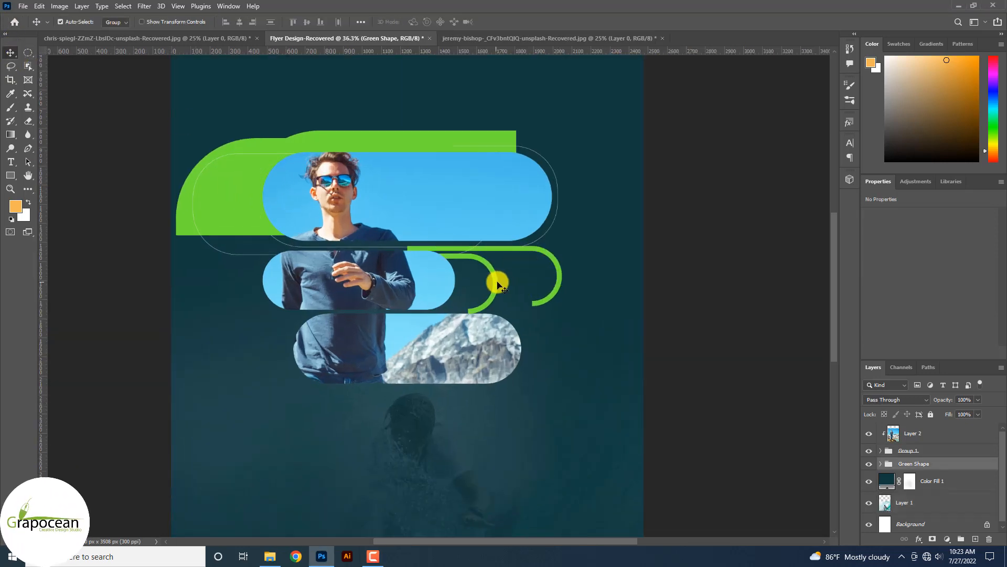
key("ctrl+z")
left_click(560, 278)
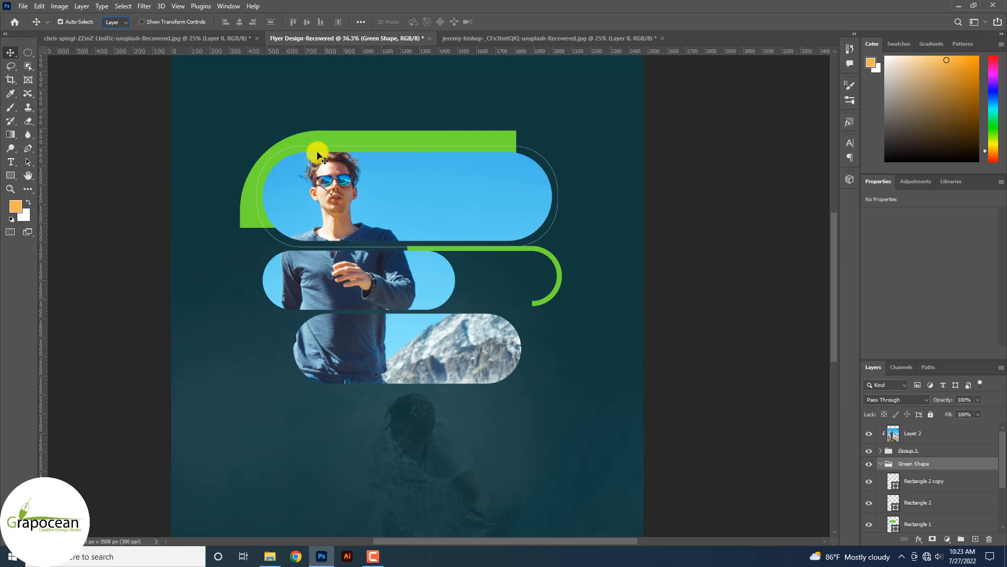
left_click_drag(562, 272, 458, 276)
key("ctrl+t")
scroll(464, 308, "up", 5)
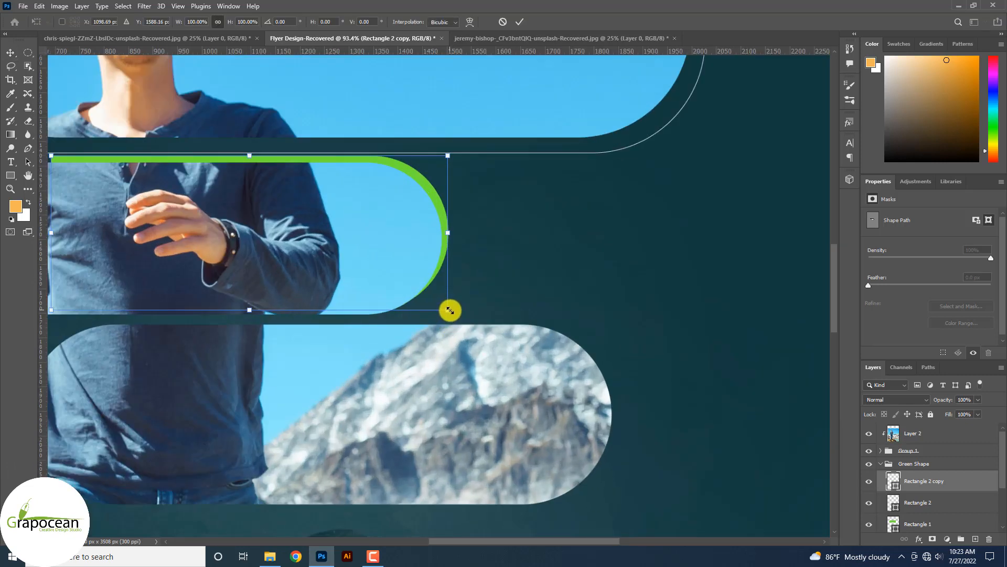
left_click_drag(449, 311, 458, 317)
left_click_drag(441, 289, 445, 291)
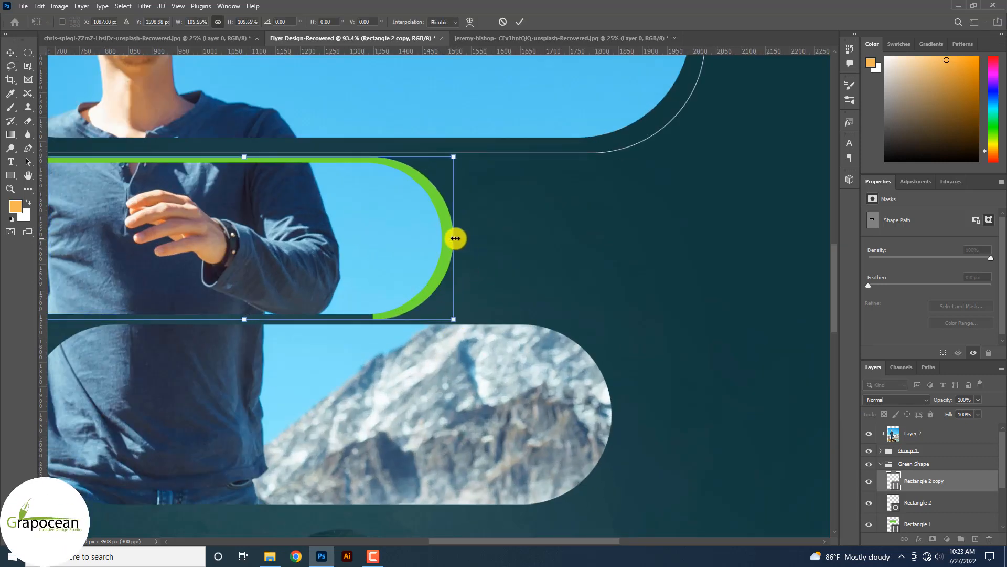
left_click_drag(455, 238, 444, 216)
scroll(551, 223, "down", 4)
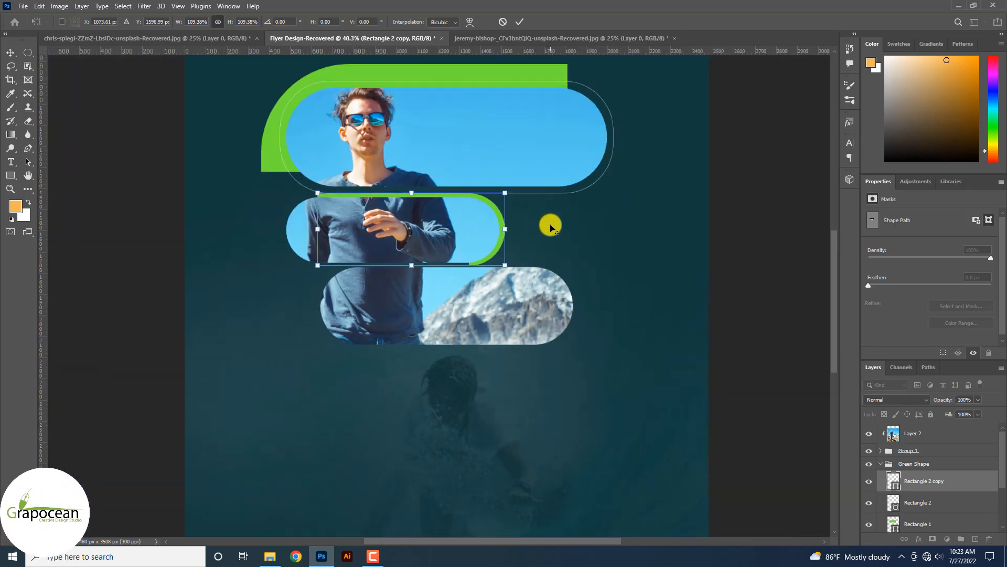
left_click(520, 22)
Alt-drag a copy of the green arc toward the lower left.
scroll(603, 356, "down", 2)
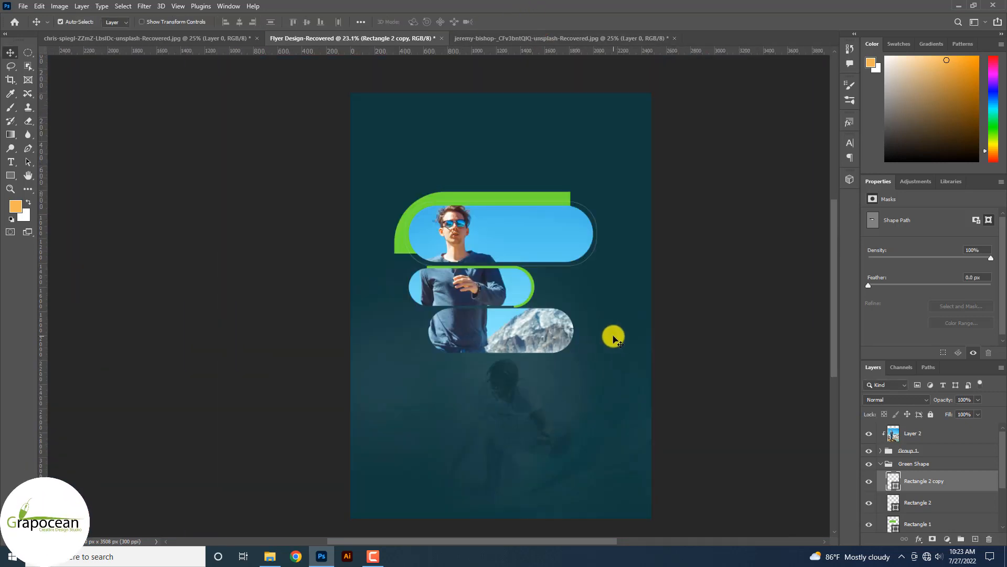
scroll(532, 310, "up", 2)
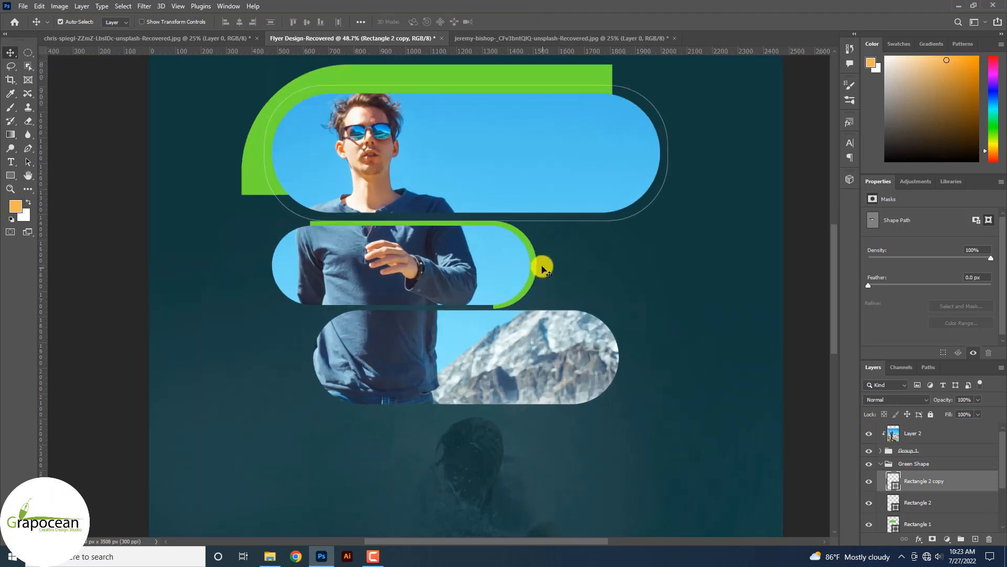
left_click_drag(538, 273, 422, 414)
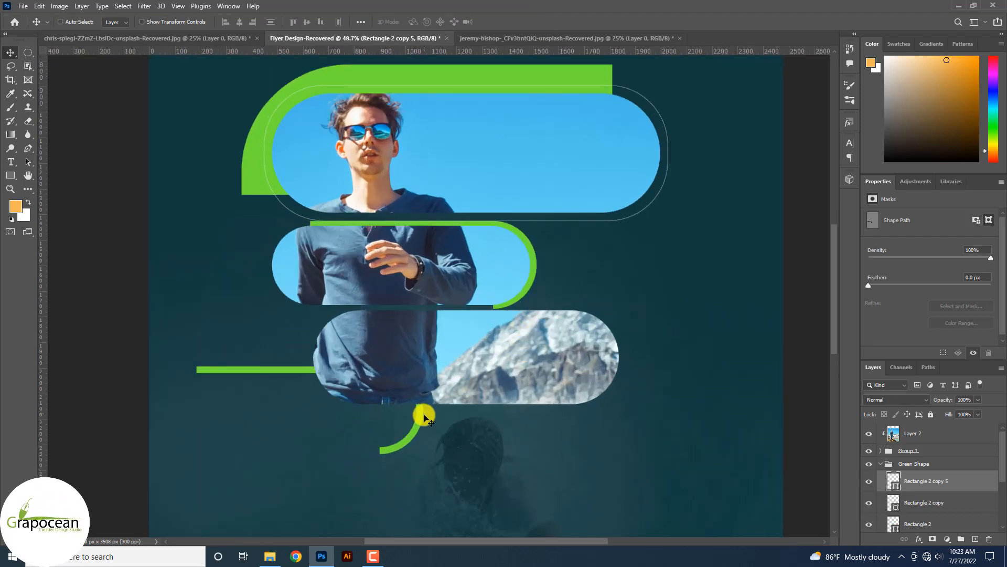
Flip the arc copy 180°, scale it to about 120%, and fit it around the lowest pill.
key("ctrl+t")
left_click_drag(447, 463, 243, 379)
left_click_drag(348, 450, 454, 404)
mouse_move(533, 404)
left_mouse_down()
mouse_move(562, 412)
mouse_move(546, 411)
left_mouse_up()
left_click_drag(439, 407, 475, 405)
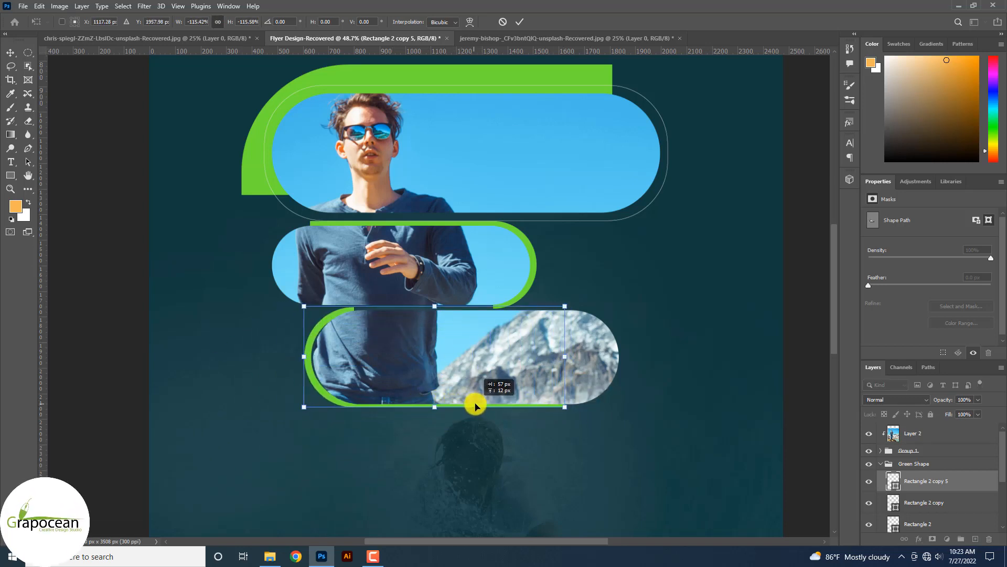
key("Down")
key("Down")
key("Down")
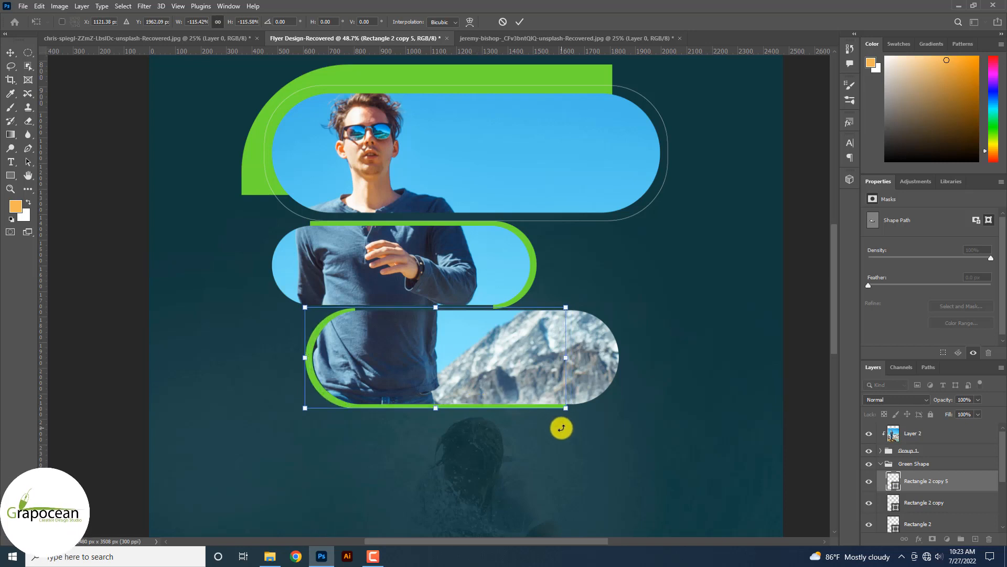
key("Right")
key("Right")
key("Right")
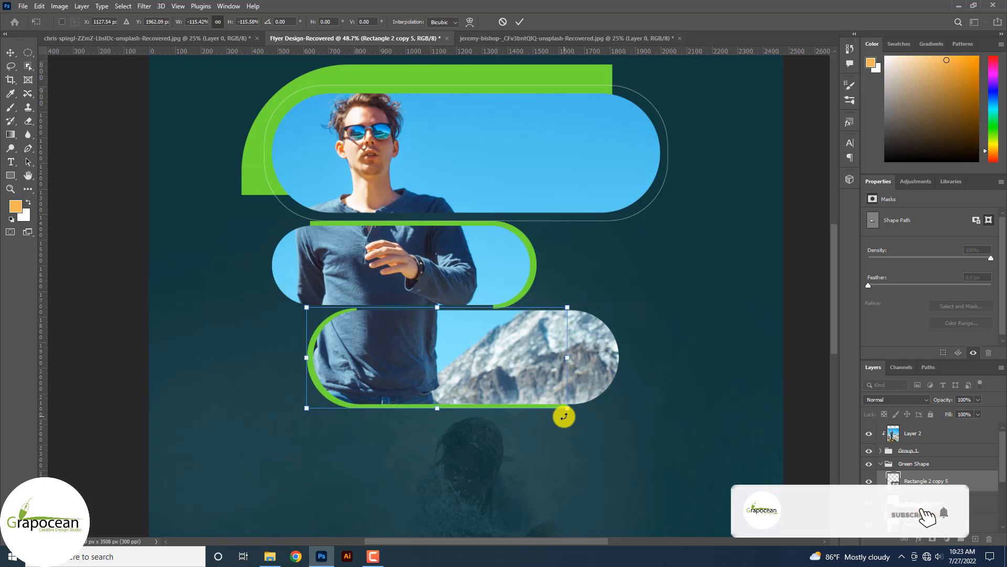
left_click_drag(568, 410, 574, 410)
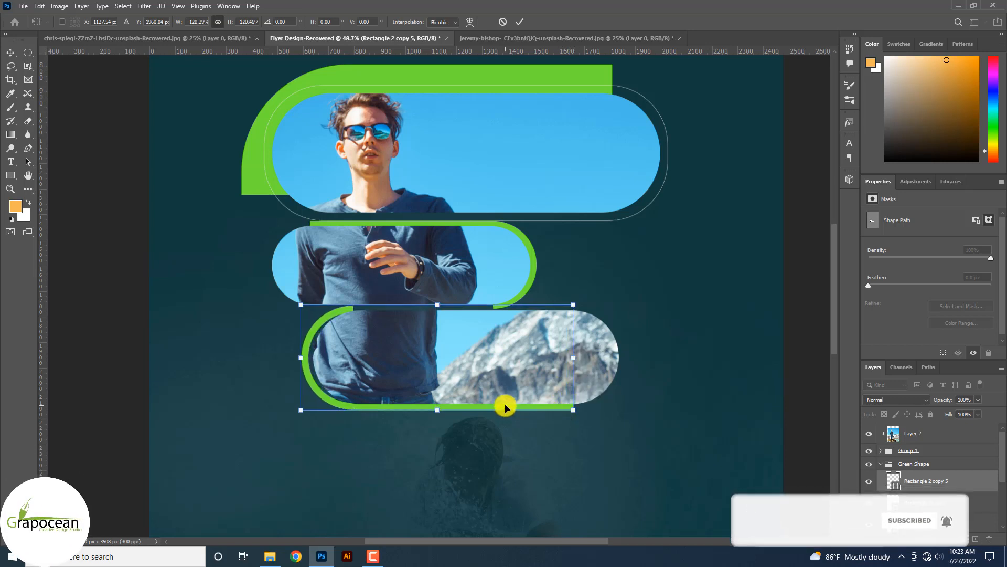
key("Right")
key("Right")
key("Right")
key("Right")
key("Right")
key("Right")
key("Right")
key("Right")
key("Right")
key("Right")
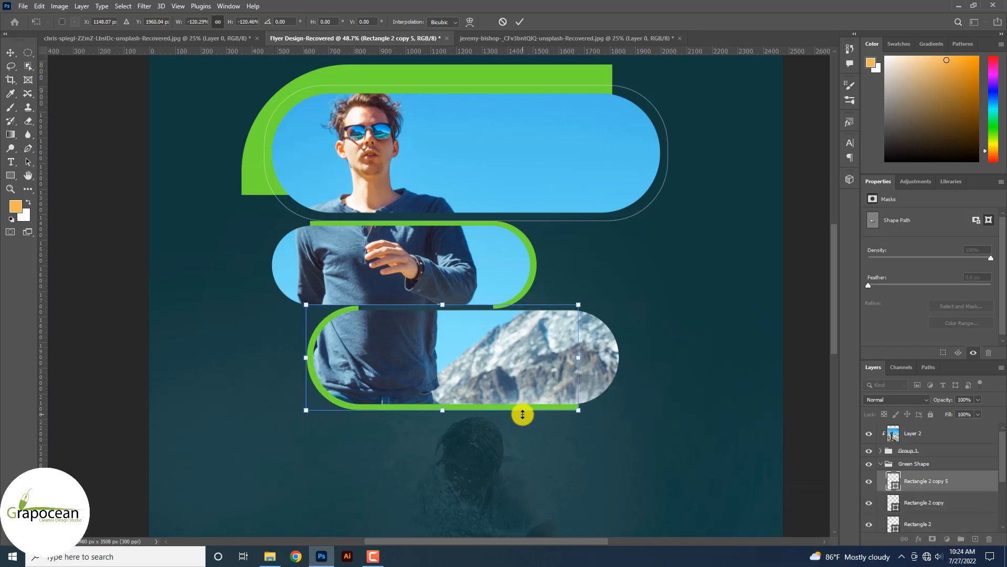
left_click(524, 22)
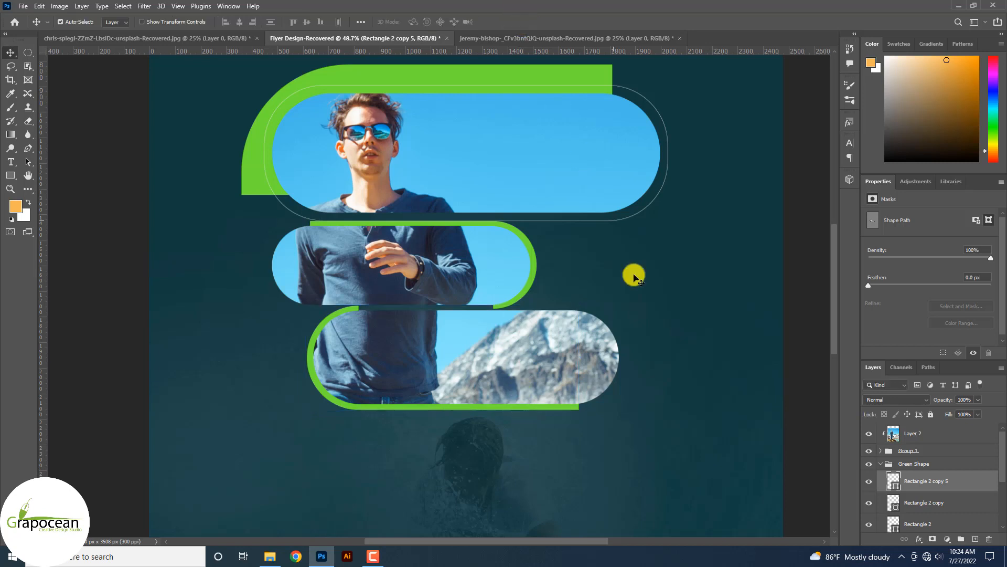
scroll(629, 359, "down", 5)
Deselect the third pill's layer and switch to the Pen tool.
left_click(778, 406)
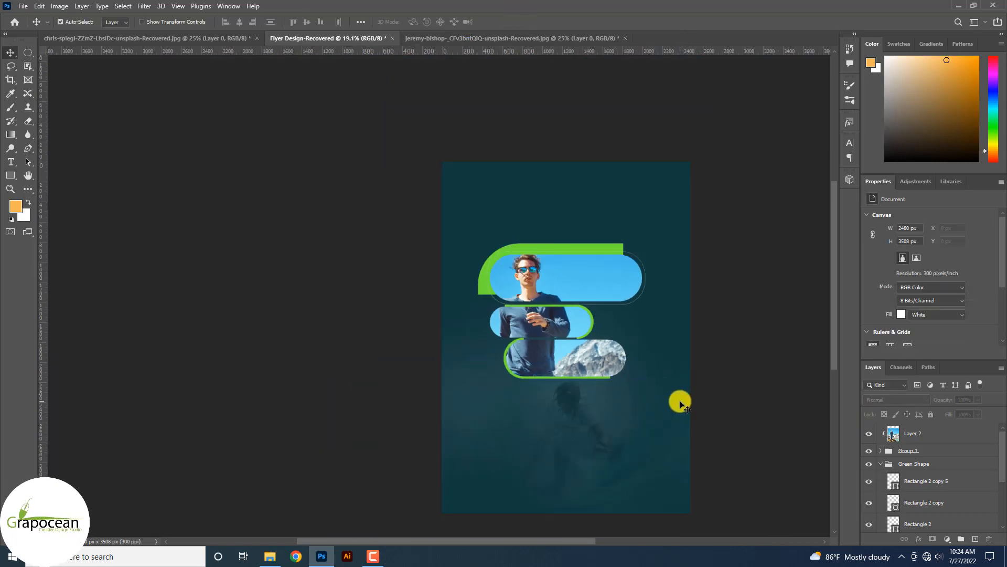
scroll(684, 399, "up", 3)
left_click(29, 148)
scroll(567, 366, "up", 2)
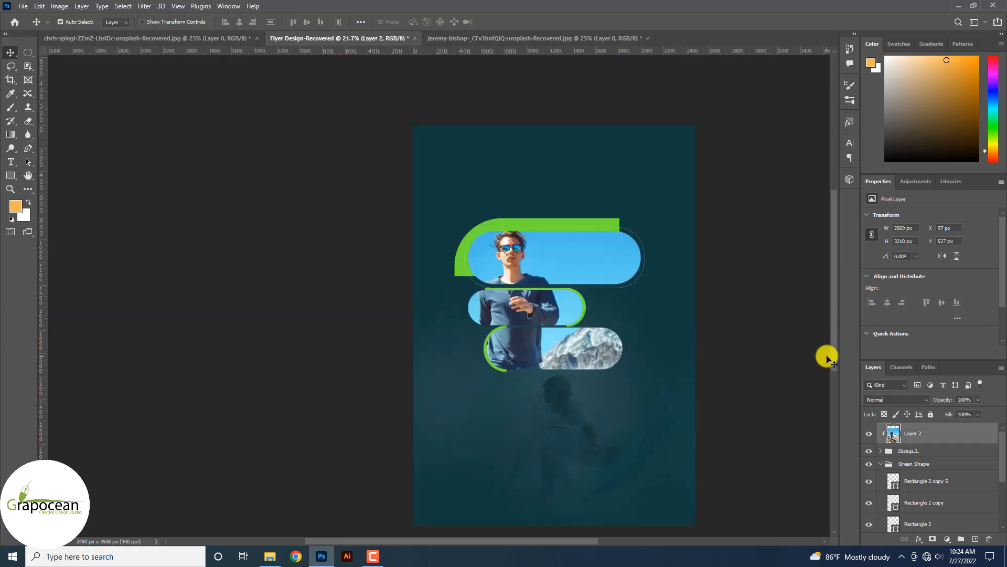
Add a Gradient Fill layer using the Basics white-to-black preset over the flyer.
key("d")
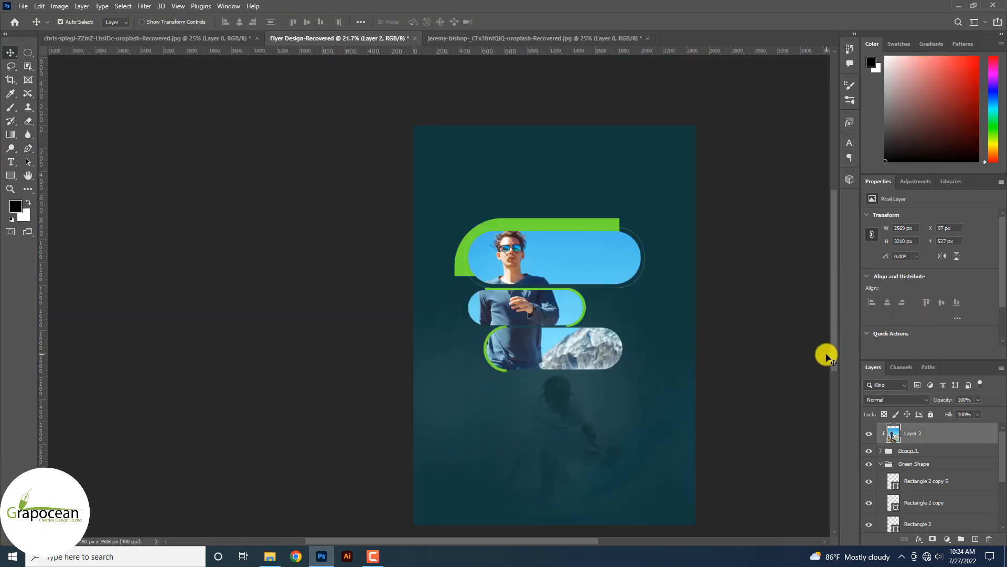
left_click(946, 541)
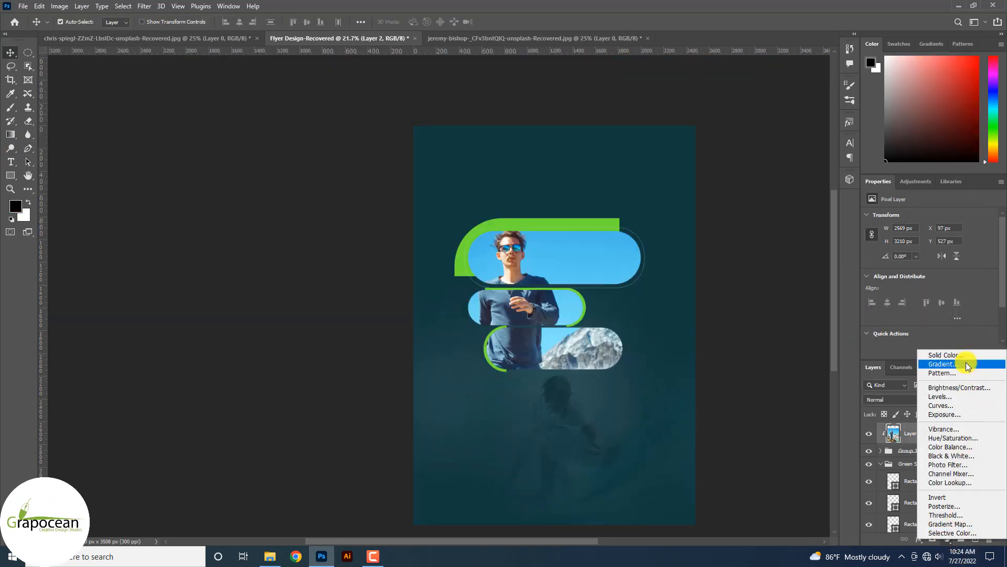
left_click(968, 365)
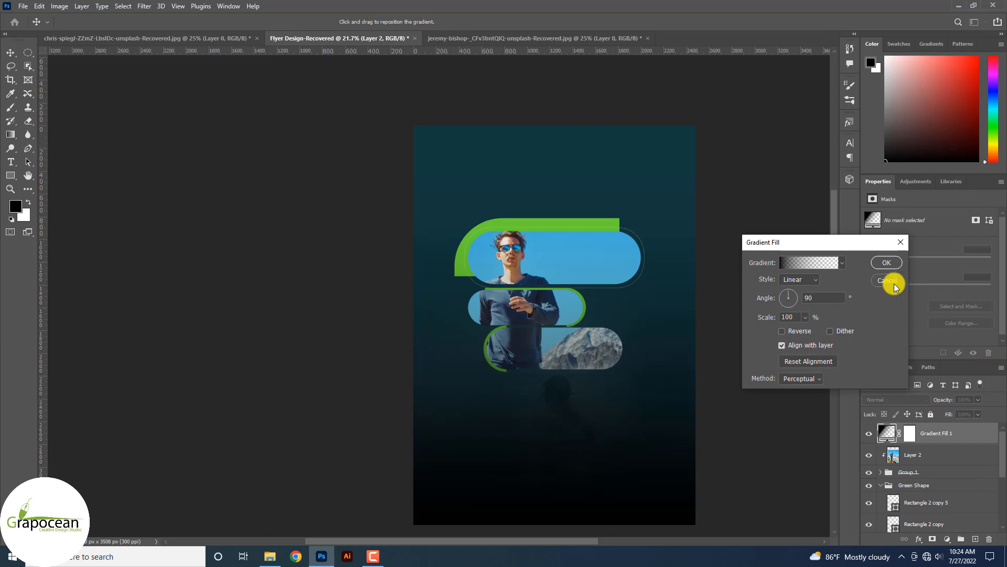
left_click(842, 262)
left_click(754, 284)
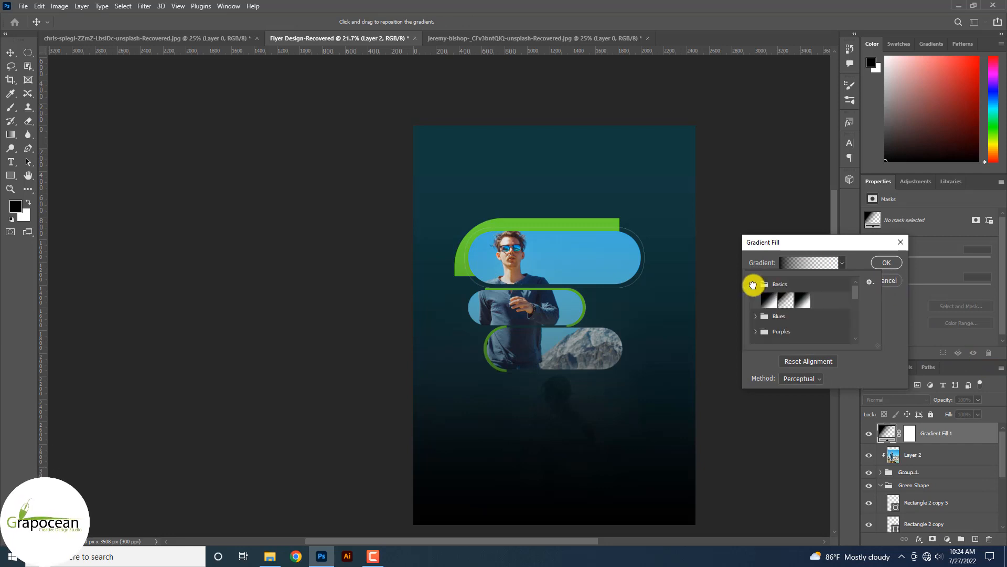
left_click(770, 301)
left_click(886, 262)
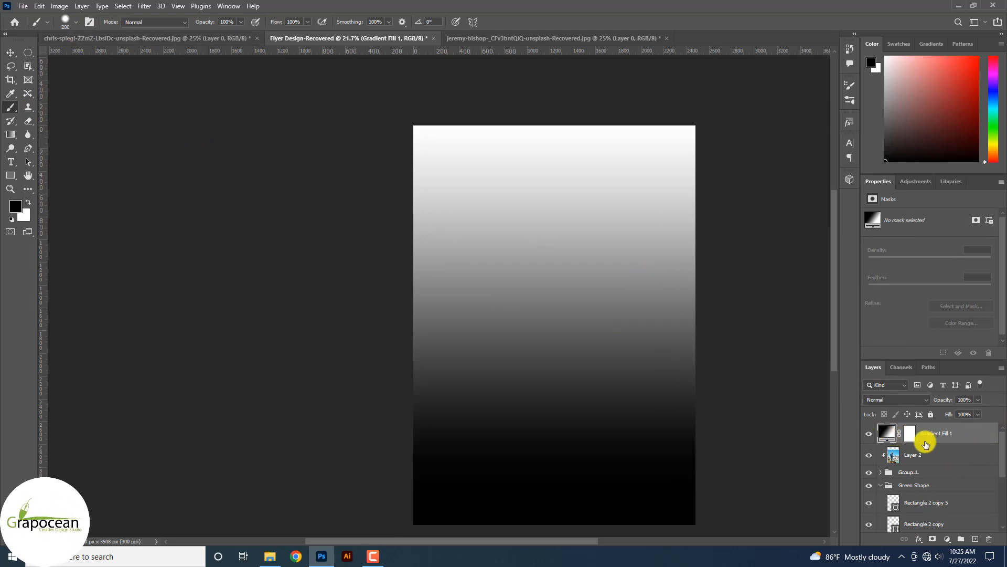
Start Liquify on the gradient, converting it to a smart object.
left_click(144, 7)
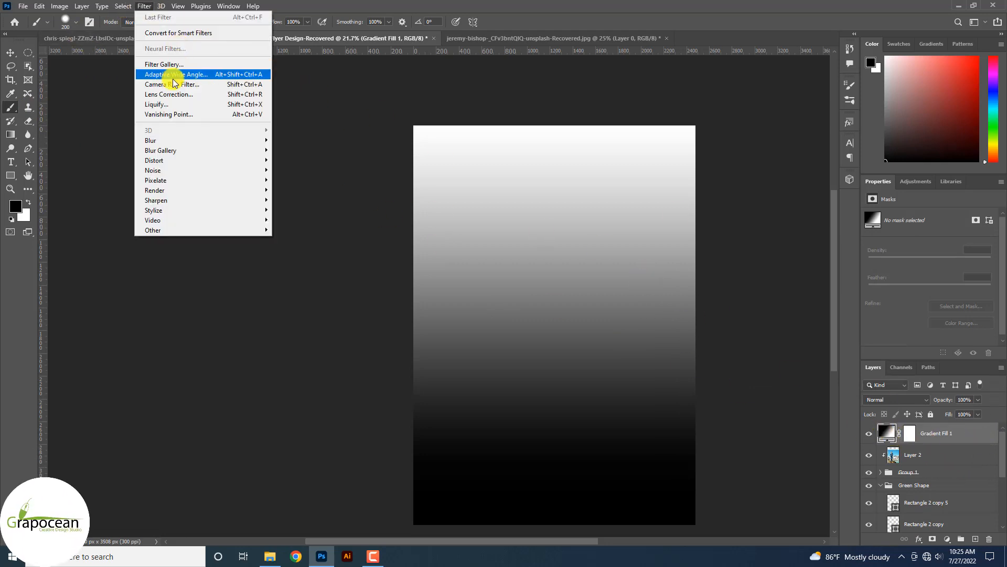
left_click(157, 104)
left_click(511, 205)
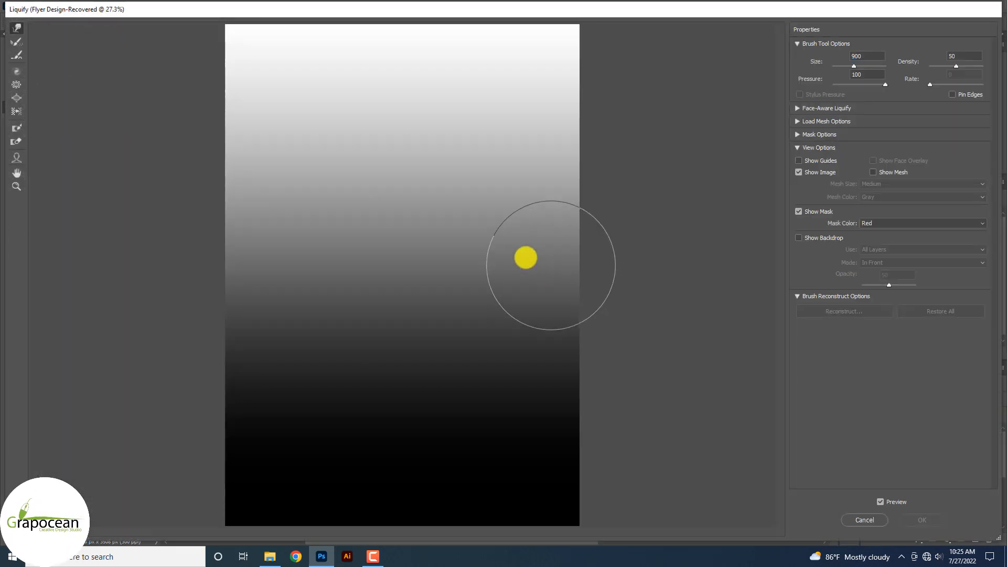
Paint Forward Warp strokes over Gradient Fill 1, swirling the top and waving the dark bottom.
mouse_move(524, 257)
left_mouse_down()
mouse_move(355, 180)
mouse_move(533, 147)
mouse_move(207, 31)
mouse_move(587, 124)
mouse_move(578, 71)
mouse_move(483, 135)
mouse_move(468, 126)
mouse_move(612, 115)
mouse_move(554, 144)
mouse_move(519, 209)
mouse_move(481, 173)
mouse_move(537, 106)
mouse_move(387, 337)
mouse_move(203, 227)
mouse_move(297, 220)
mouse_move(544, 234)
mouse_move(620, 328)
mouse_move(425, 353)
mouse_move(567, 366)
mouse_move(560, 348)
mouse_move(463, 334)
mouse_move(607, 353)
mouse_move(530, 438)
mouse_move(669, 454)
mouse_move(615, 425)
mouse_move(353, 443)
mouse_move(423, 432)
mouse_move(458, 380)
mouse_move(542, 415)
mouse_move(631, 511)
mouse_move(289, 469)
left_mouse_up()
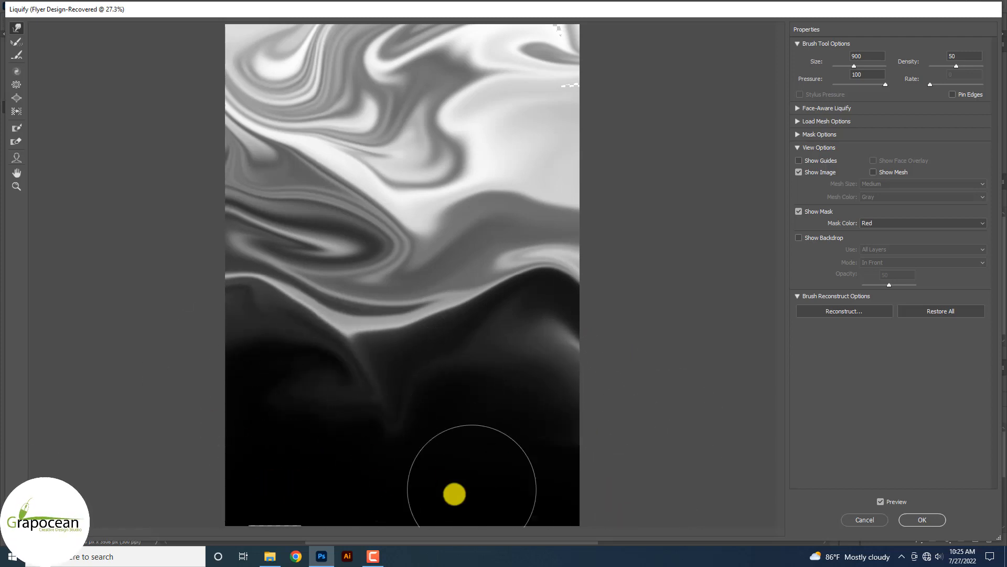
mouse_move(455, 494)
left_mouse_down()
mouse_move(574, 475)
mouse_move(360, 499)
left_mouse_up()
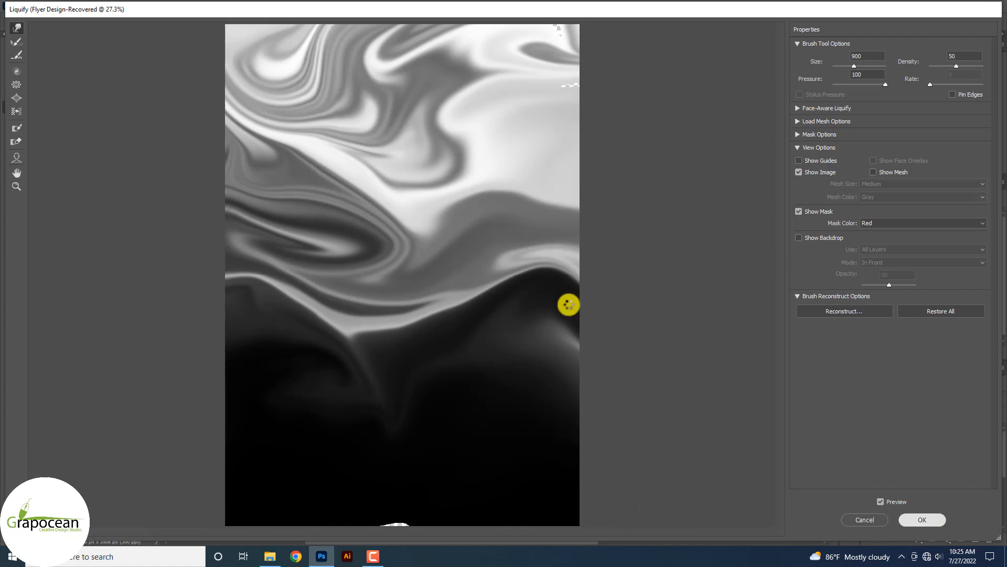
scroll(385, 315, "down", 6)
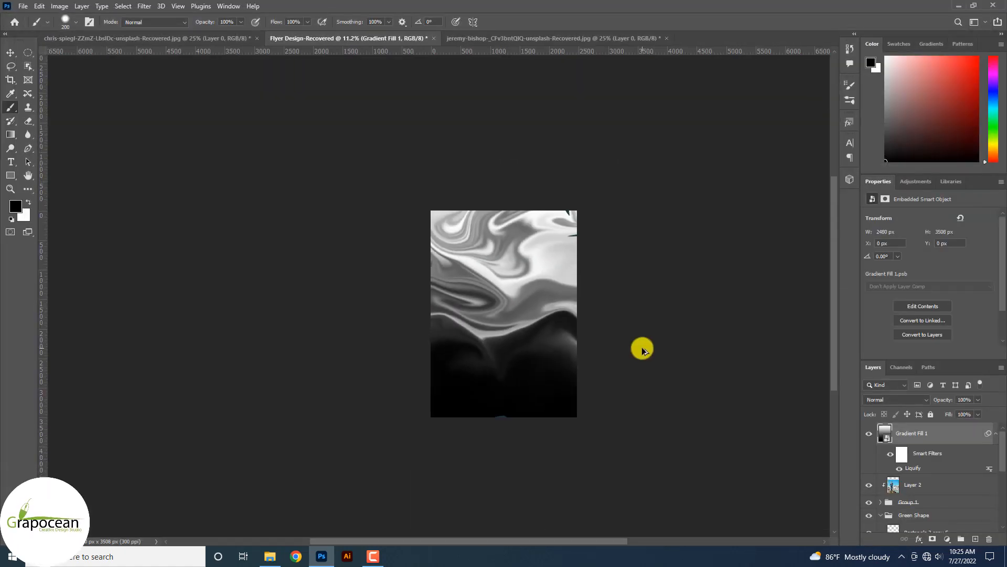
Set Gradient Fill 1 to Soft Light at 15% opacity, then switch to Illustrator.
left_click(909, 402)
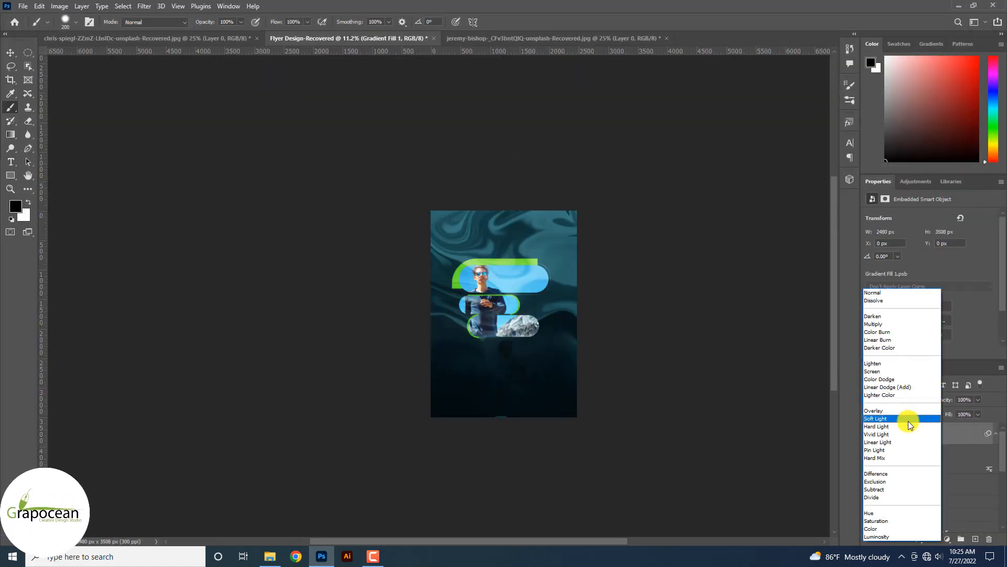
left_click(909, 418)
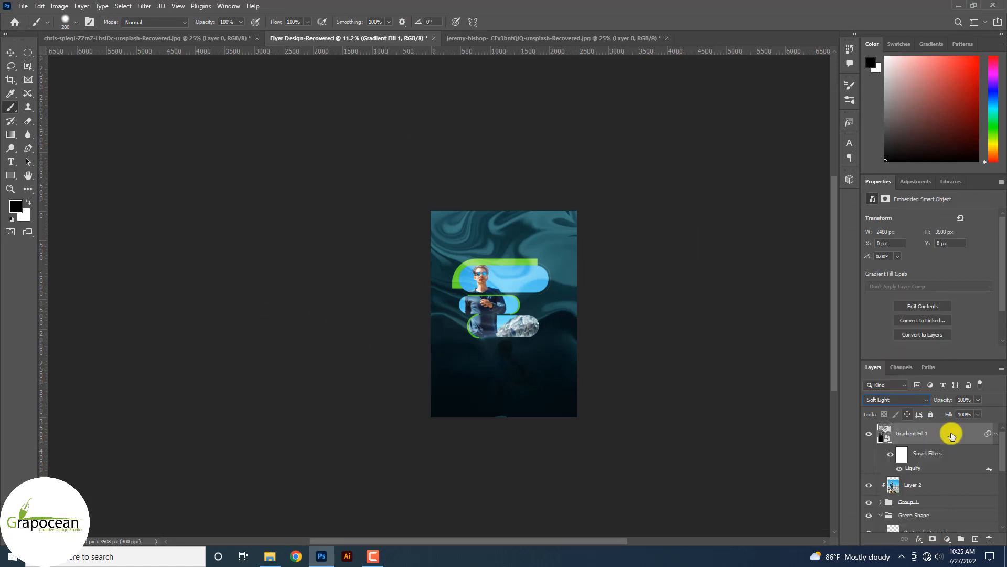
scroll(939, 499, "down", 5)
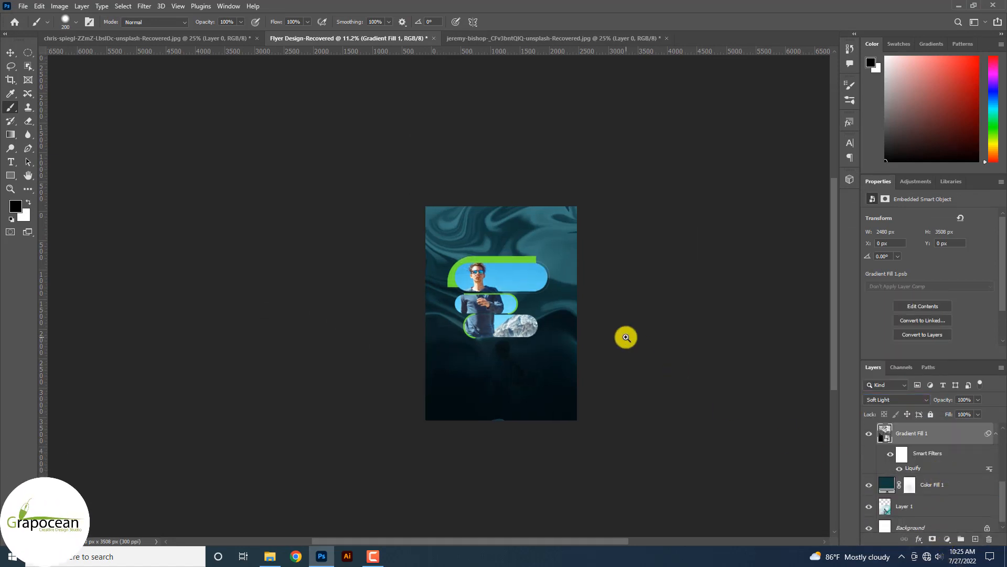
scroll(561, 319, "up", 3)
left_click_drag(979, 405, 940, 411)
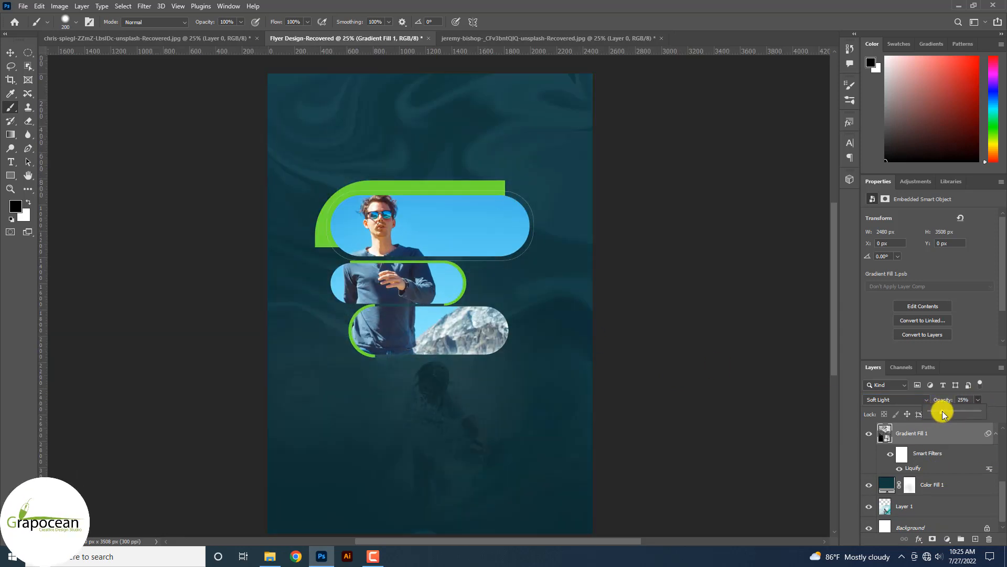
left_click(531, 415)
left_click(540, 216)
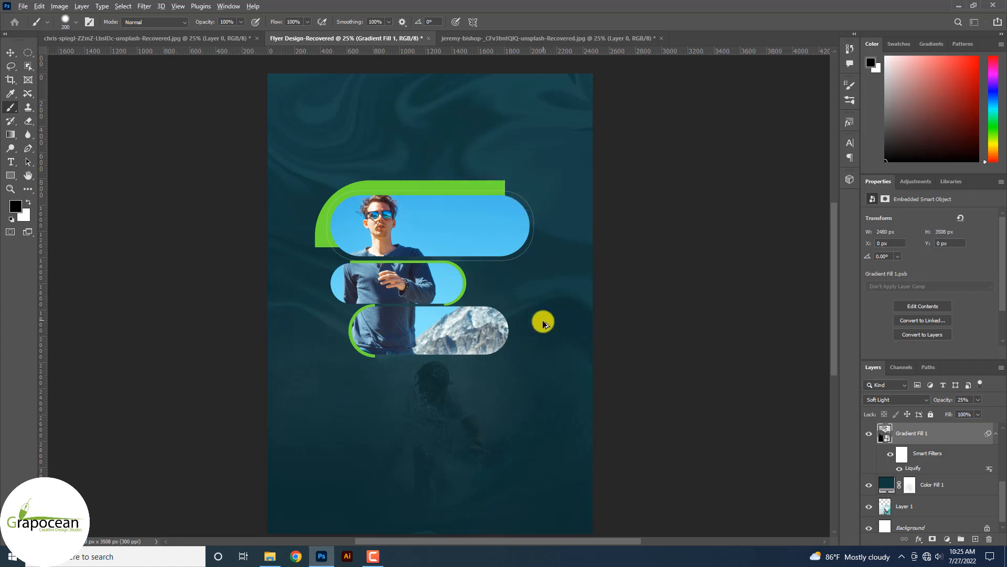
scroll(544, 321, "down", 2)
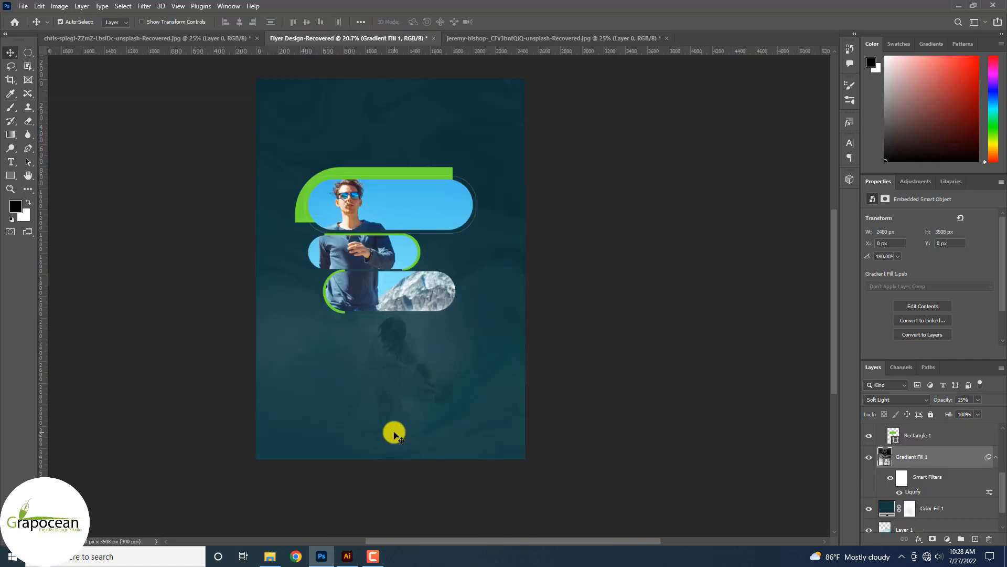
left_click(347, 556)
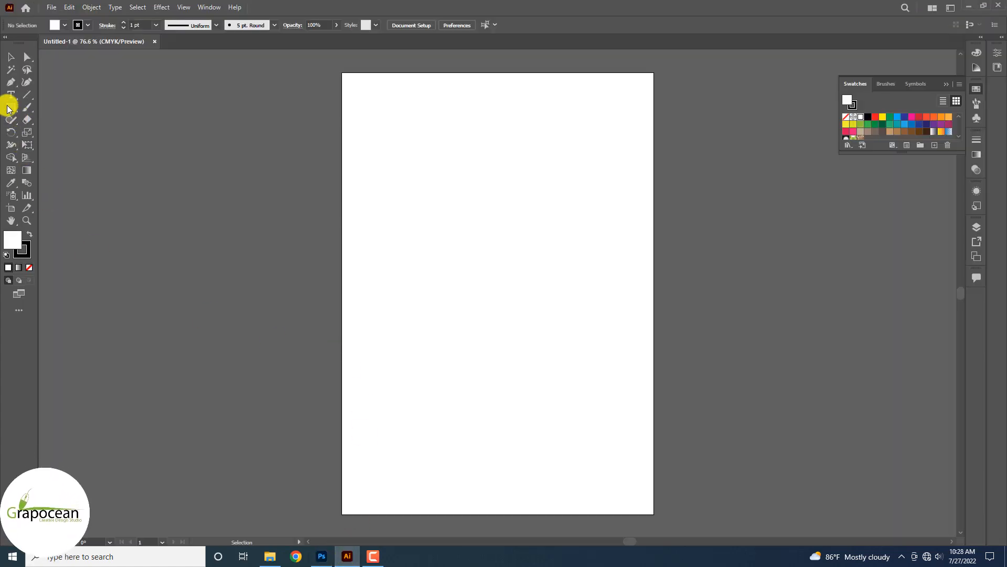
Draw a 278 pt circle to the left of the artboard.
left_click_drag(10, 107, 63, 131)
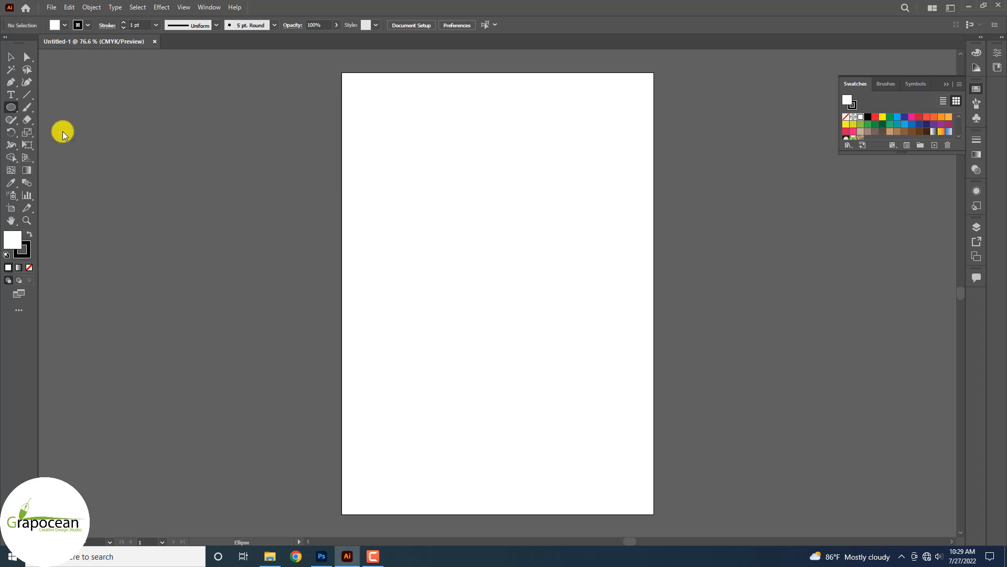
left_click_drag(168, 122, 313, 267)
left_click(10, 57)
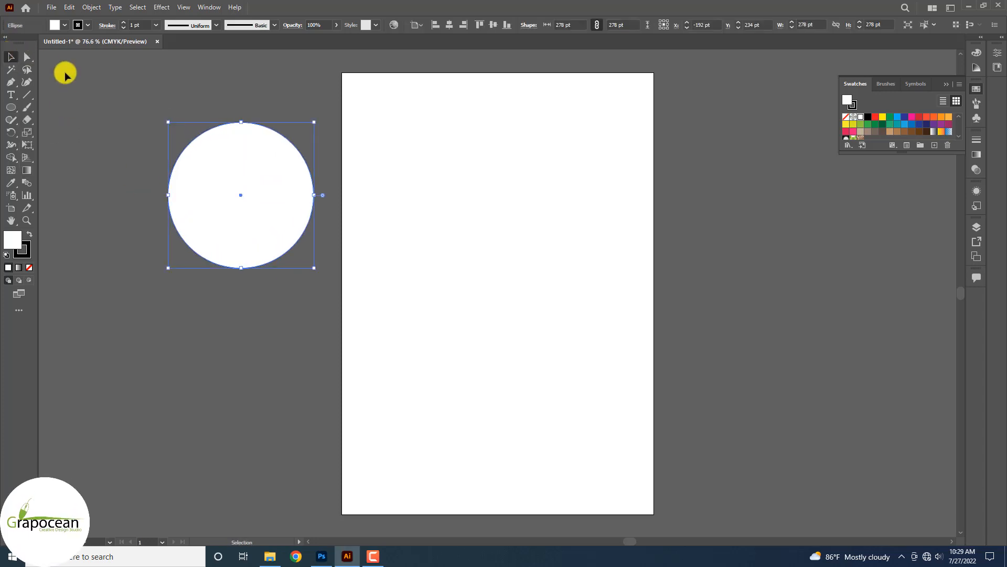
left_click(65, 76)
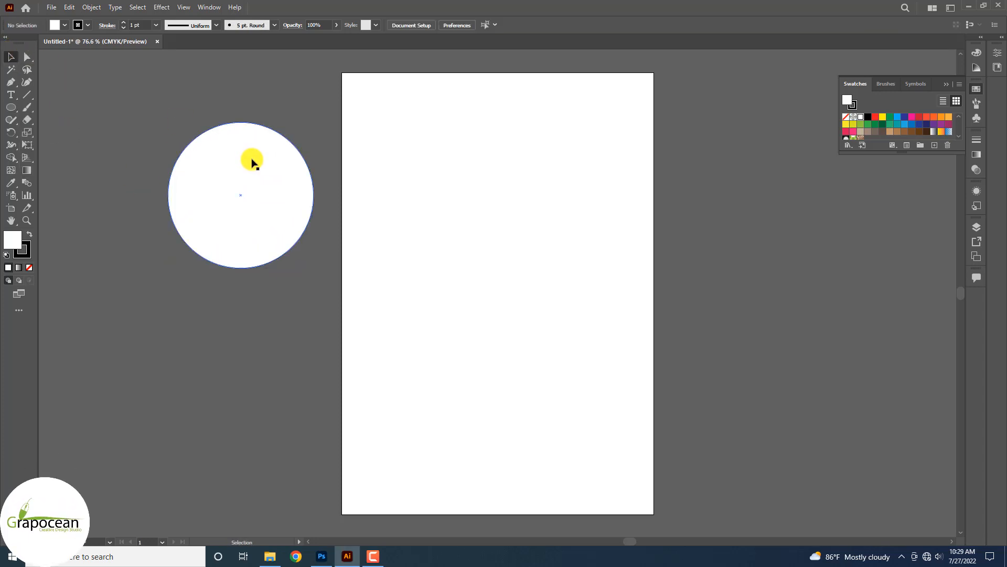
Draw a horizontal line with a white stroke and move it above the circle.
left_click(27, 94)
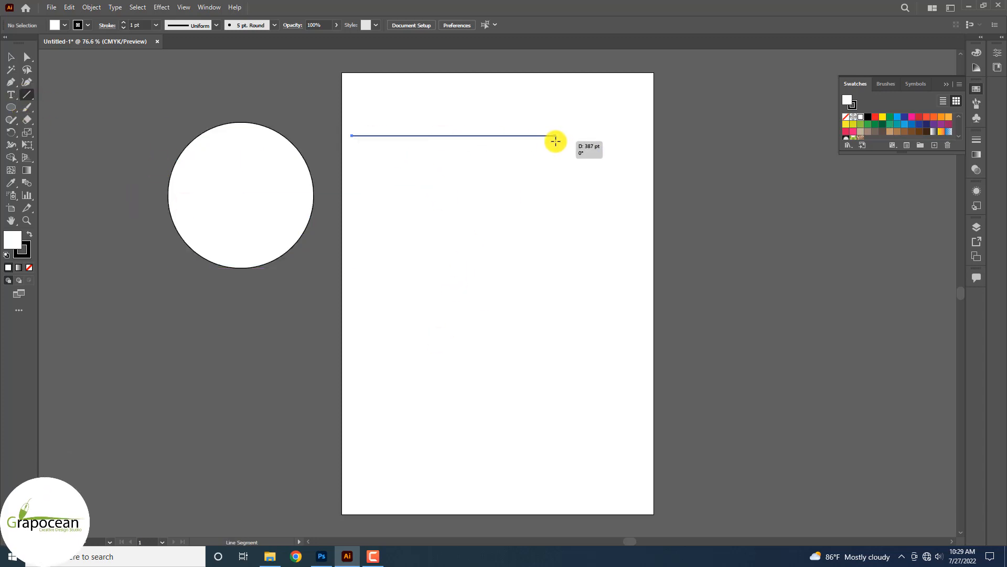
left_click_drag(555, 141, 601, 140)
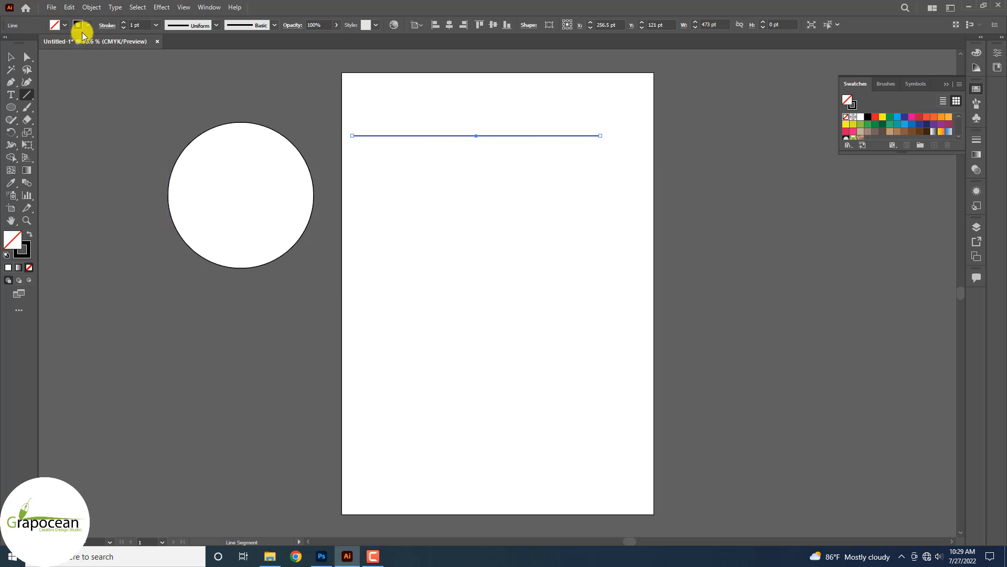
left_click(64, 25)
left_click(21, 44)
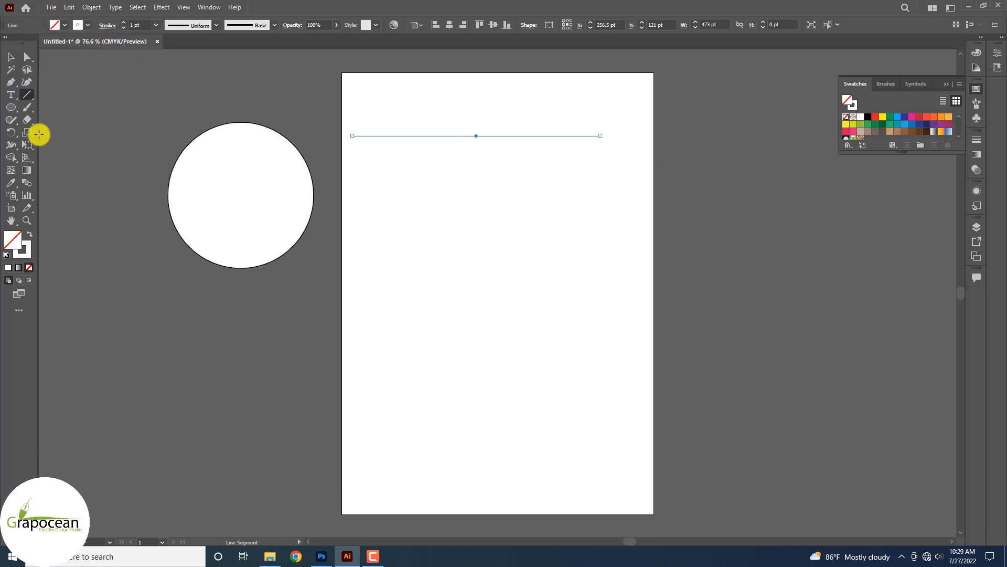
left_click_drag(475, 139, 216, 99)
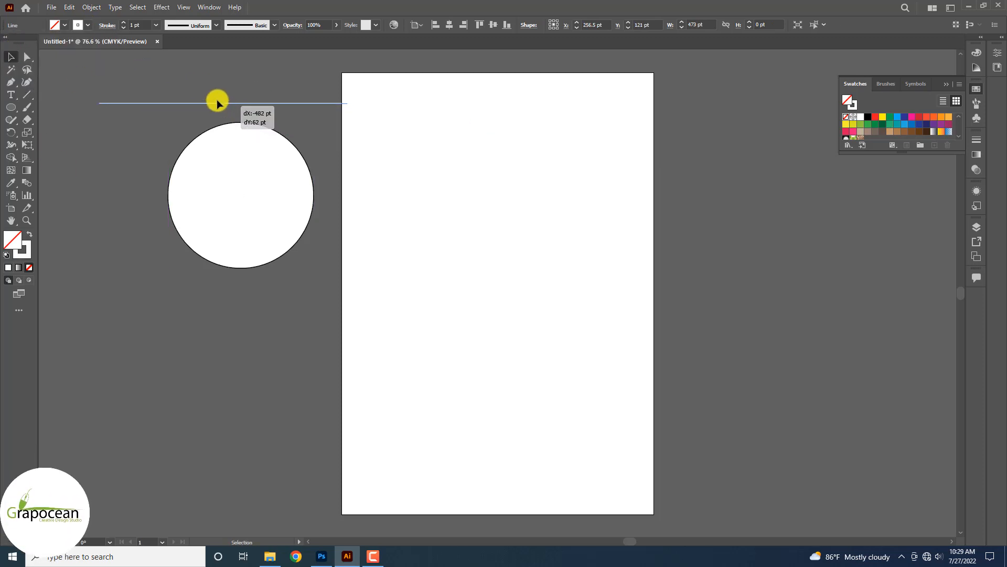
Remove the circle's fill, leaving only its black outline.
left_click(234, 176)
left_click(62, 24)
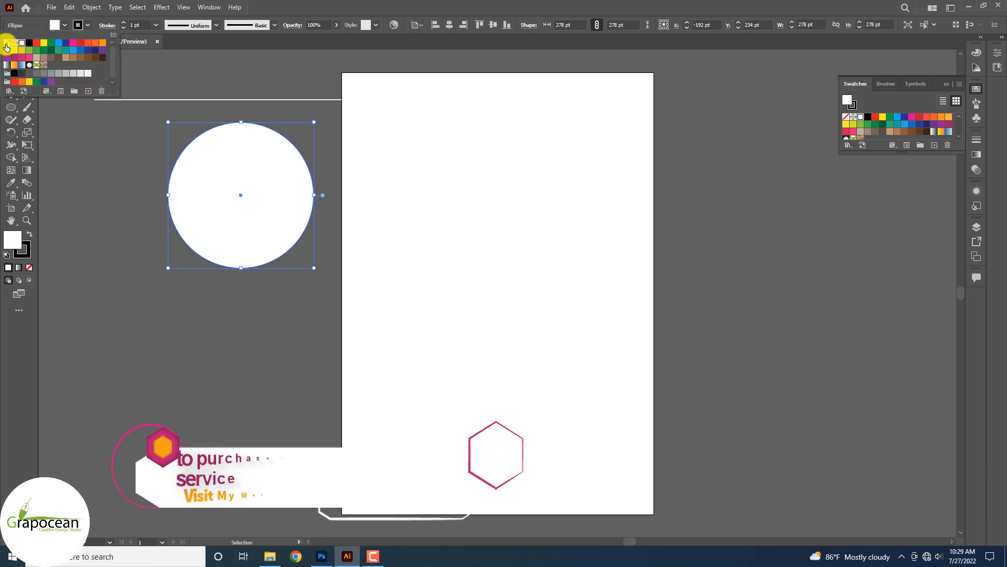
left_click(7, 45)
left_click(252, 96)
Place the white line across the circle's top and Alt-drag a copy just below.
scroll(267, 103, "up", 3)
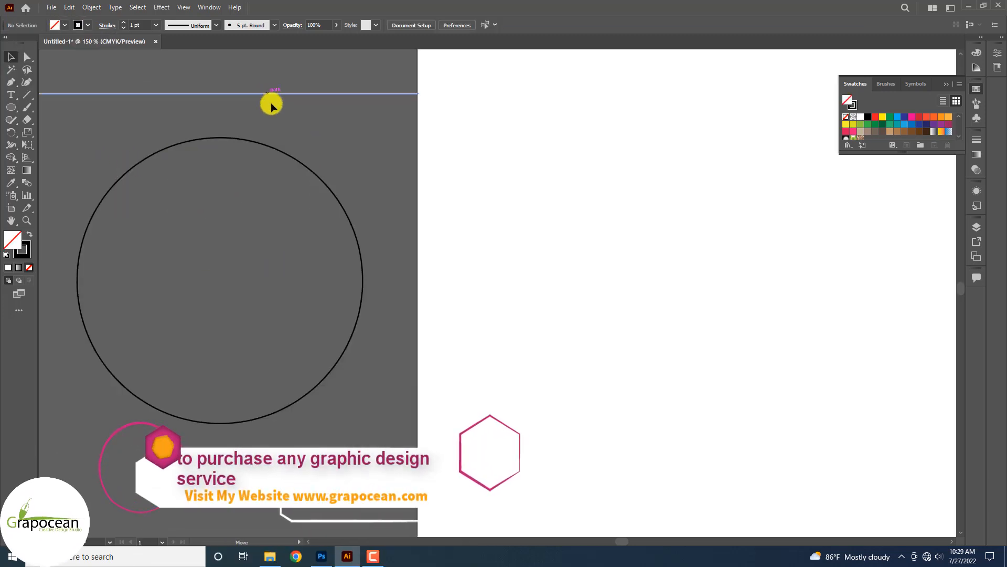
left_click_drag(270, 100, 311, 142)
scroll(213, 163, "up", 4)
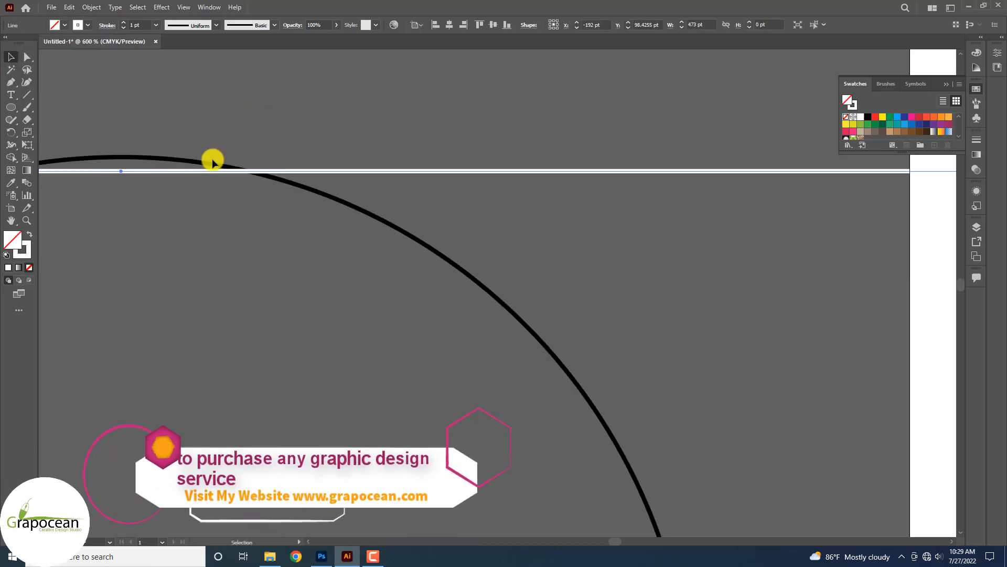
mouse_move(204, 173)
left_mouse_down()
mouse_move(182, 176)
mouse_move(193, 178)
left_mouse_up()
Repeat Ctrl+D to add more white line copies down the stack.
key("ctrl+d")
key("ctrl+d")
key("ctrl+d")
key("ctrl+d")
key("ctrl+d")
key("ctrl+d")
key("ctrl+d")
key("ctrl+d")
key("ctrl+d")
key("ctrl+d")
key("ctrl+d")
key("ctrl+d")
key("ctrl+d")
key("ctrl+d")
key("ctrl+d")
key("ctrl+d")
key("ctrl+d")
key("ctrl+d")
key("ctrl+d")
key("ctrl+d")
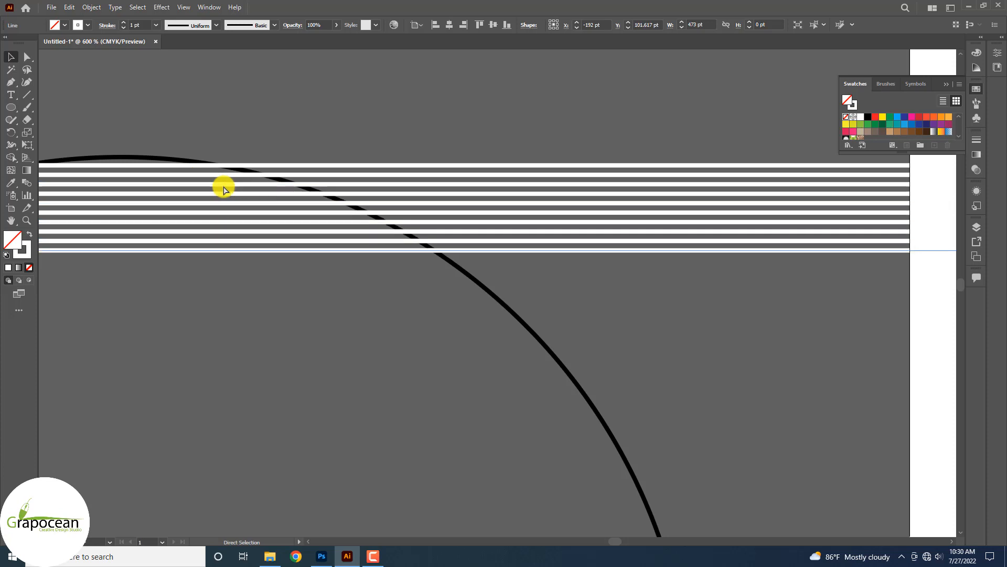
key("ctrl+d")
key("ctrl+d")
key("ctrl+d")
key("ctrl+d")
key("ctrl+d")
key("ctrl+d")
key("ctrl+d")
key("ctrl+d")
key("ctrl+d")
key("ctrl+d")
key("ctrl+d")
key("ctrl+d")
key("ctrl+d")
key("ctrl+d")
key("ctrl+d")
key("ctrl+d")
key("ctrl+d")
scroll(293, 202, "down", 10)
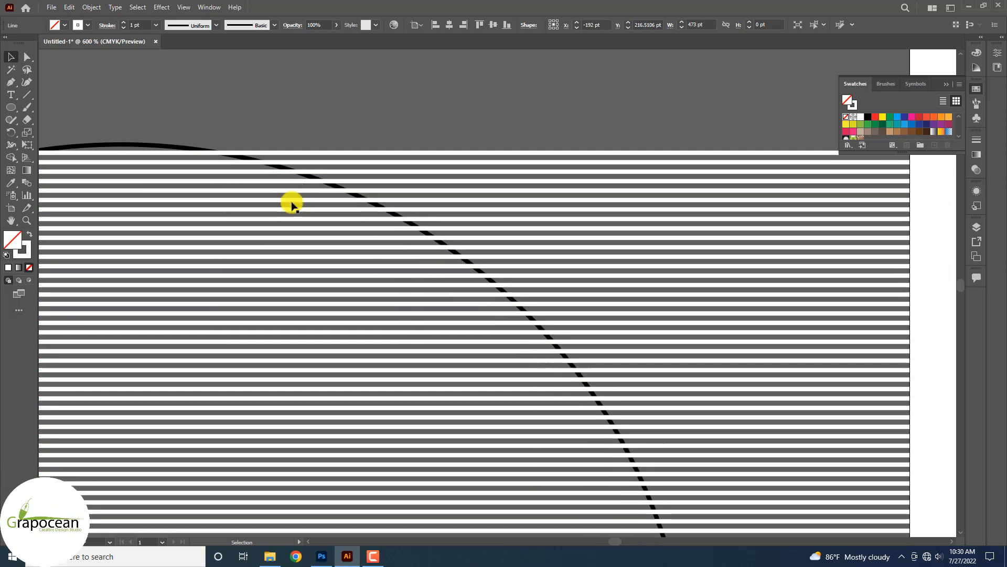
key("ctrl+d")
key("ctrl+d")
key("ctrl+d")
key("ctrl+d")
key("ctrl+d")
key("ctrl+d")
key("ctrl+d")
key("ctrl+d")
key("ctrl+d")
key("ctrl+d")
key("ctrl+d")
key("ctrl+d")
key("ctrl+d")
key("ctrl+d")
key("ctrl+d")
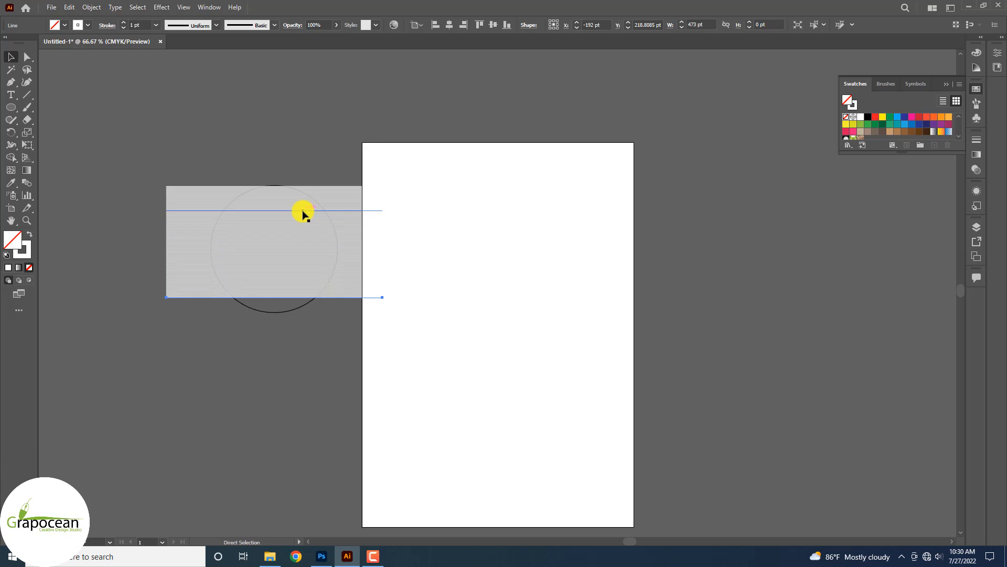
key("ctrl+d")
key("ctrl+d")
key("ctrl+d")
key("ctrl+d")
key("ctrl+d")
key("ctrl+d")
key("ctrl+d")
key("ctrl+d")
key("ctrl+d")
key("ctrl+d")
key("ctrl+d")
key("ctrl+d")
left_click(180, 366)
scroll(175, 247, "up", 3)
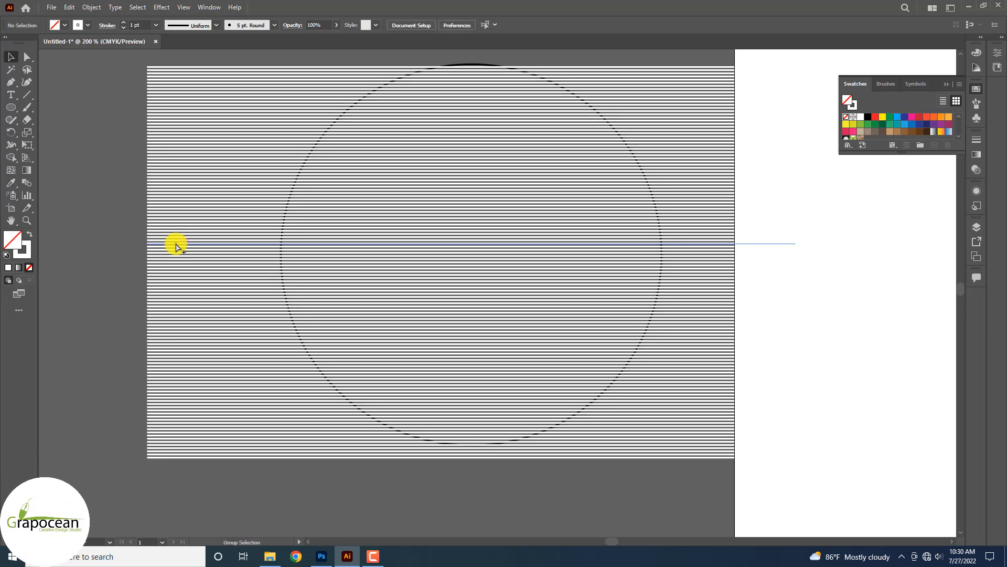
scroll(175, 247, "down", 2)
Select the line stack and move the top line up above it.
left_click_drag(164, 132, 174, 205)
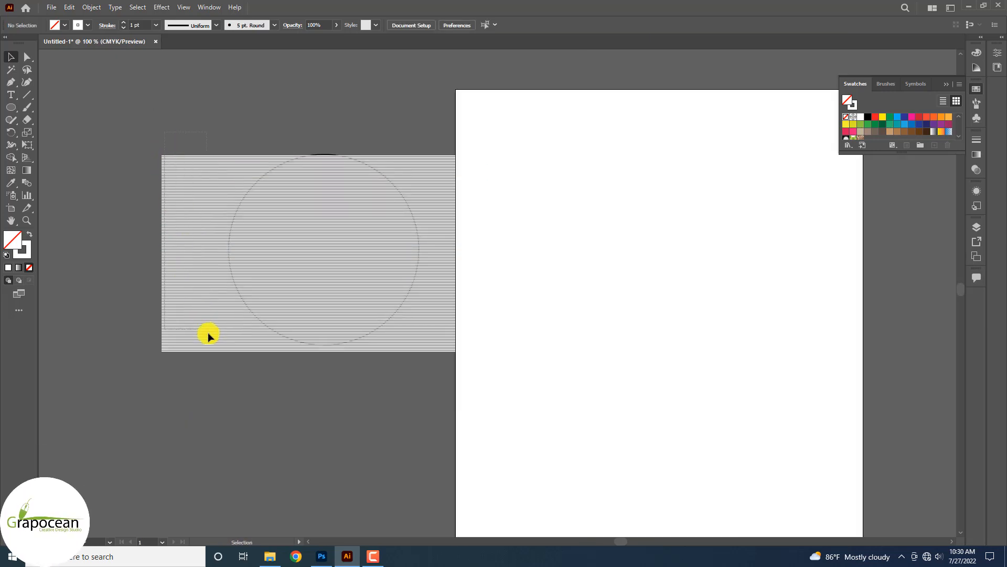
left_click_drag(221, 381, 222, 382)
left_click(292, 403)
scroll(349, 127, "up", 3)
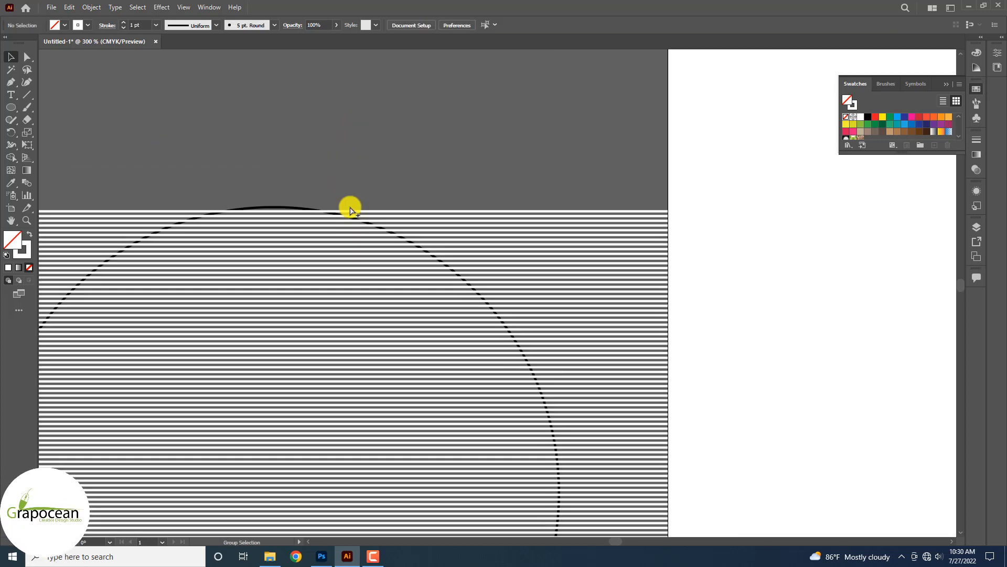
left_click_drag(356, 212, 353, 187)
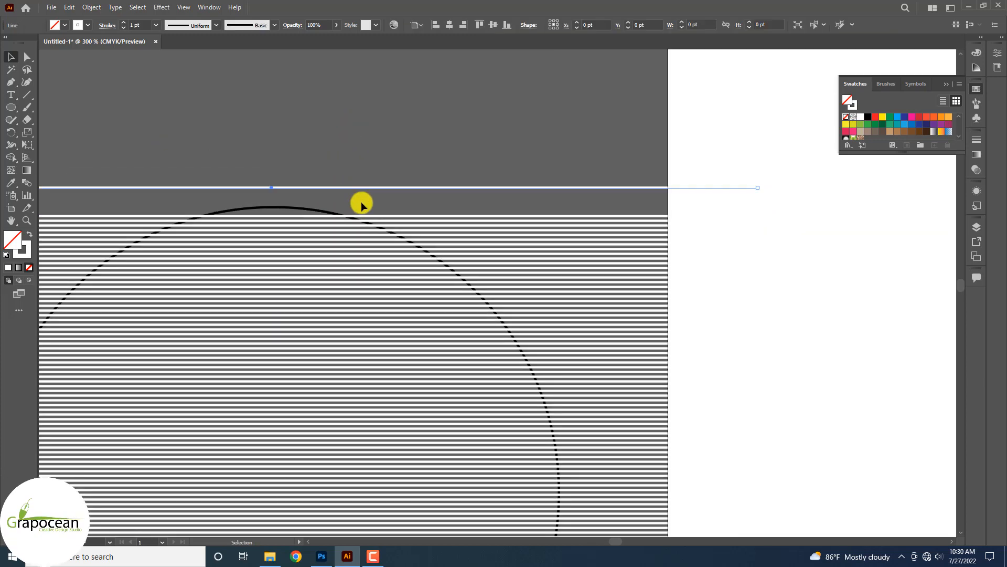
scroll(402, 262, "down", 6)
scroll(299, 288, "up", 5)
left_click(349, 300)
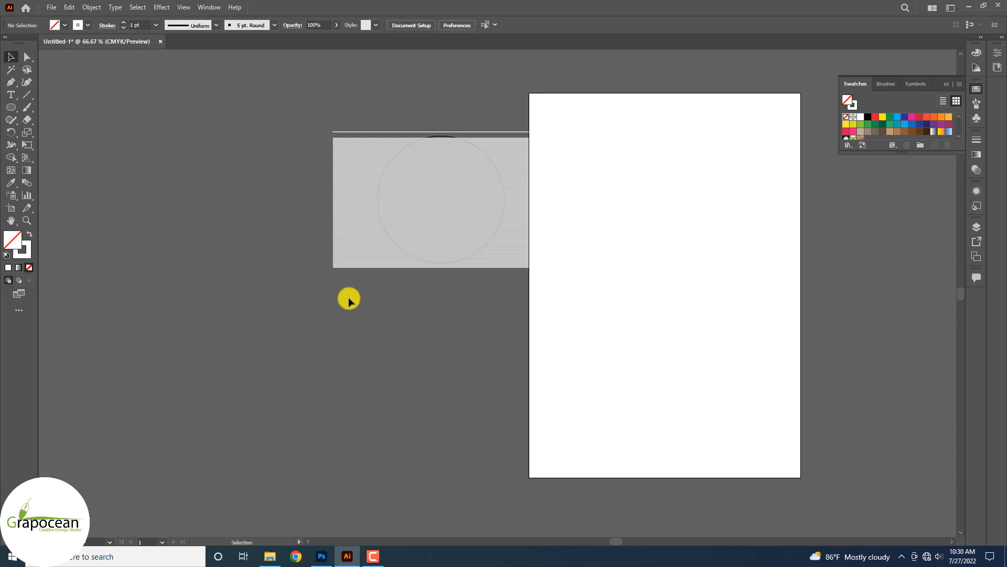
Distribute the stripe lines evenly by vertical centers.
left_click_drag(319, 105, 288, 109)
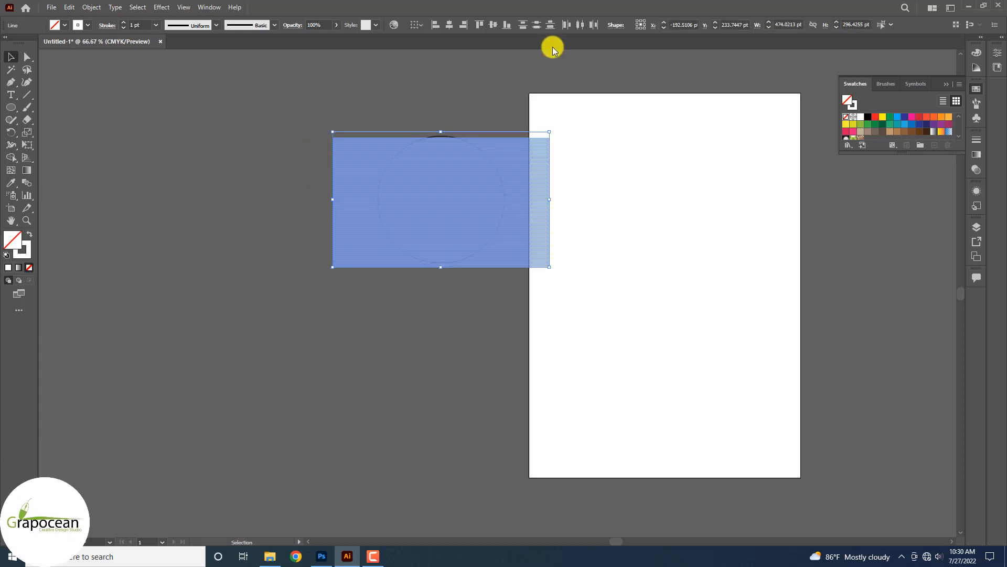
left_click(536, 24)
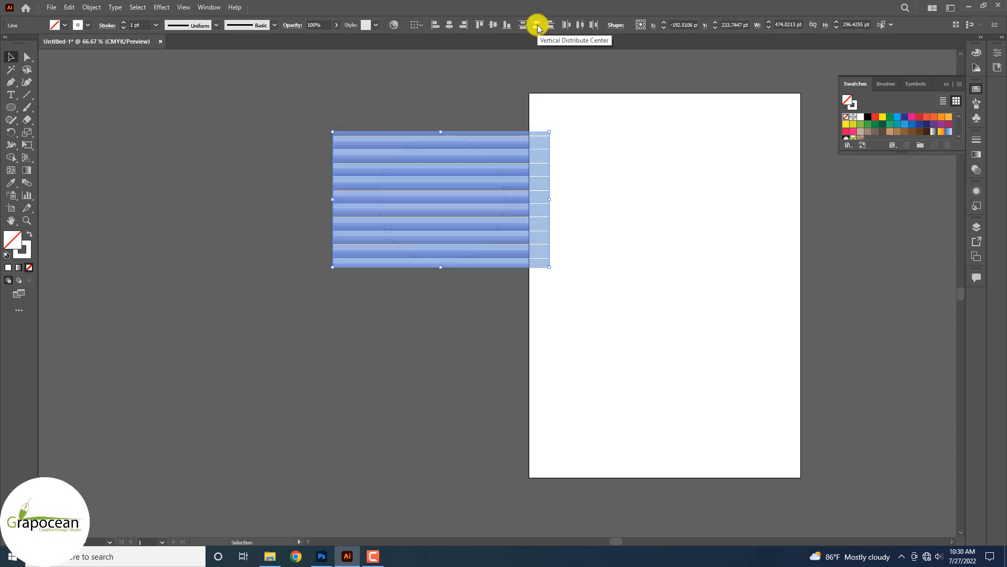
left_click(136, 208)
scroll(514, 205, "up", 5)
scroll(508, 225, "down", 3)
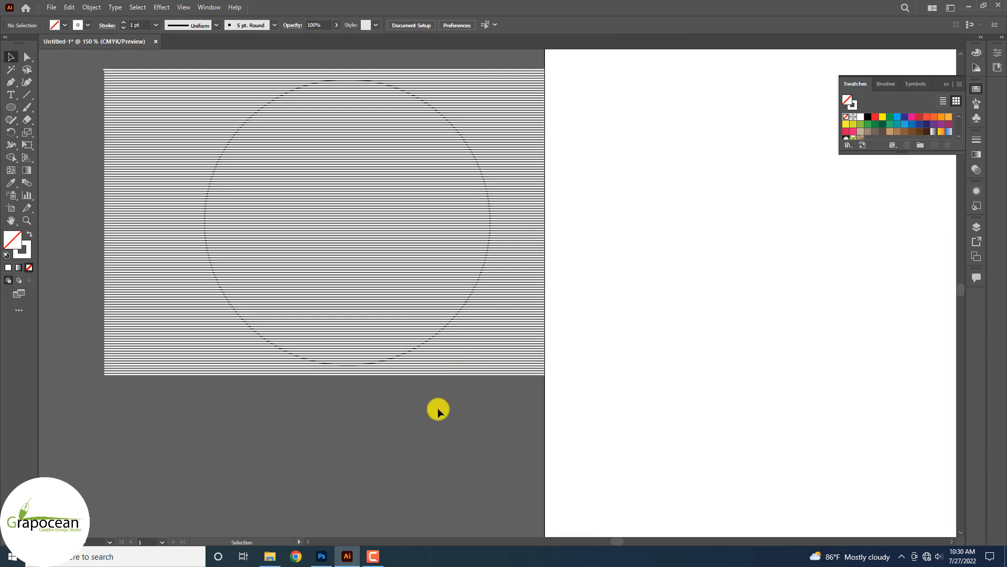
Group the stripe lines and move the group up-left, clear of the circle.
left_click_drag(83, 63, 182, 180)
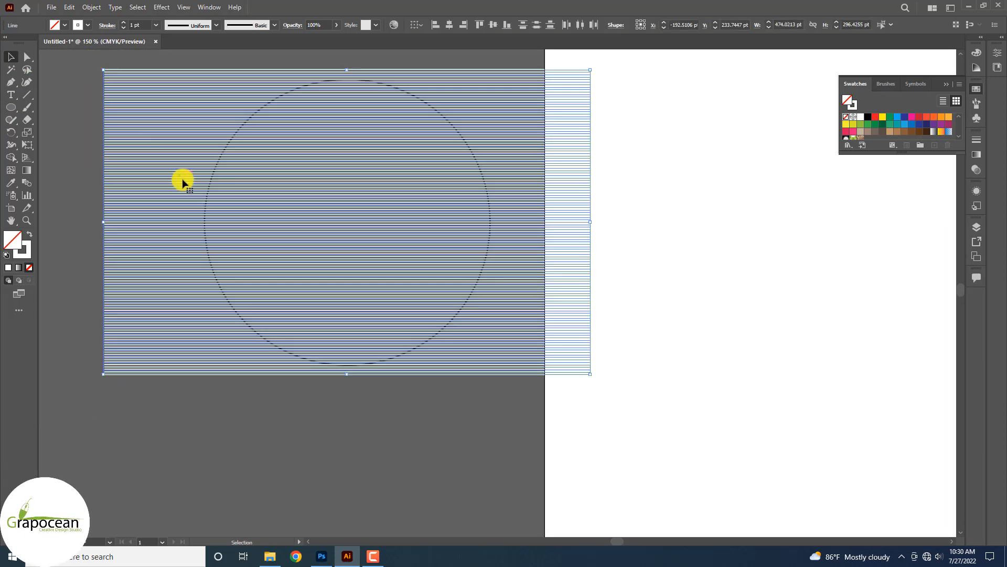
left_click(370, 404)
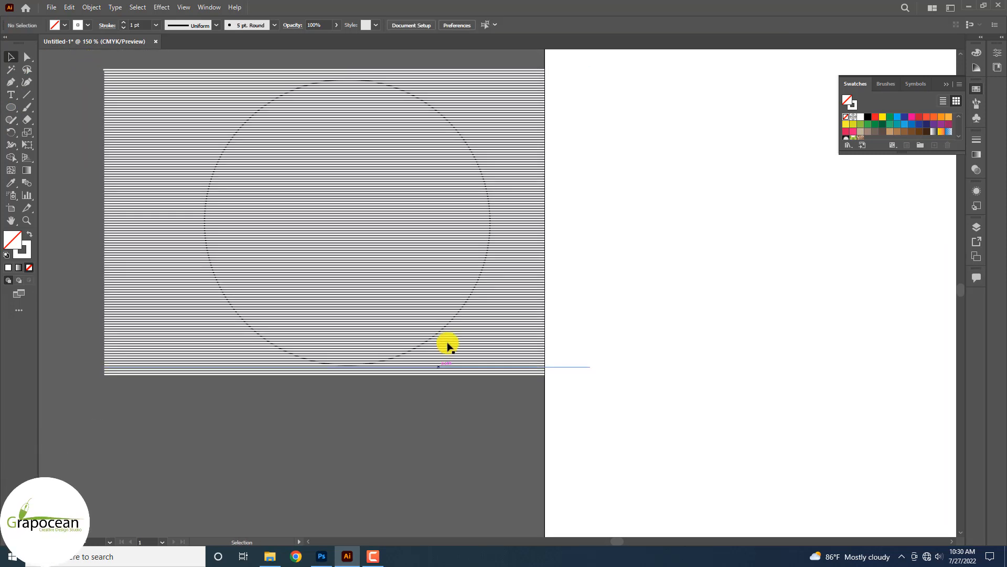
left_click(488, 294)
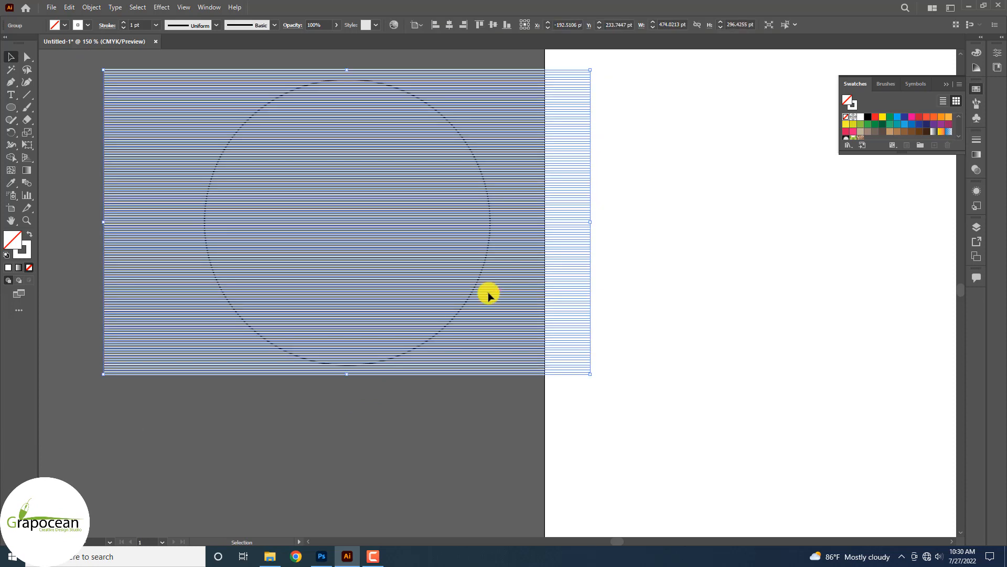
left_click(418, 414)
left_click(410, 357)
scroll(411, 356, "down", 2)
left_click_drag(418, 342, 338, 207)
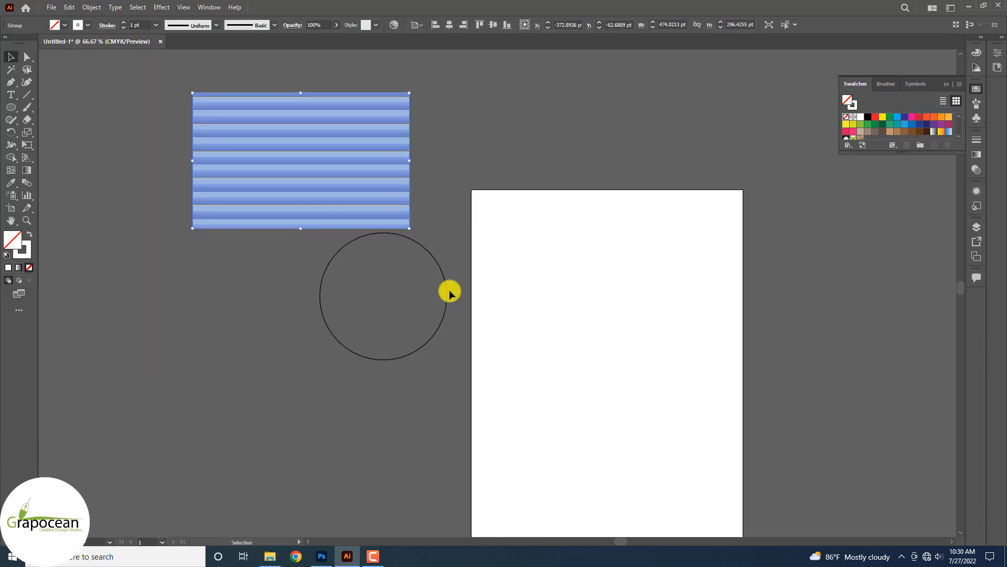
Move the circle over the stripes and make a clipping mask with Ctrl+7.
left_click_drag(445, 283, 366, 151)
left_click(389, 266)
left_click_drag(341, 236, 249, 86)
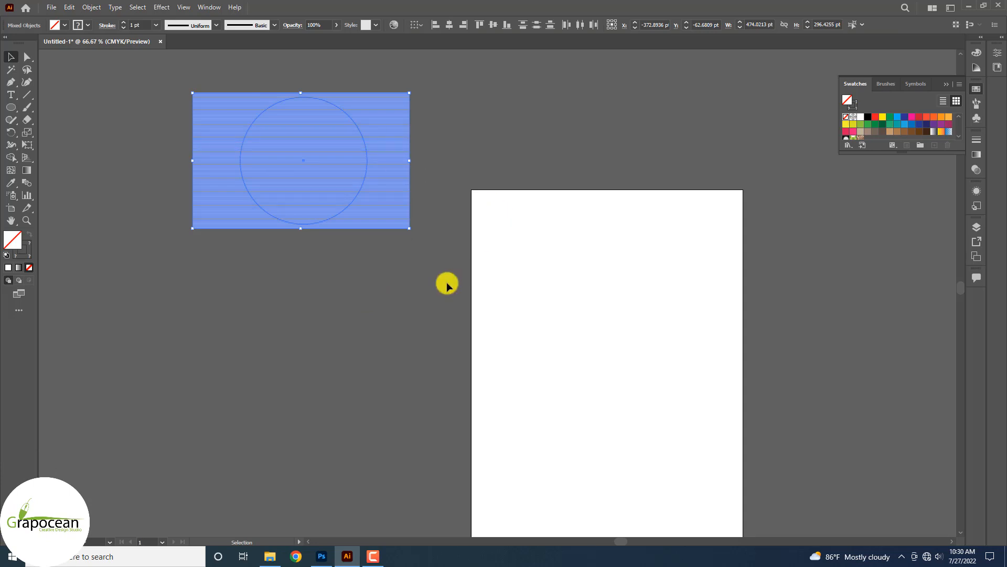
key("ctrl+7")
Drag the striped circle into the Photoshop flyer as a Vector Smart Object.
left_click(358, 277)
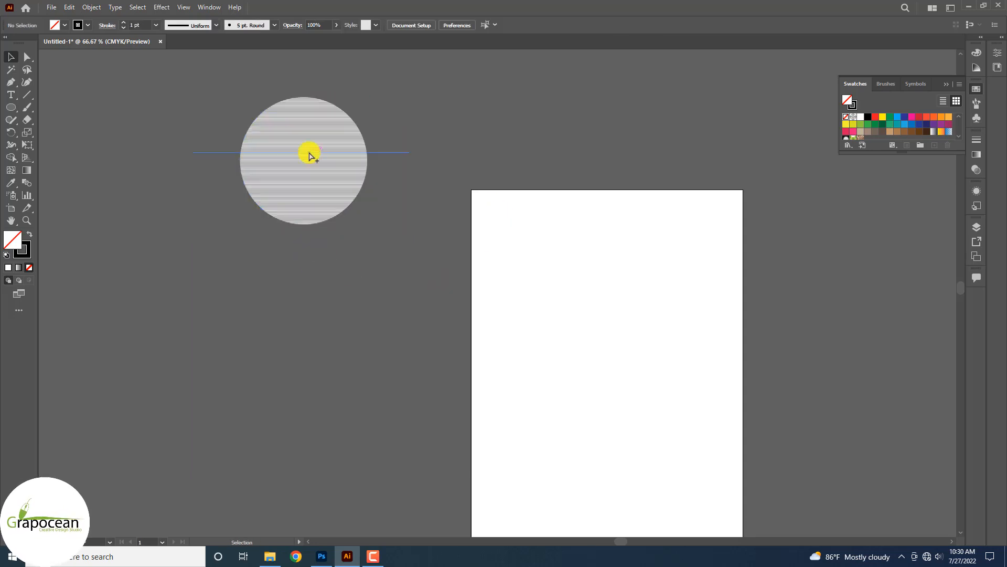
scroll(309, 152, "up", 6)
scroll(392, 189, "down", 3)
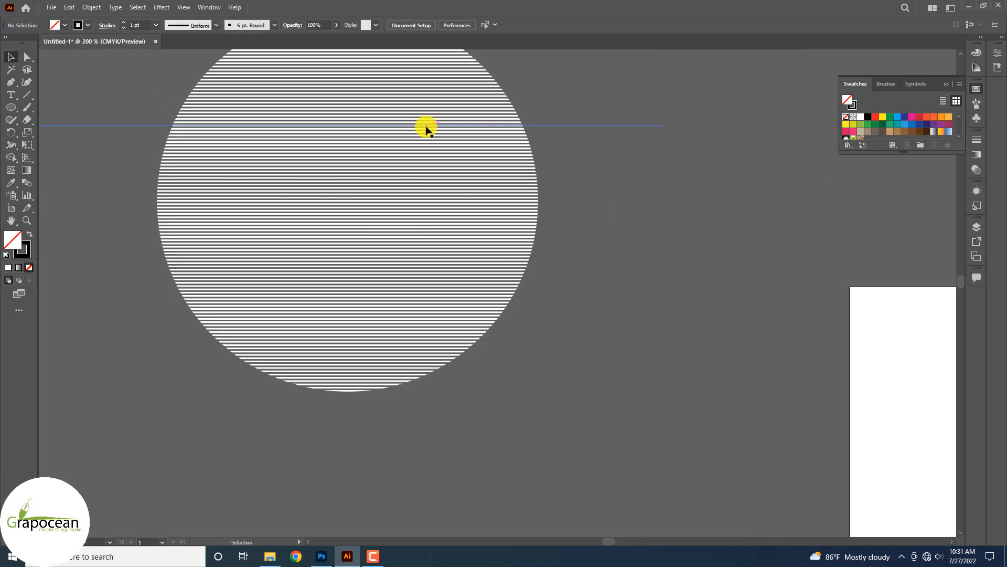
left_click_drag(420, 130, 374, 233)
Commit the placed striped circle and fade it to 17% opacity.
left_click(519, 22)
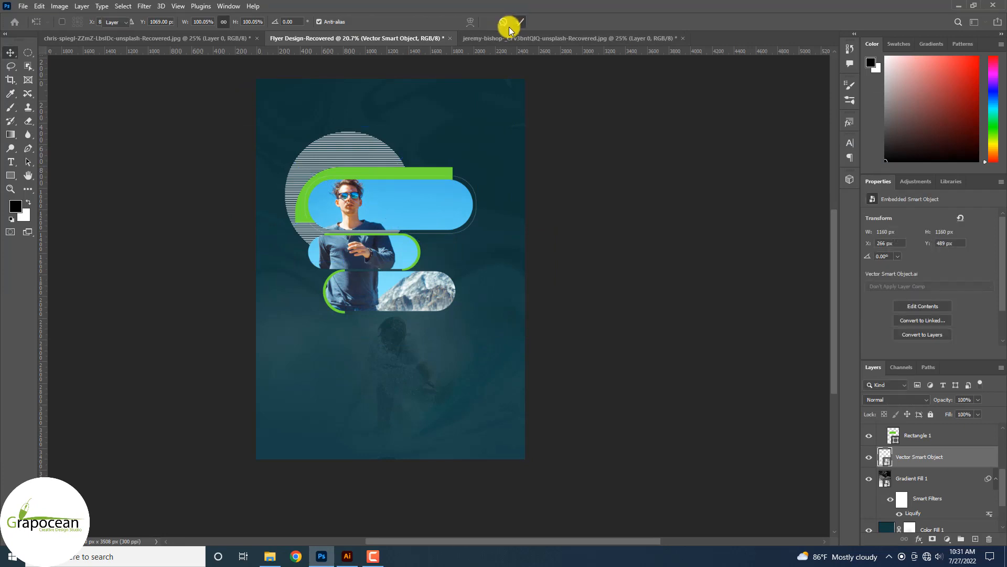
left_click(977, 399)
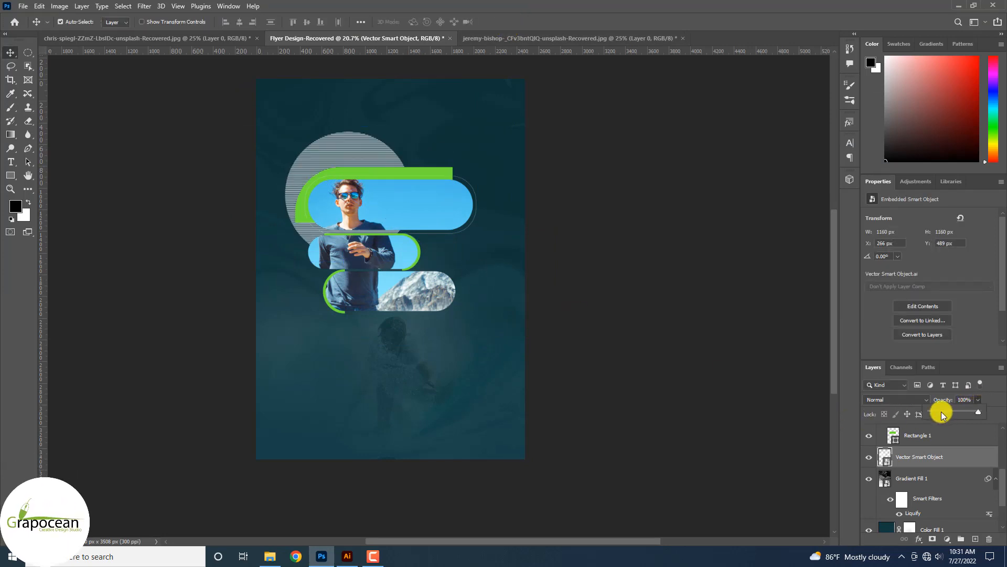
left_click(941, 413)
left_click(943, 415)
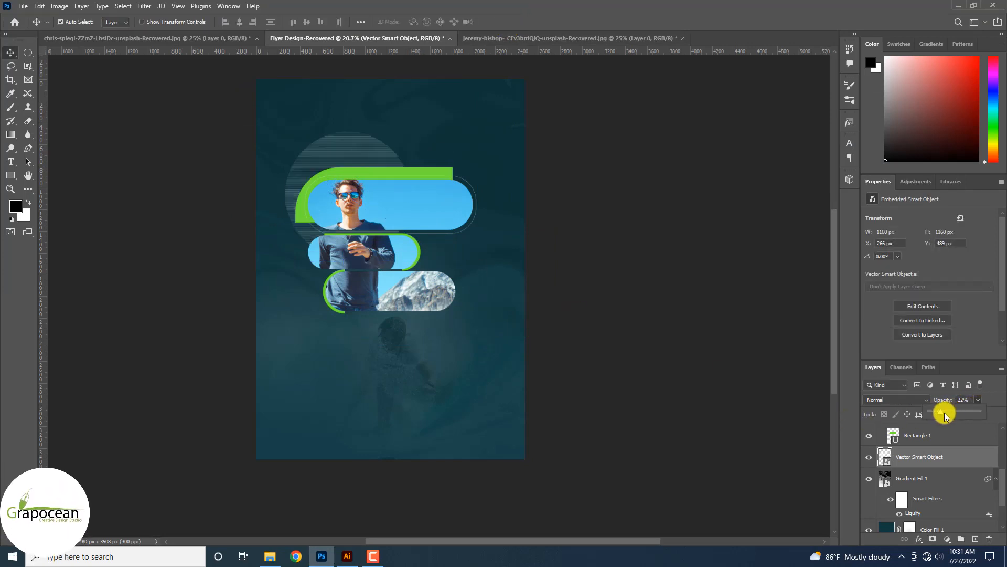
left_click(939, 412)
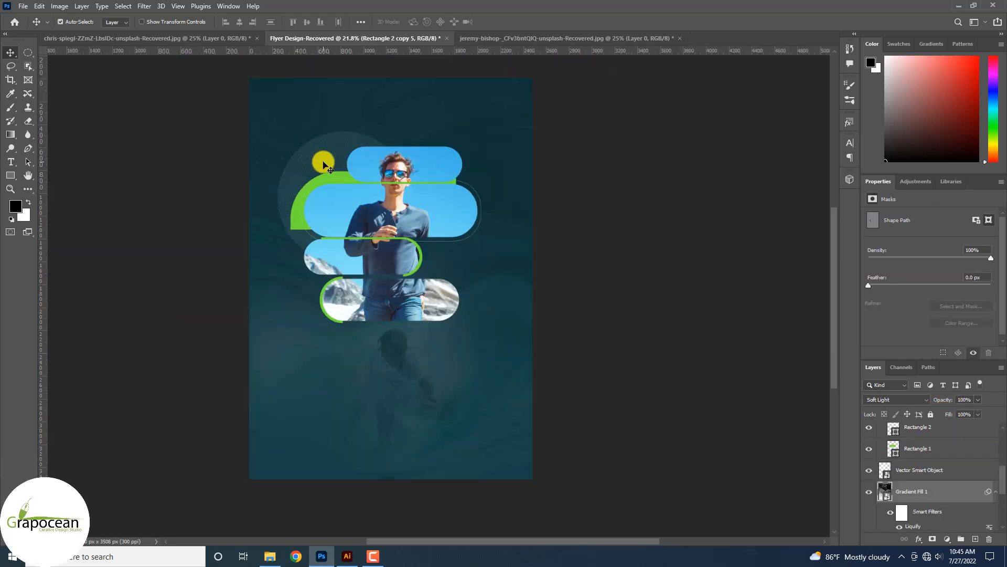
Group the Gradient Fill 1 and Color Fill 1 layers into a group named bg.
left_click(888, 472)
scroll(920, 488, "down", 1)
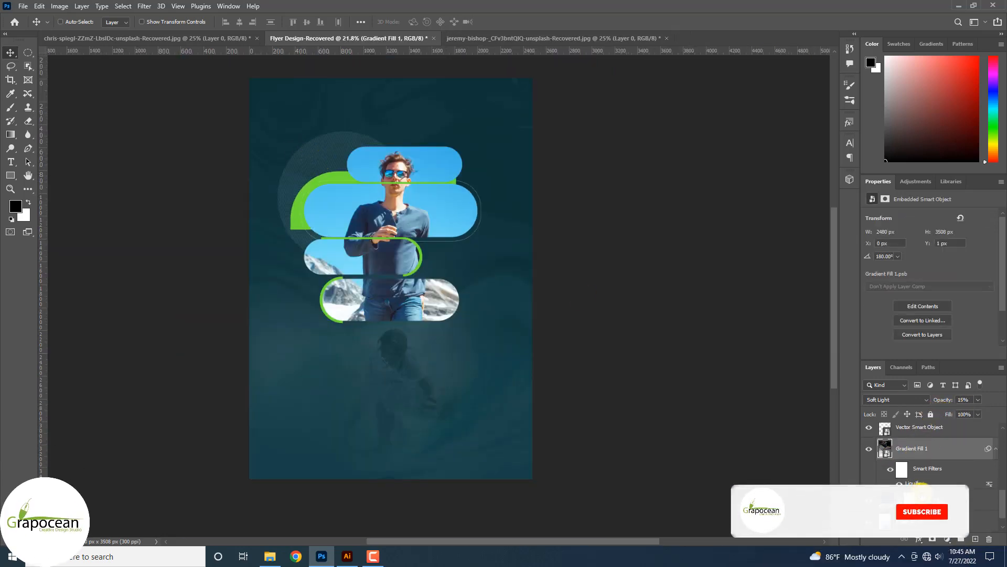
left_click(922, 498, "shift")
scroll(923, 499, "up", 1)
scroll(923, 500, "down", 2)
key("ctrl+g")
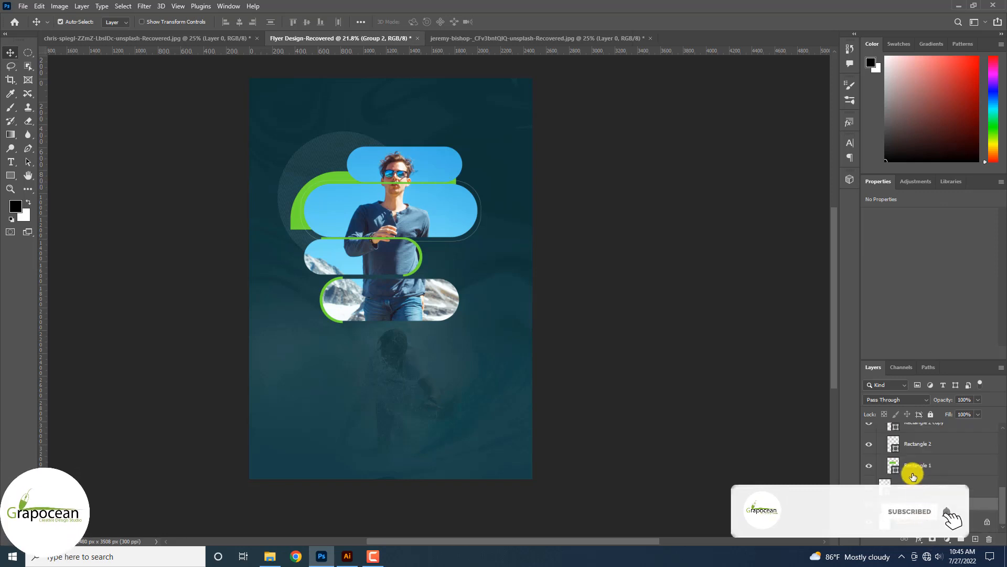
type("bg")
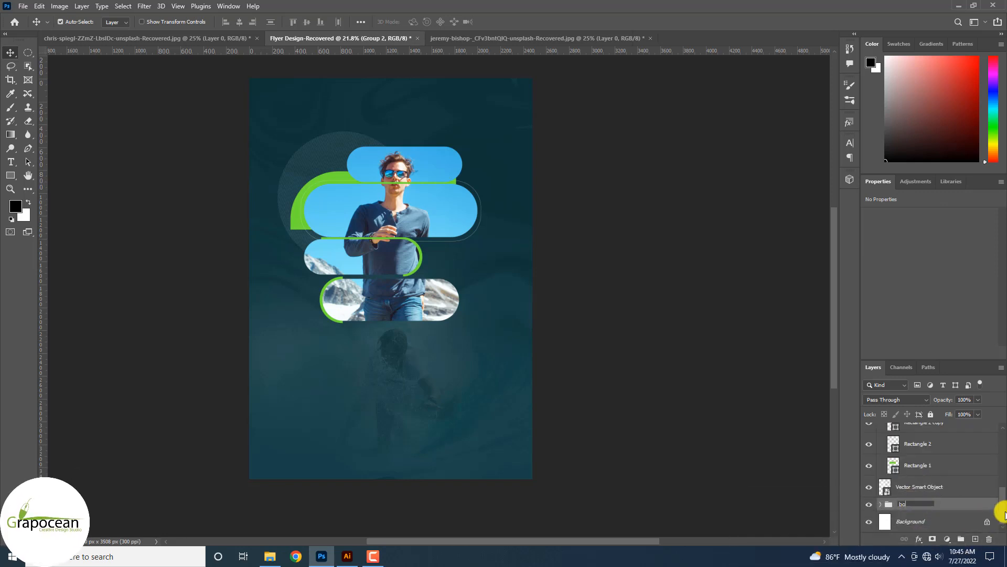
left_click(949, 500)
Duplicate the faint circle to the lower right, enlarged to 2152 px and rotated -75°.
left_click(953, 487)
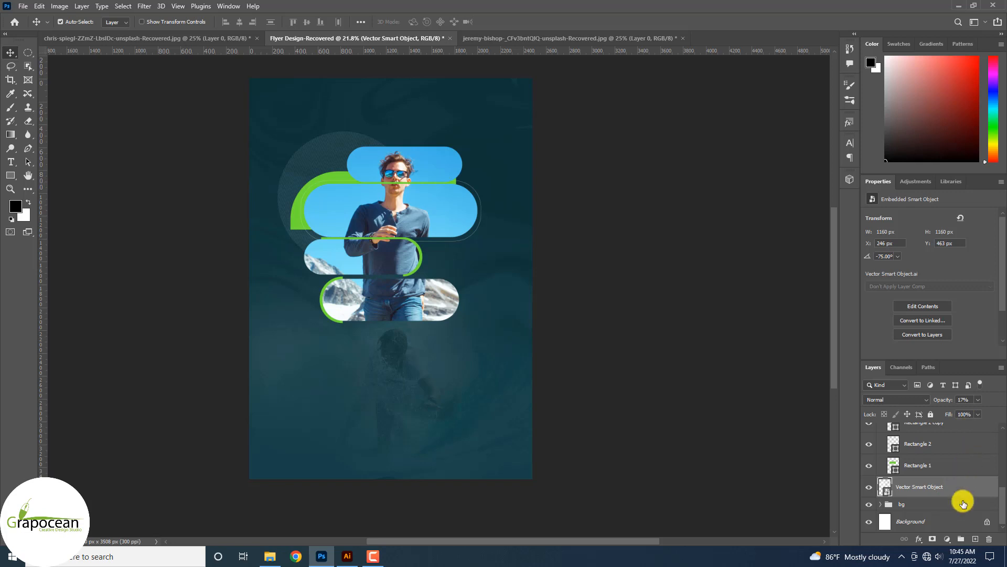
left_click(947, 508)
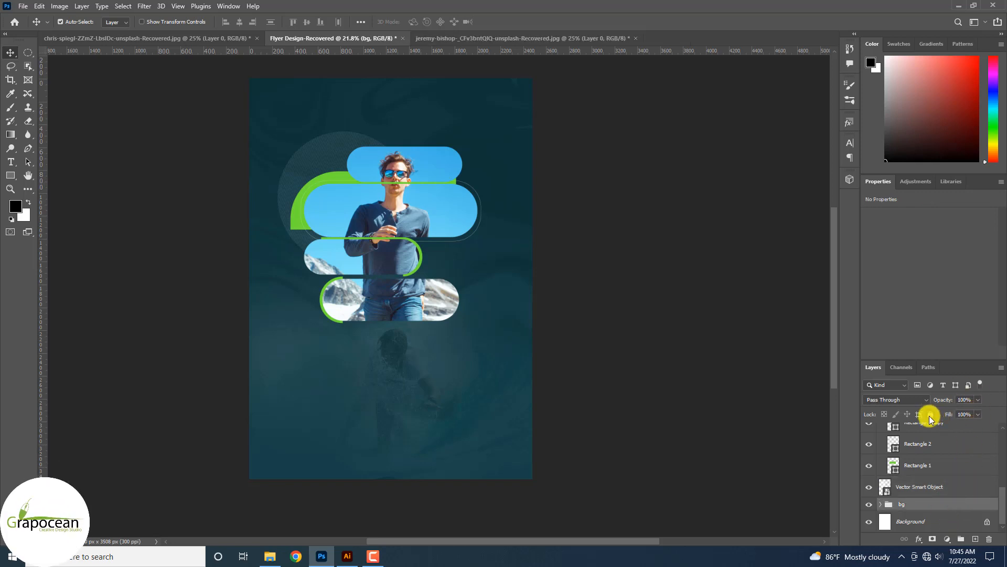
left_click_drag(304, 155, 461, 302)
key("ctrl+t")
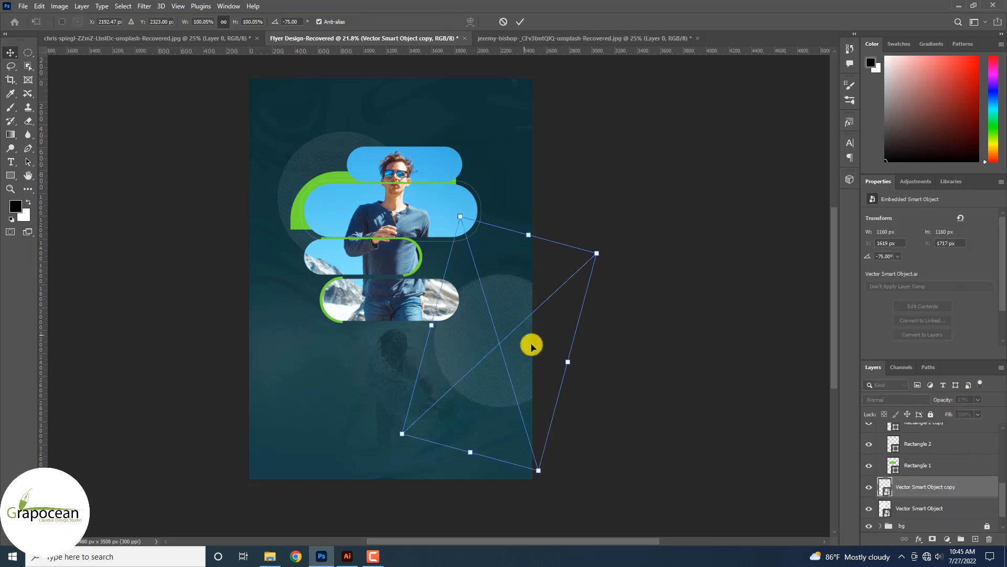
left_click_drag(567, 383, 477, 359)
left_click(520, 22)
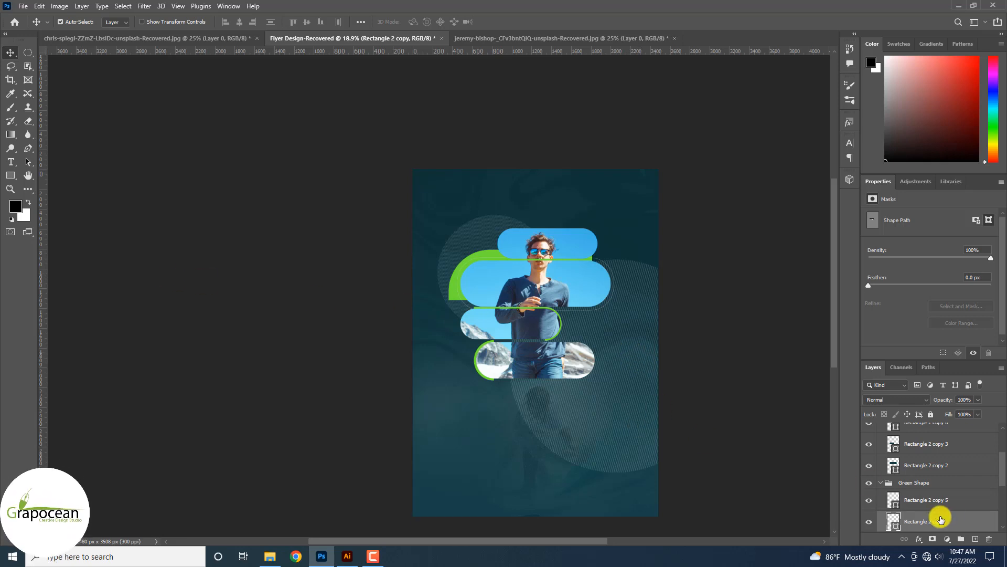
left_click(580, 418)
scroll(940, 498, "down", 1)
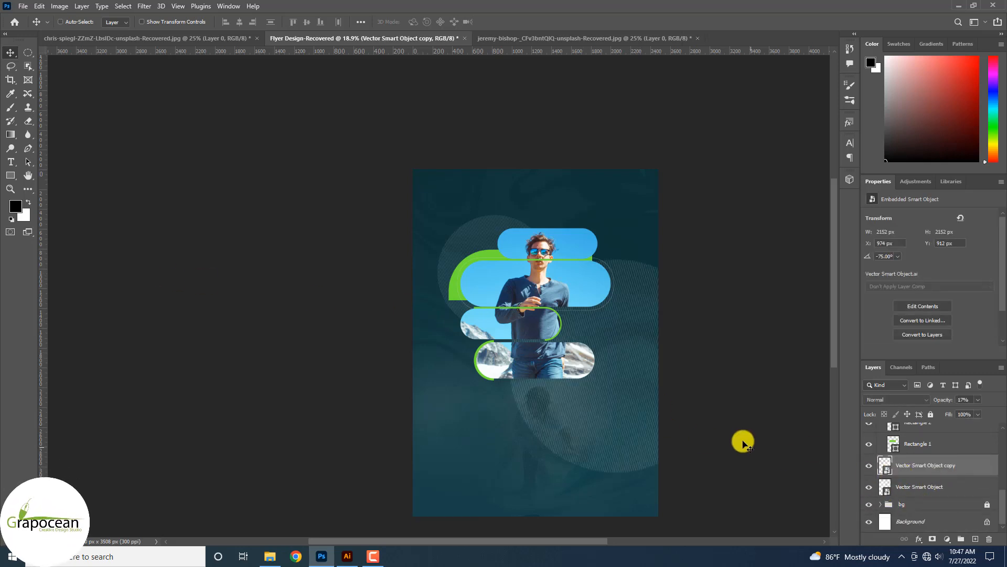
key("ctrl+t")
left_click(525, 23)
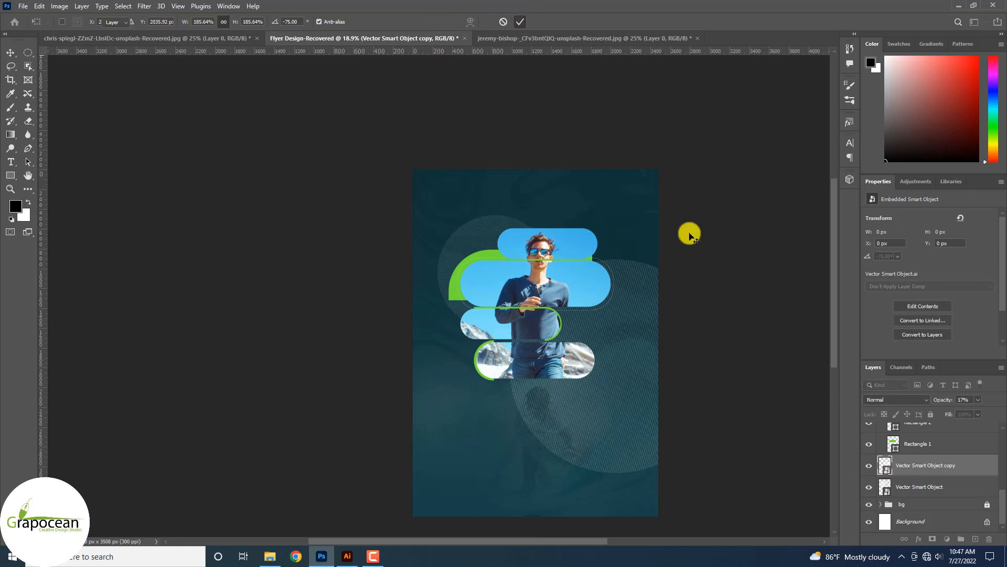
Rasterize the Vector Smart Object copy and warp it into a curve sweeping toward the top-right.
right_click(938, 465)
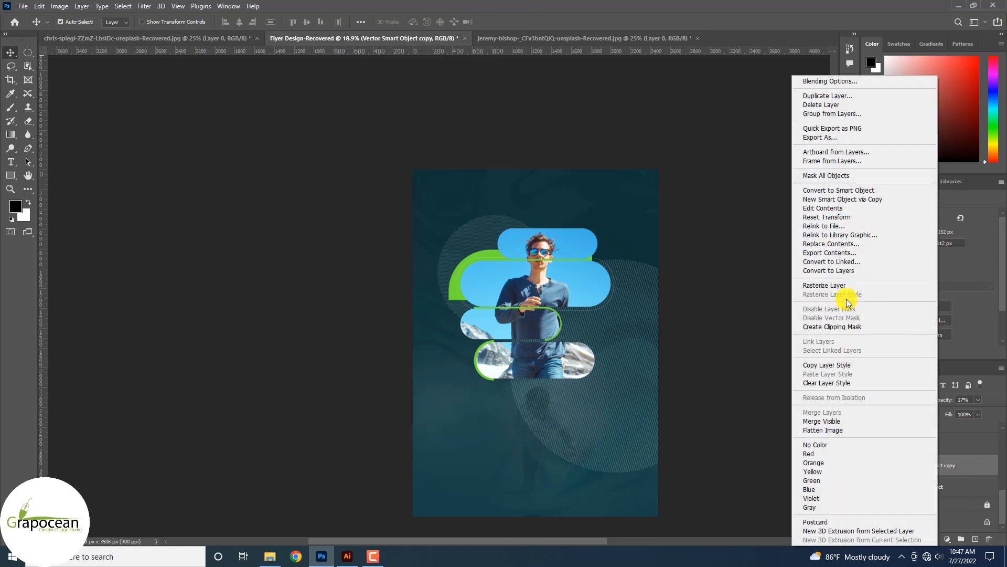
left_click(835, 286)
key("ctrl+t")
left_click(469, 22)
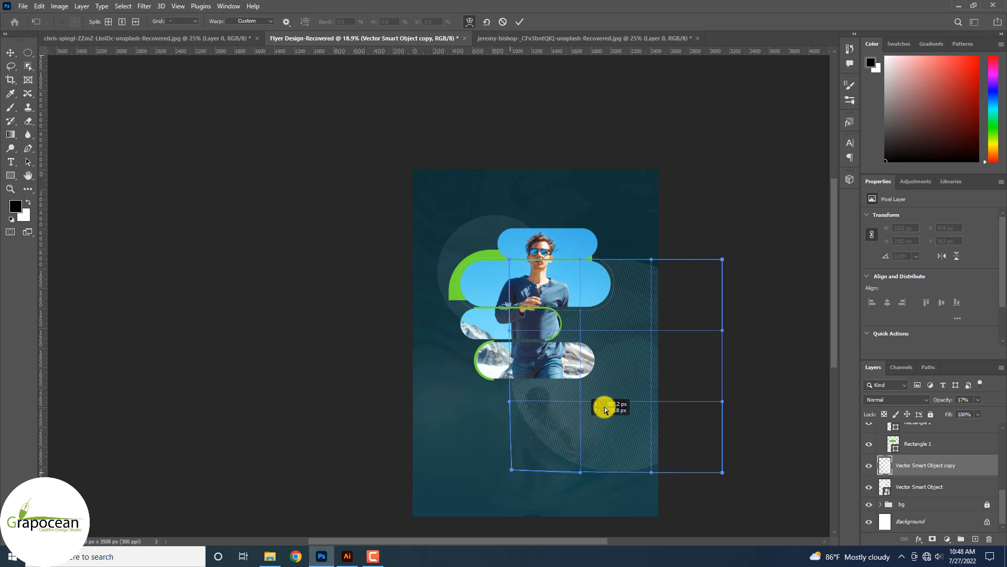
left_click_drag(604, 409, 769, 245)
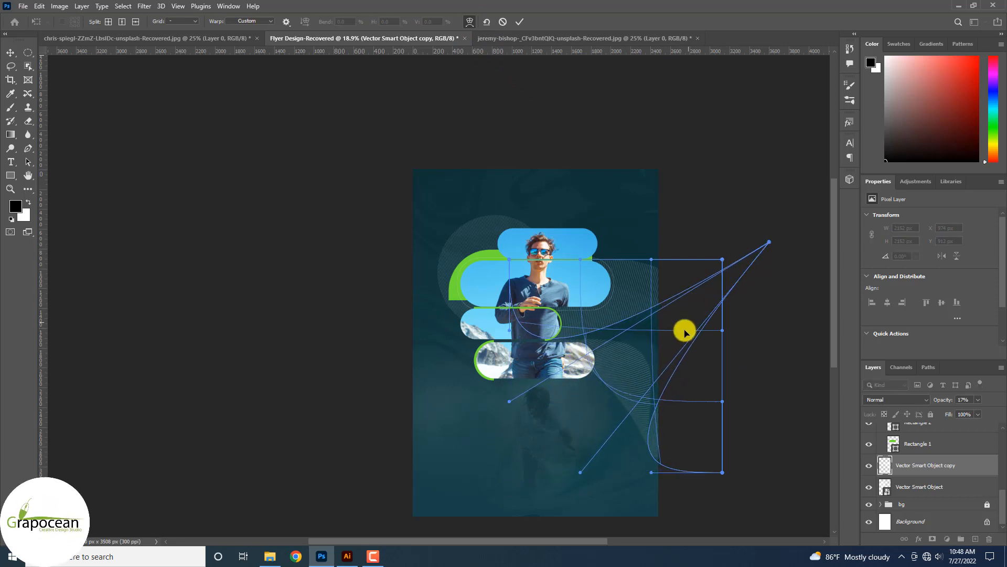
left_click(520, 22)
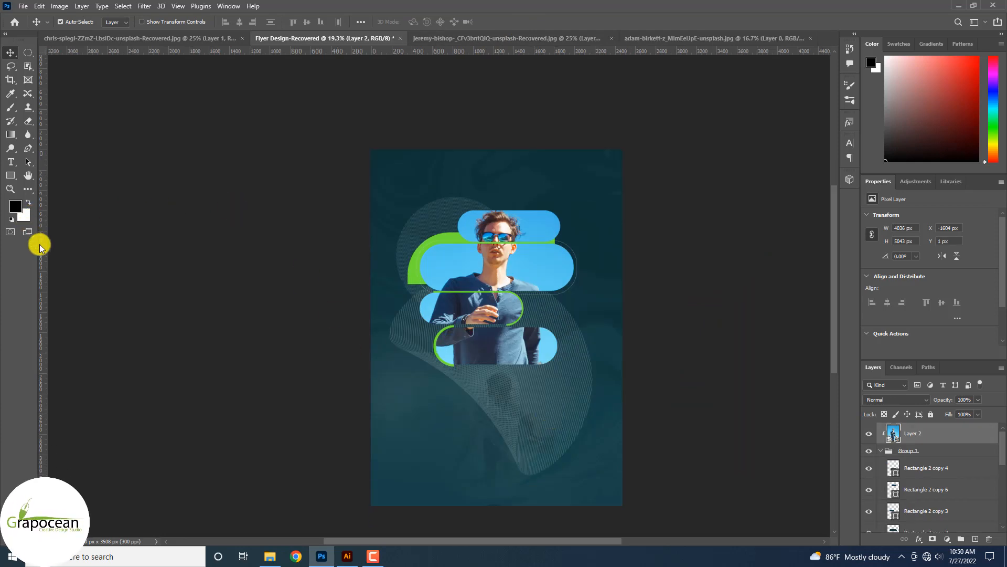
left_click(10, 162)
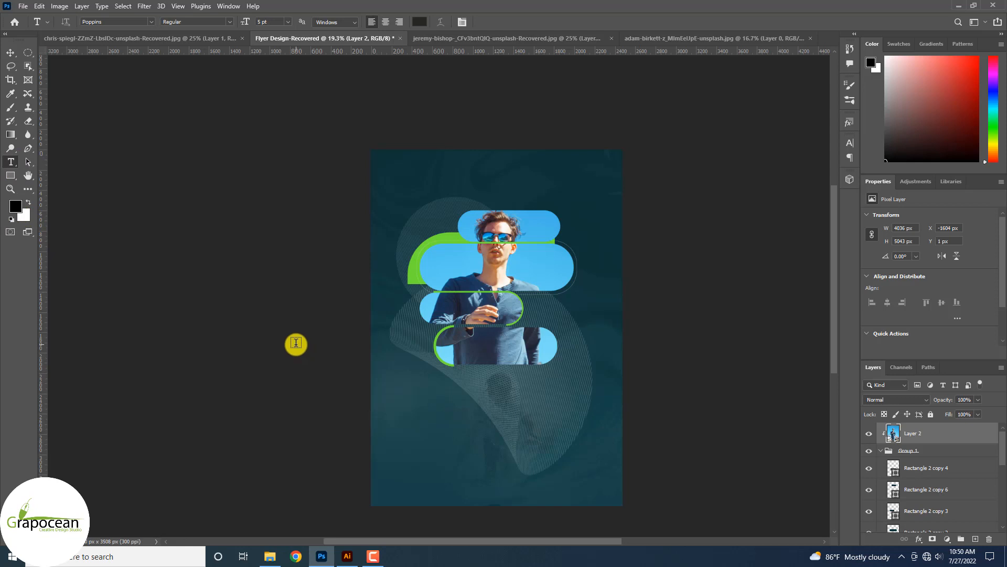
Type 'Travel Agency' in a new text box below the photo, in Paytone One at 75 pt.
left_click(417, 400)
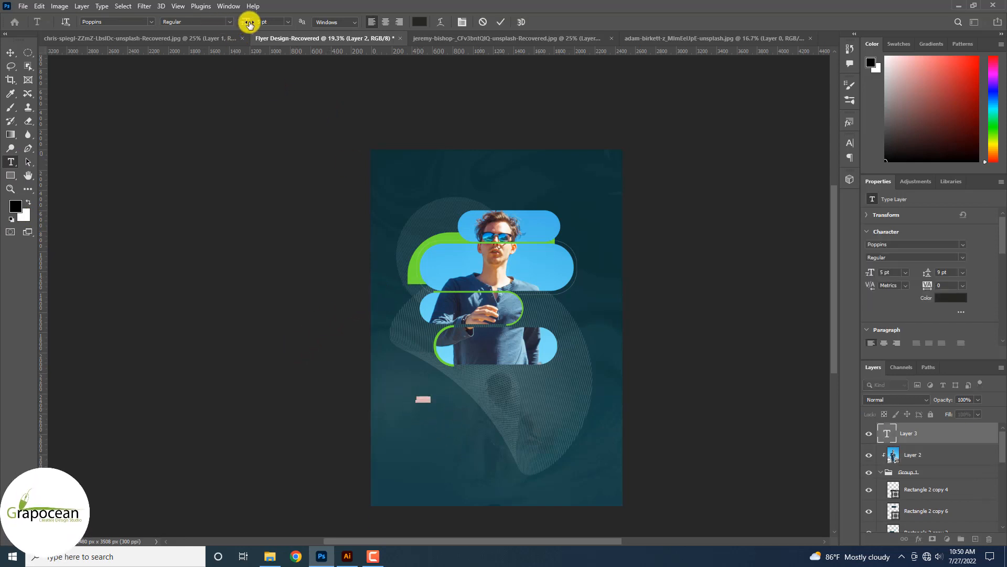
left_click_drag(249, 23, 286, 39)
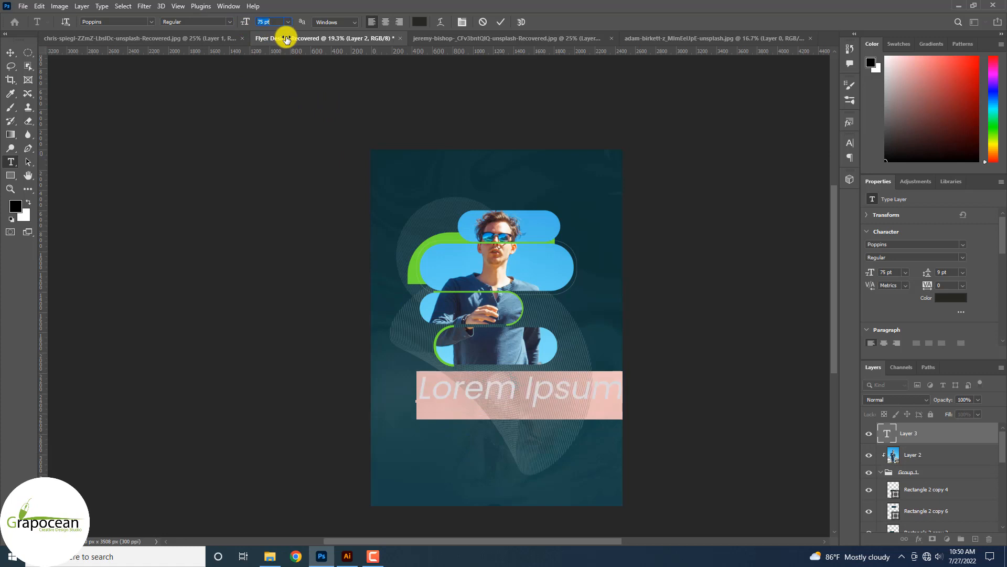
left_click(150, 22)
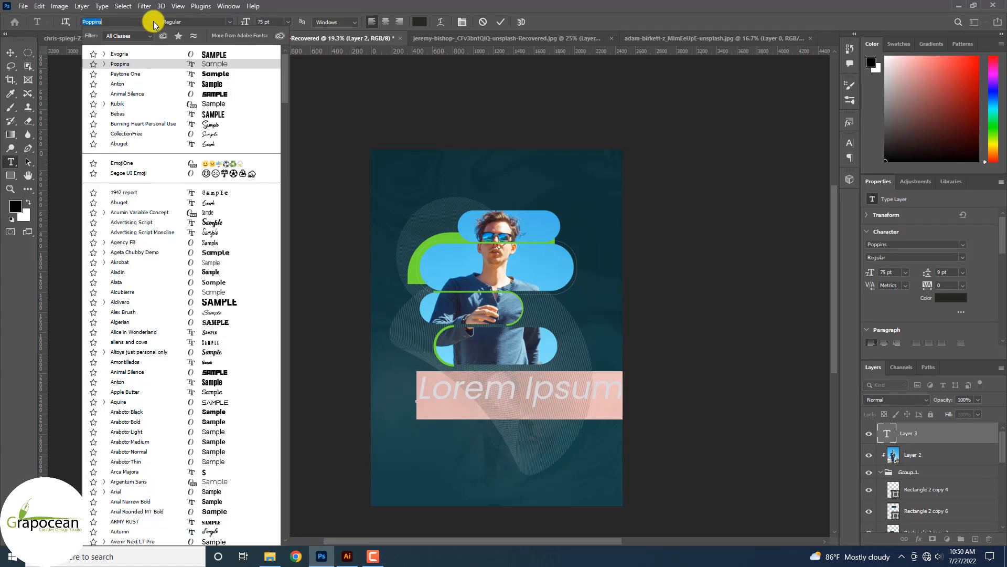
left_click(188, 73)
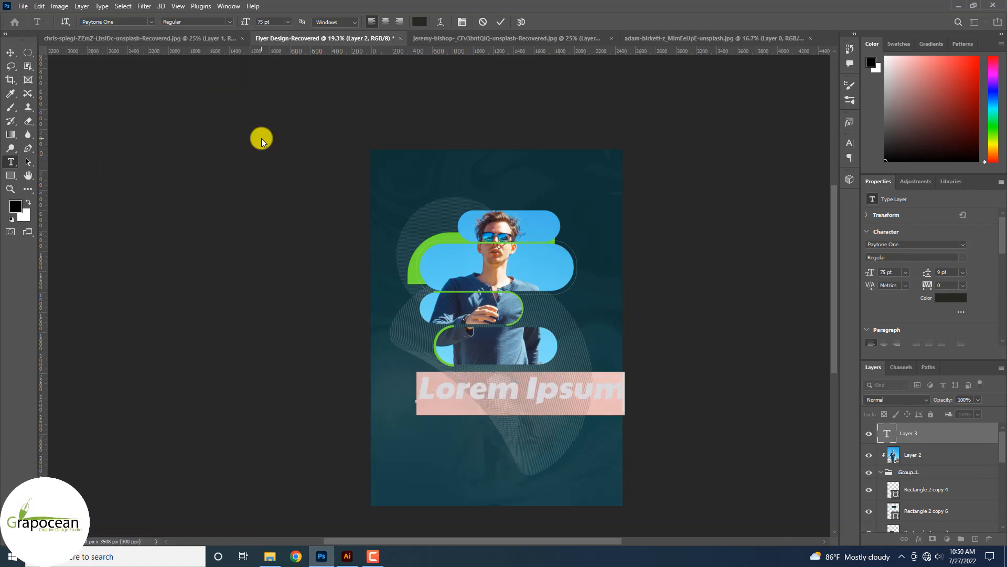
key("BackSpace")
type("Travel")
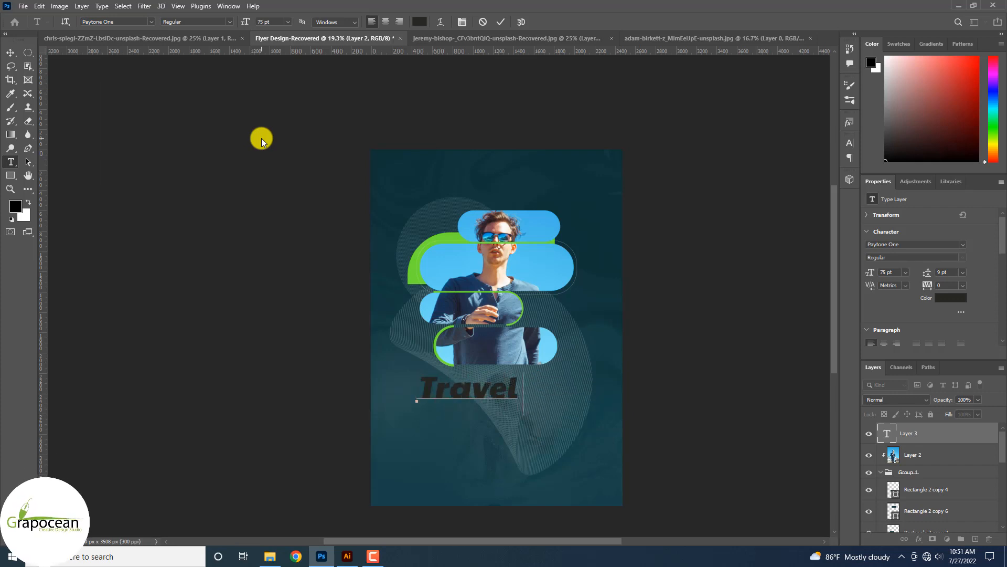
type(" Agenc")
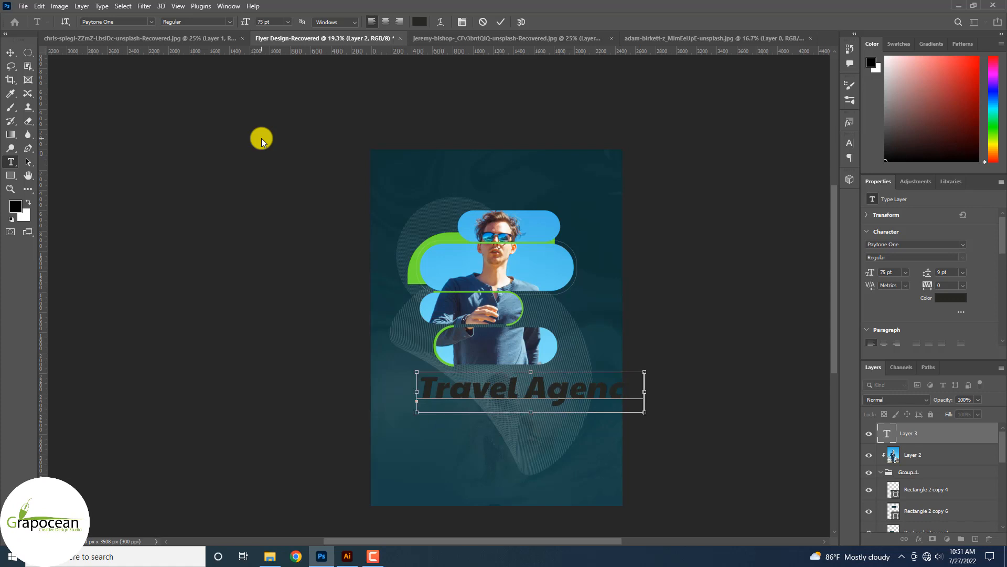
Make the heading All Caps and move it down and to the left.
key("ctrl+a")
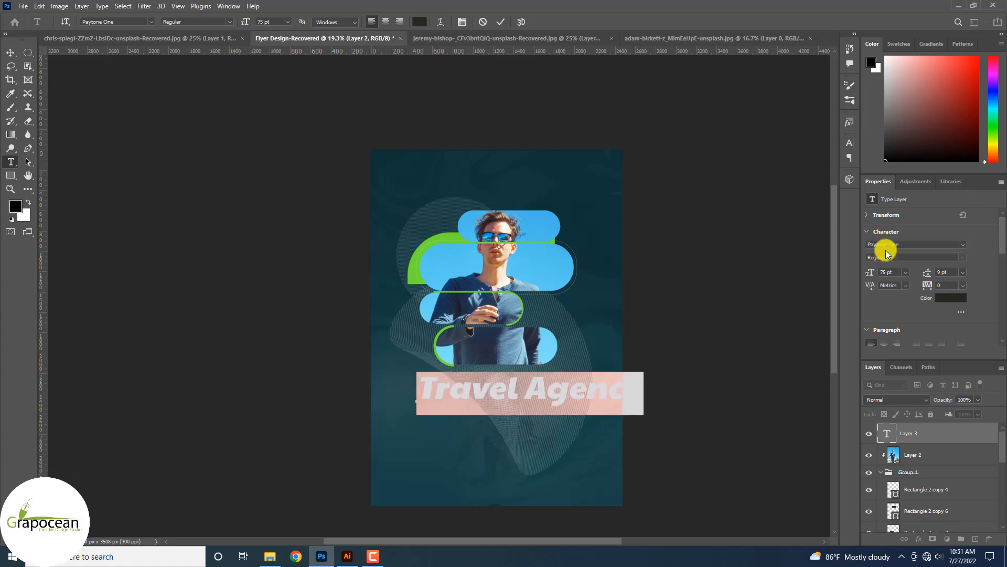
left_click(850, 142)
left_click(763, 215)
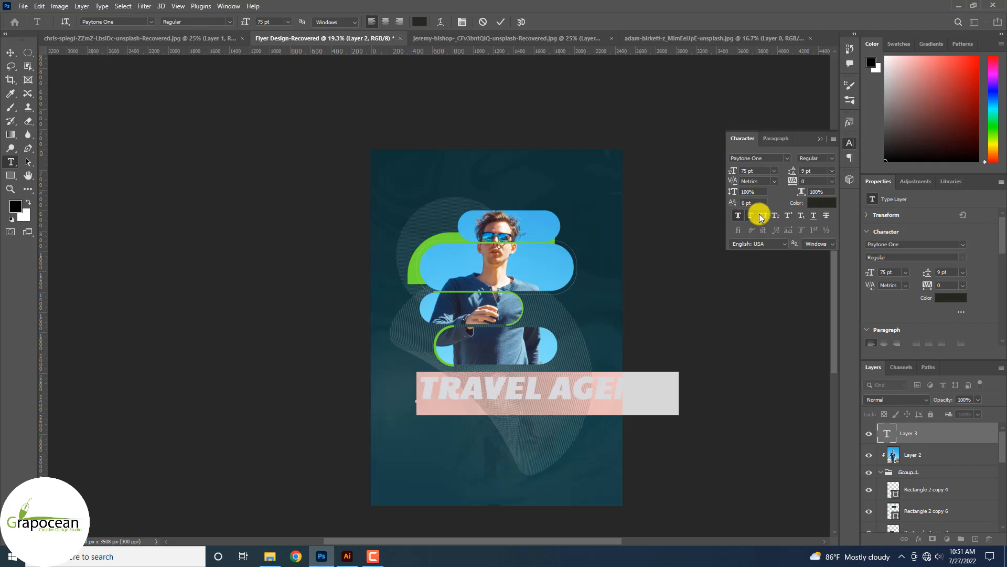
left_click(10, 54)
left_click_drag(498, 378, 492, 403)
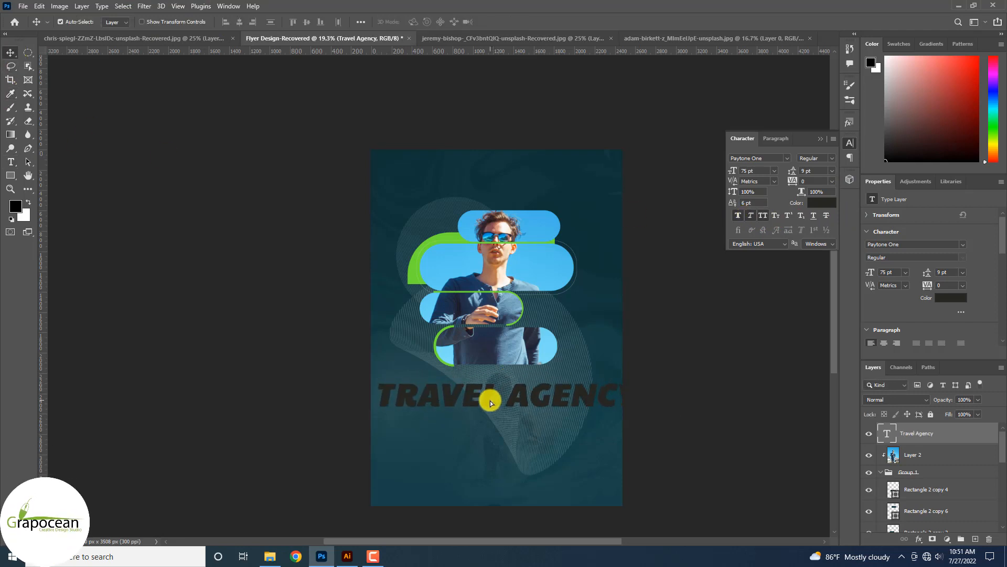
Colour the TRAVEL AGENCY text green (#70e036), sampled from the pill edges.
left_click(10, 162)
double_click(886, 433)
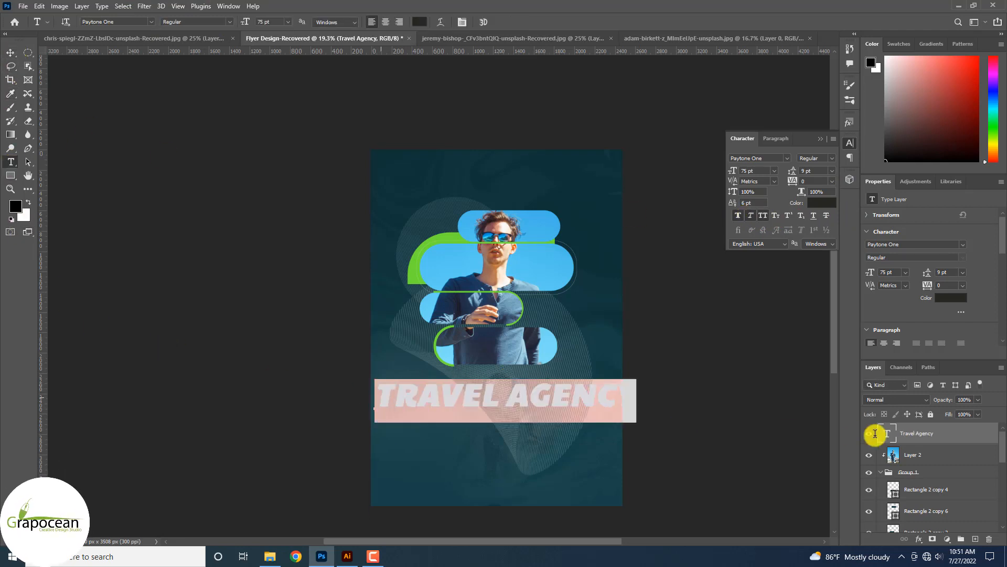
left_click(421, 23)
left_click(371, 238)
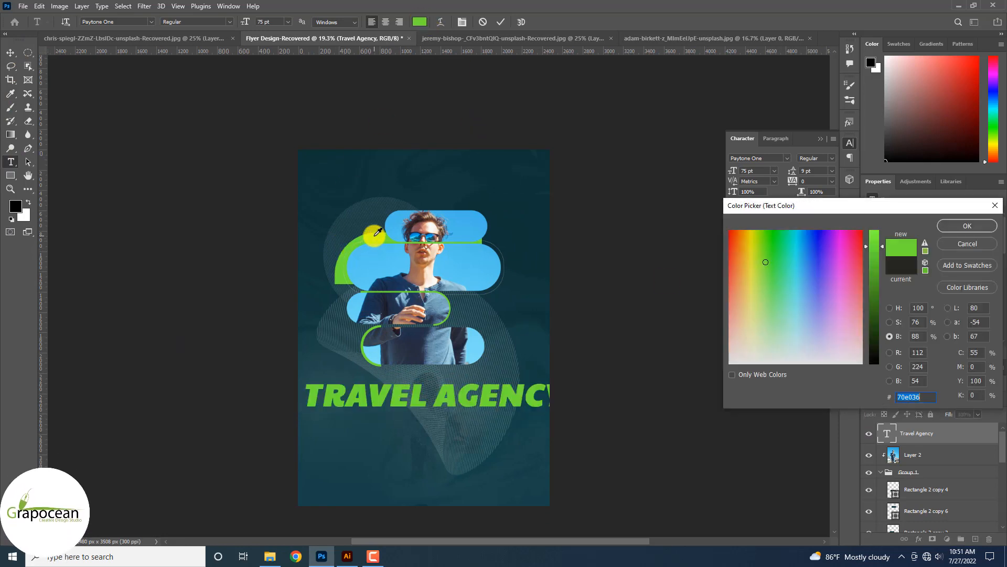
left_click(953, 225)
Raise the heading's leading to 62 pt and centre it horizontally on the flyer.
left_click(451, 412)
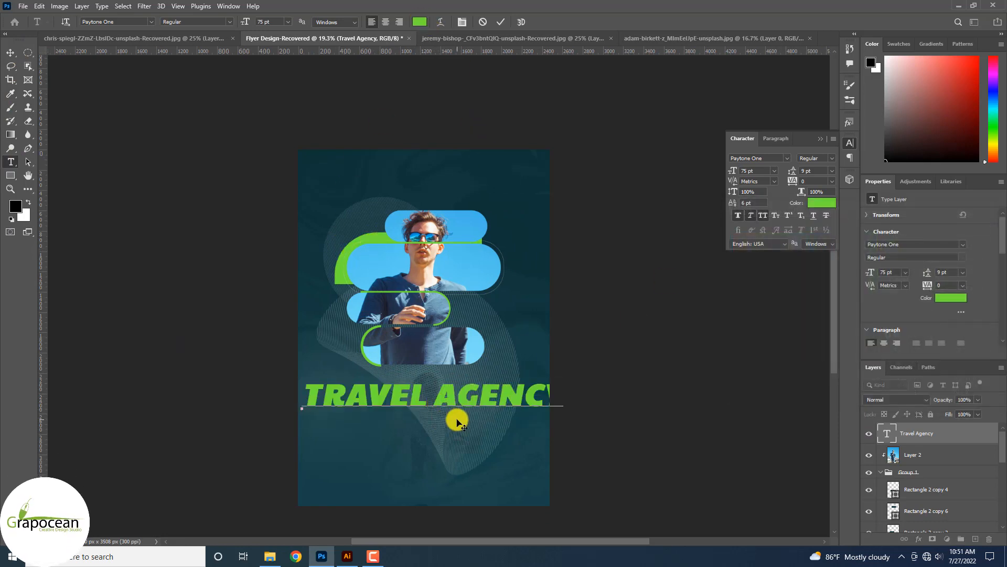
left_click_drag(437, 401, 288, 386)
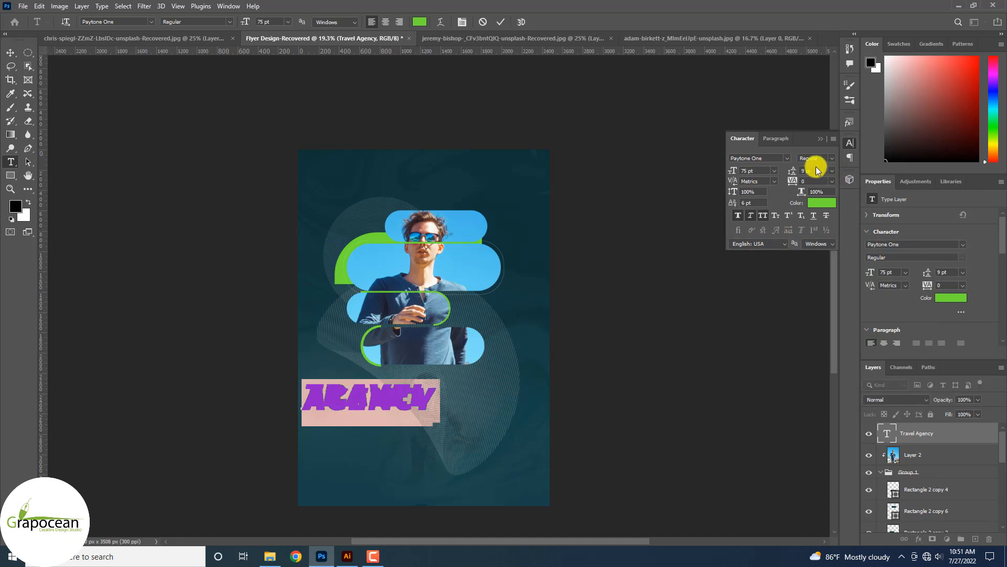
left_click_drag(794, 172, 819, 177)
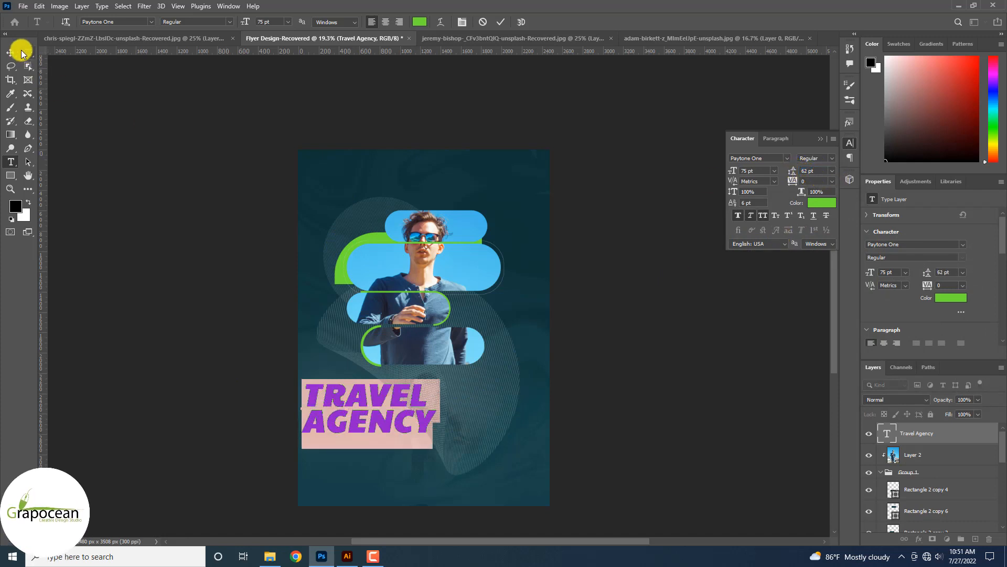
left_click(10, 53)
mouse_move(432, 424)
left_mouse_down()
mouse_move(464, 423)
mouse_move(439, 429)
left_mouse_up()
scroll(464, 430, "up", 4)
left_click(13, 161)
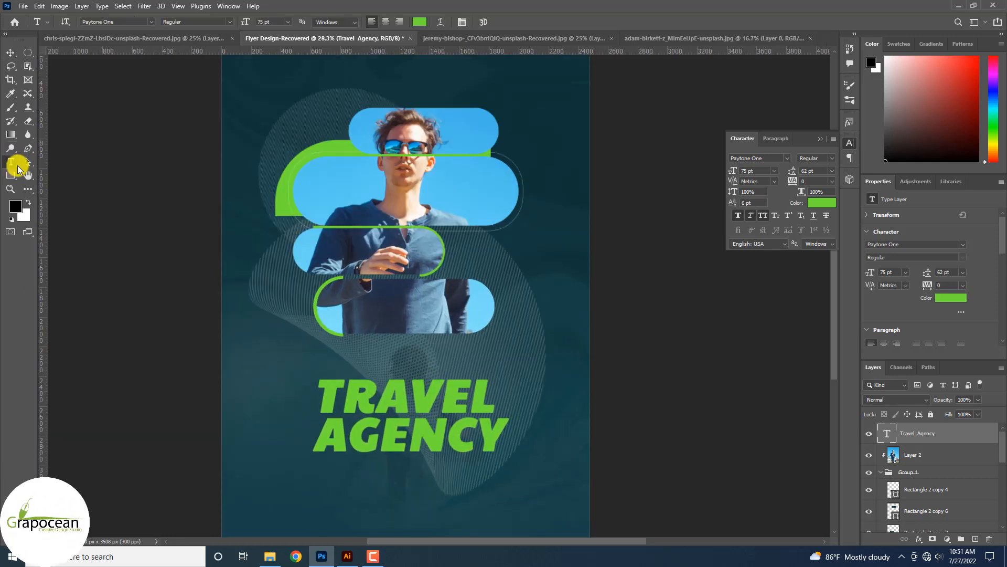
Type the tagline 'WE ARE PROFESSIONAL AND EXPLORAR' in Poppins at 15 pt.
left_click(373, 353)
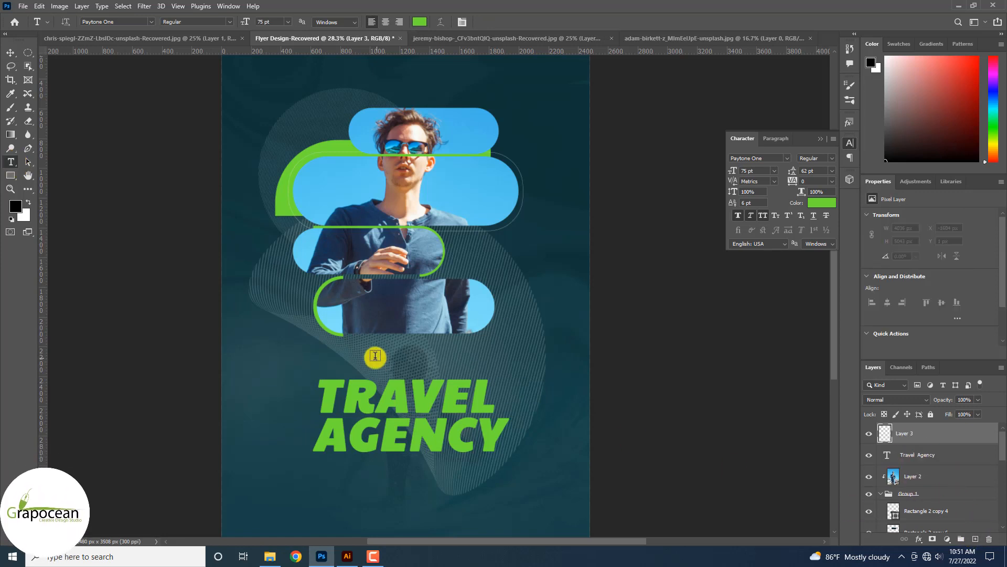
type("WE A")
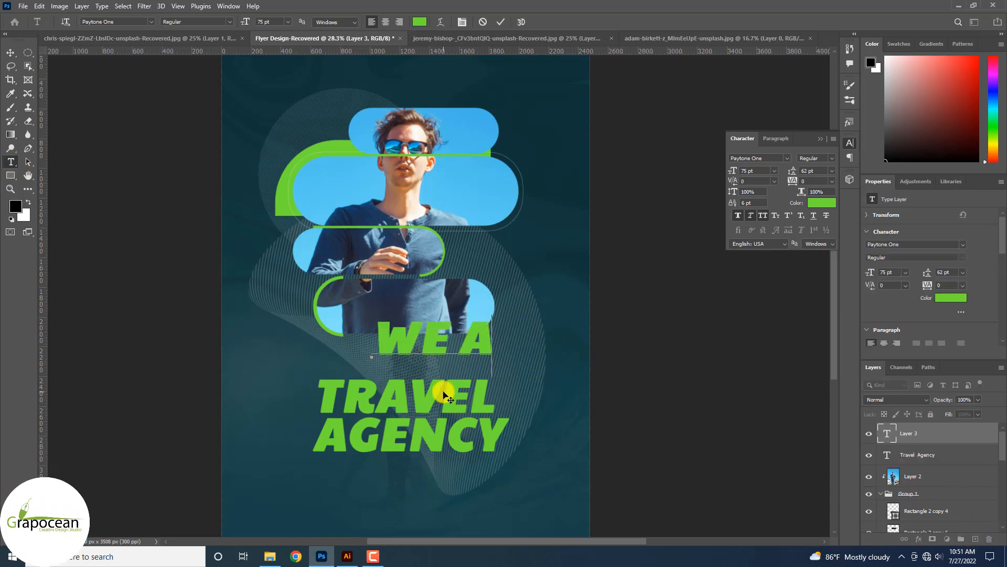
type("RE P")
key("ctrl+a")
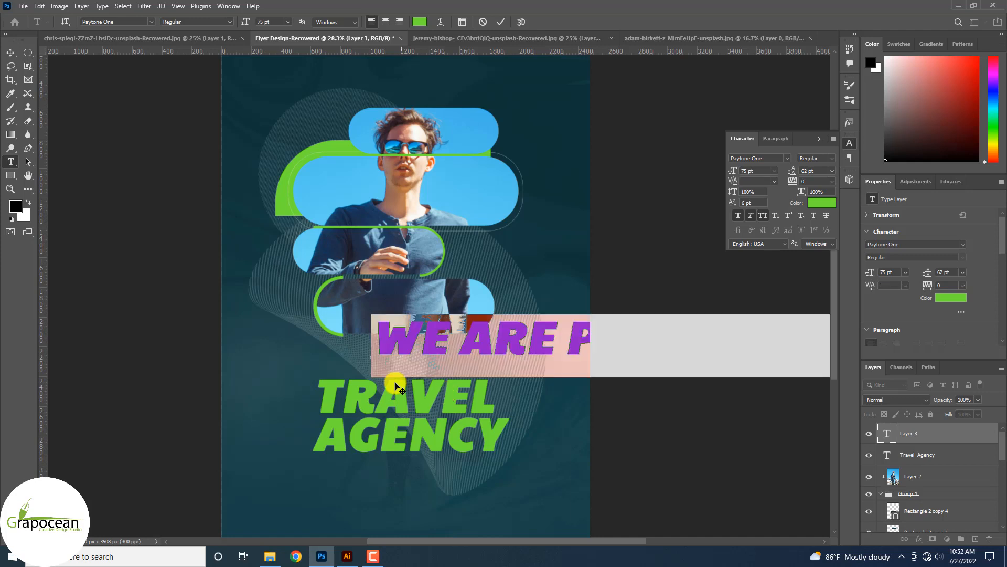
left_click(149, 22)
left_click(220, 74)
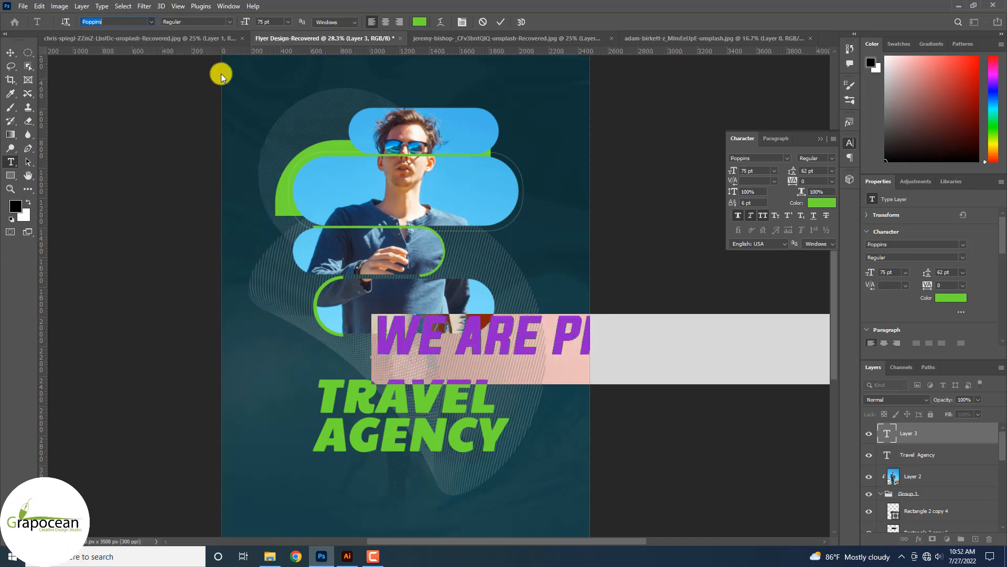
left_click_drag(243, 23, 211, 23)
Colour the tagline light grey (#e0e0e0) and place it just above the heading.
left_click(427, 23)
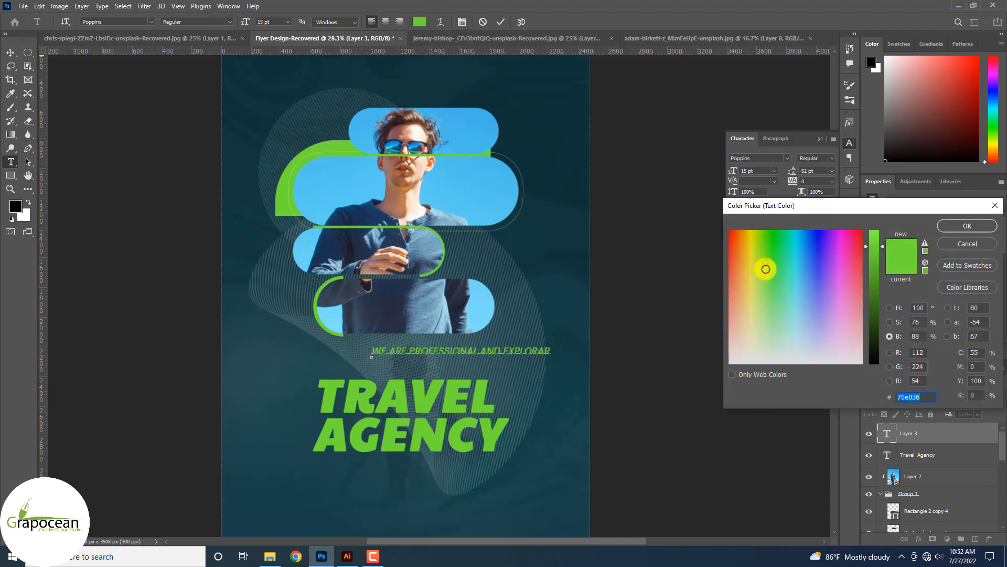
left_click_drag(805, 310, 677, 400)
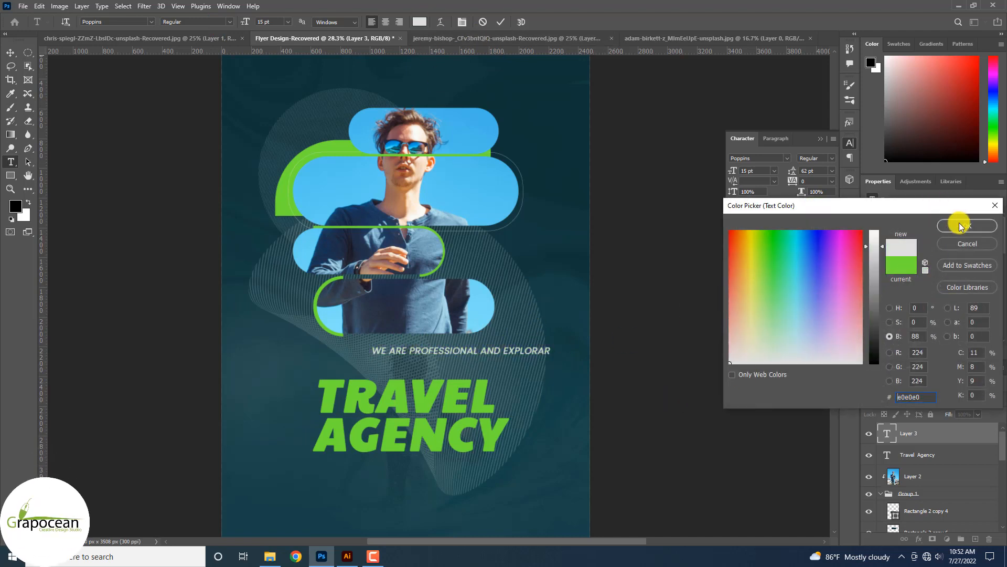
left_click(961, 226)
left_click(10, 53)
left_click_drag(482, 349, 450, 368)
Shift the line-pattern layer up and right, then select the TRAVEL AGENCY layer.
scroll(557, 291, "down", 5)
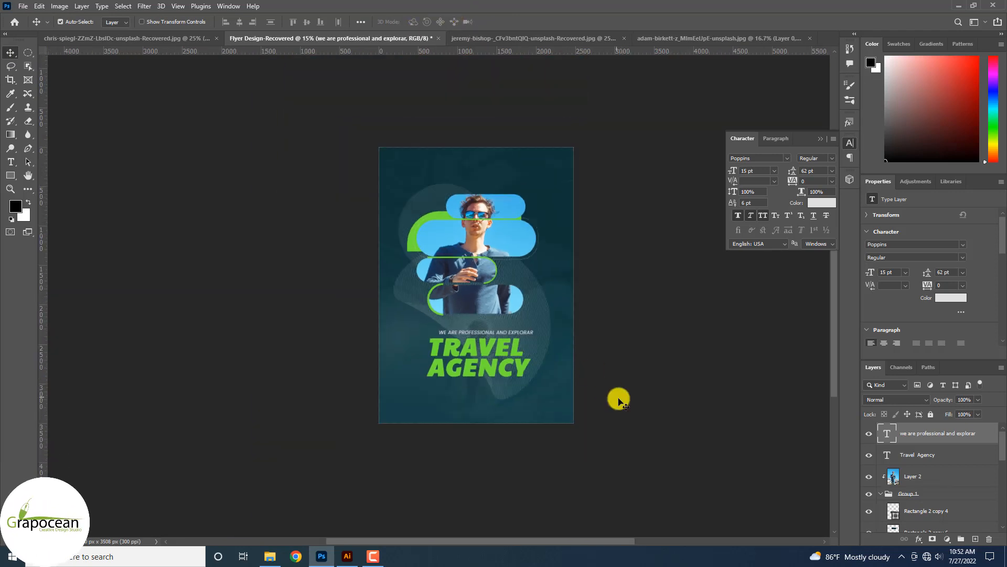
scroll(546, 367, "up", 4)
left_click_drag(533, 285, 512, 216)
scroll(415, 215, "down", 3)
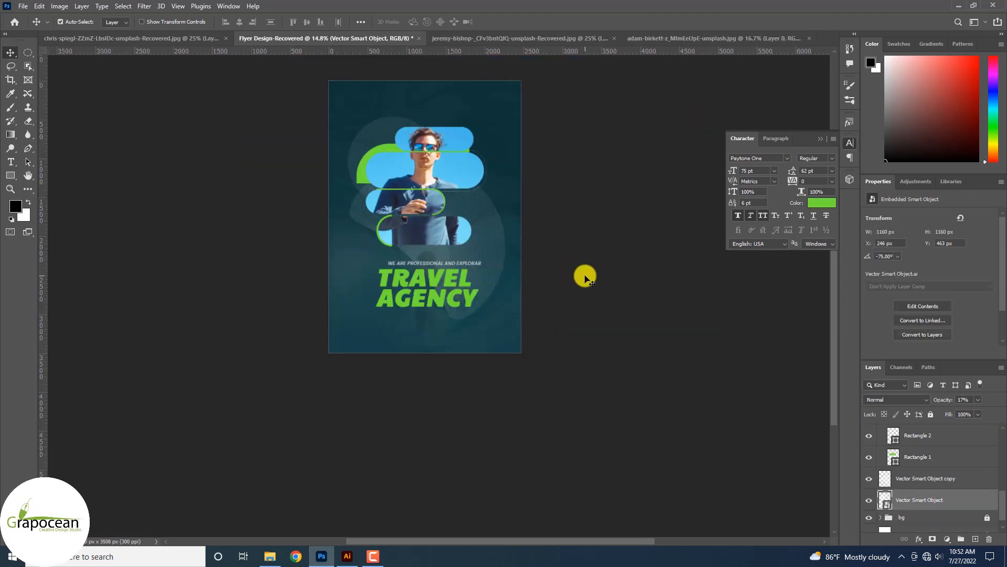
left_click(585, 274)
scroll(443, 297, "up", 4)
left_click(495, 329)
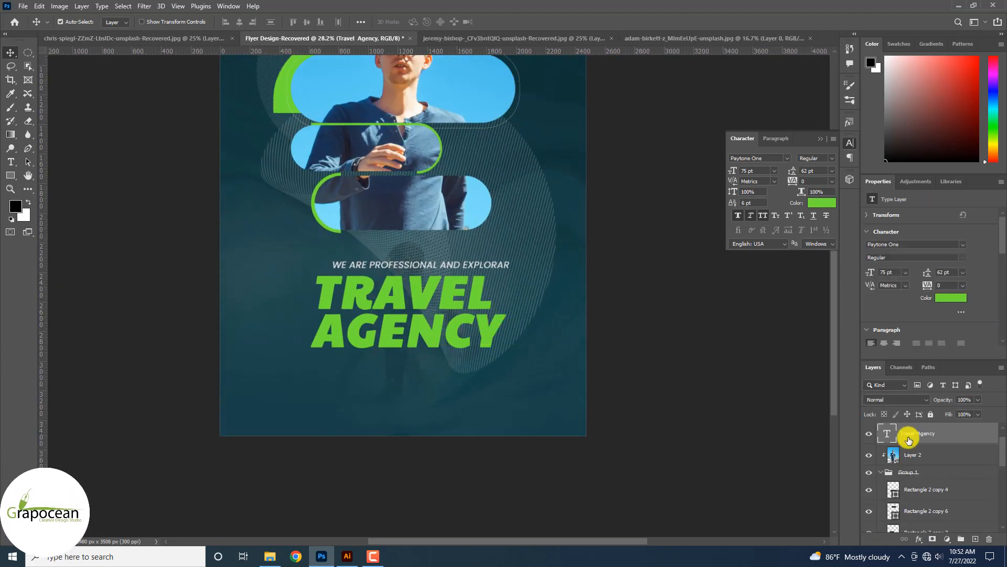
right_click(906, 434)
Apply a Smooth Inner Bevel & Emboss with 150 px size to the TRAVEL AGENCY heading.
left_click(846, 66)
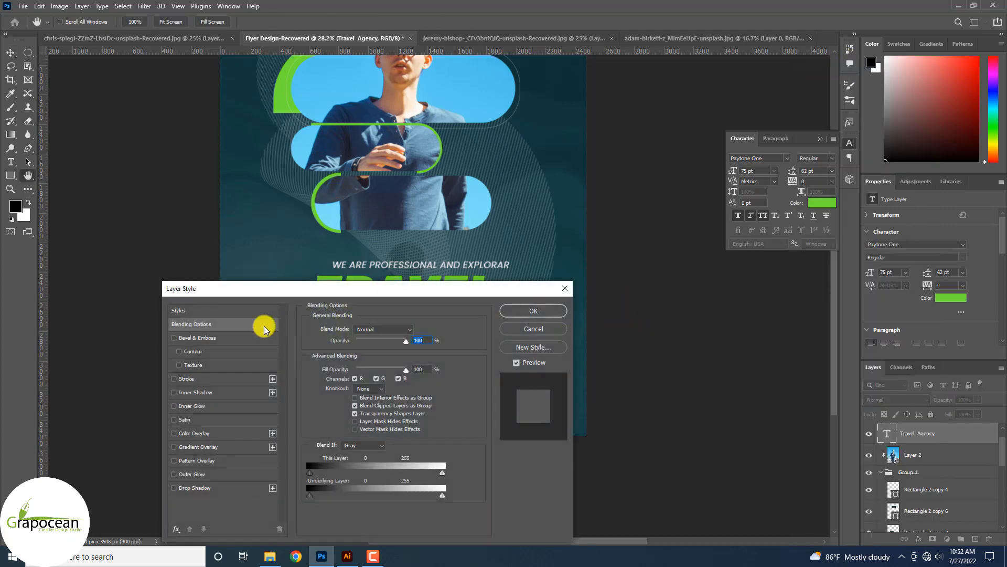
left_click(194, 336)
left_click_drag(414, 290, 807, 248)
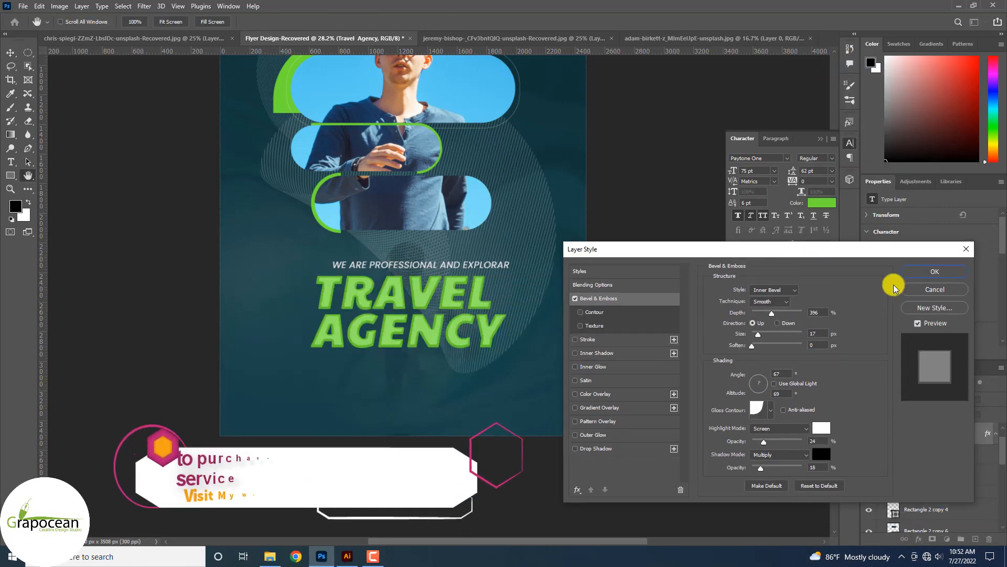
mouse_move(772, 313)
left_mouse_down()
mouse_move(801, 315)
mouse_move(771, 314)
mouse_move(792, 335)
mouse_move(757, 315)
mouse_move(772, 319)
left_mouse_up()
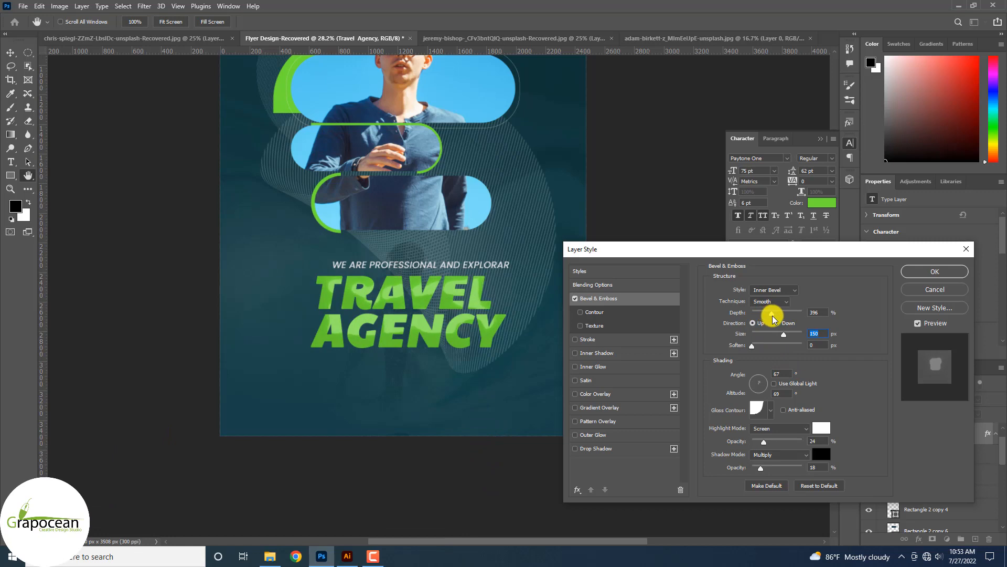
left_click(934, 271)
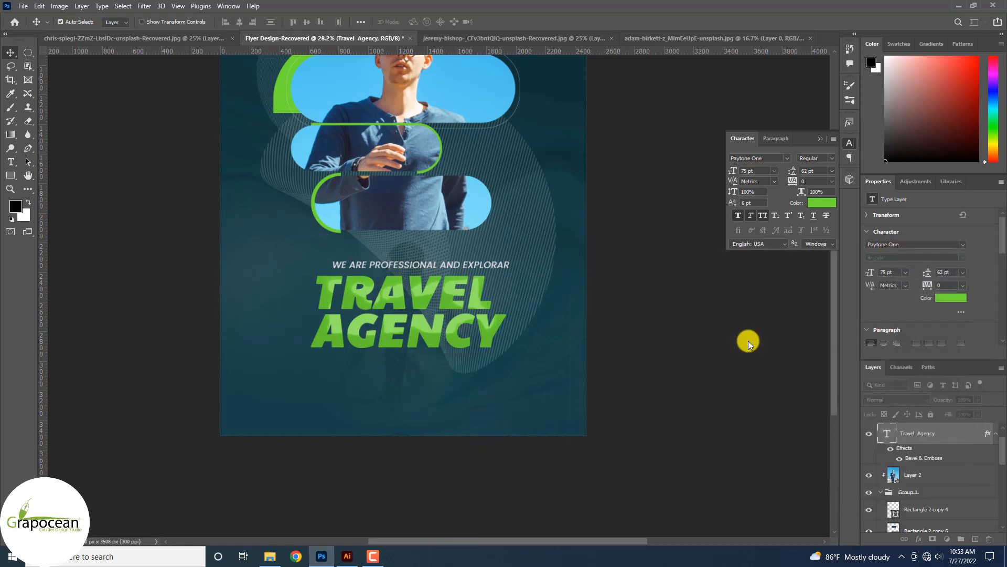
scroll(497, 382, "up", 3)
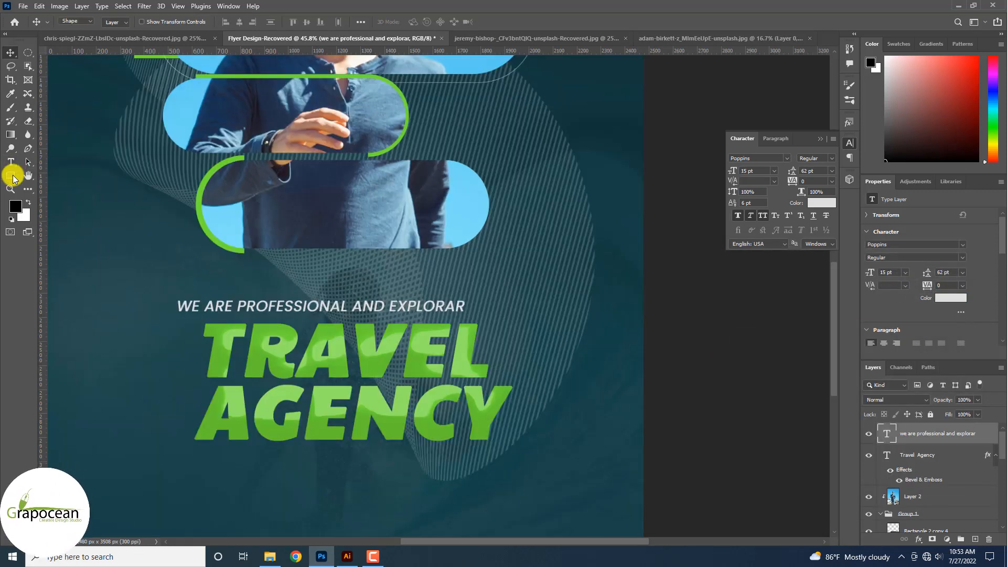
Draw a long thin ellipse across TRAVEL with white fill and no stroke.
left_click(10, 175)
left_click(59, 185)
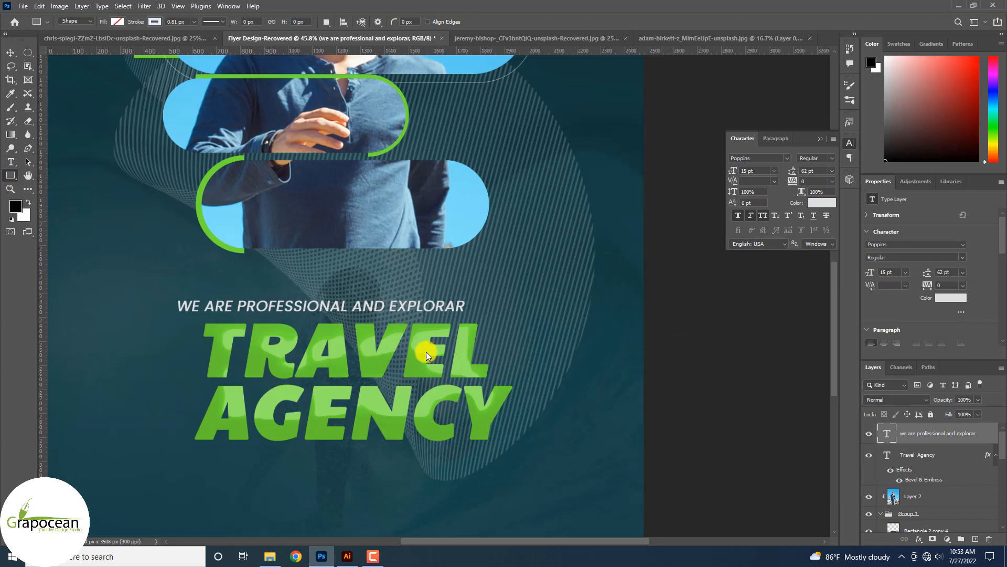
left_click(975, 539)
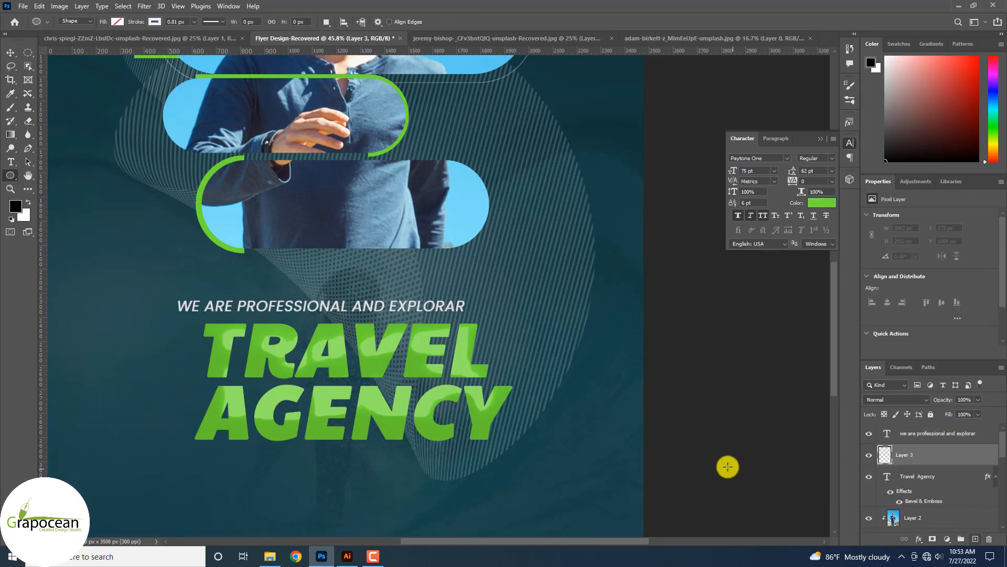
scroll(556, 375, "up", 2)
left_click_drag(362, 329, 571, 331)
left_click(116, 22)
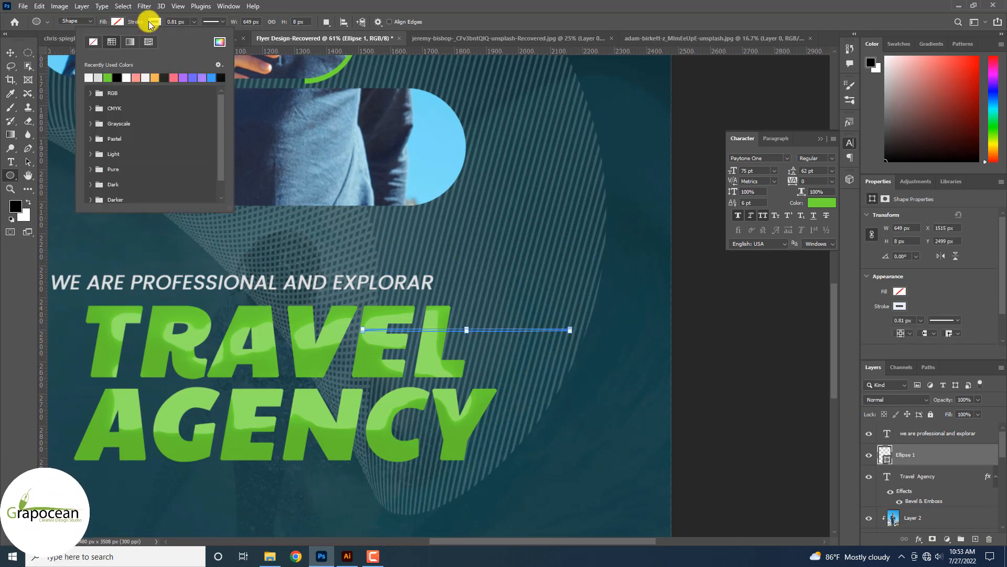
left_click(119, 22)
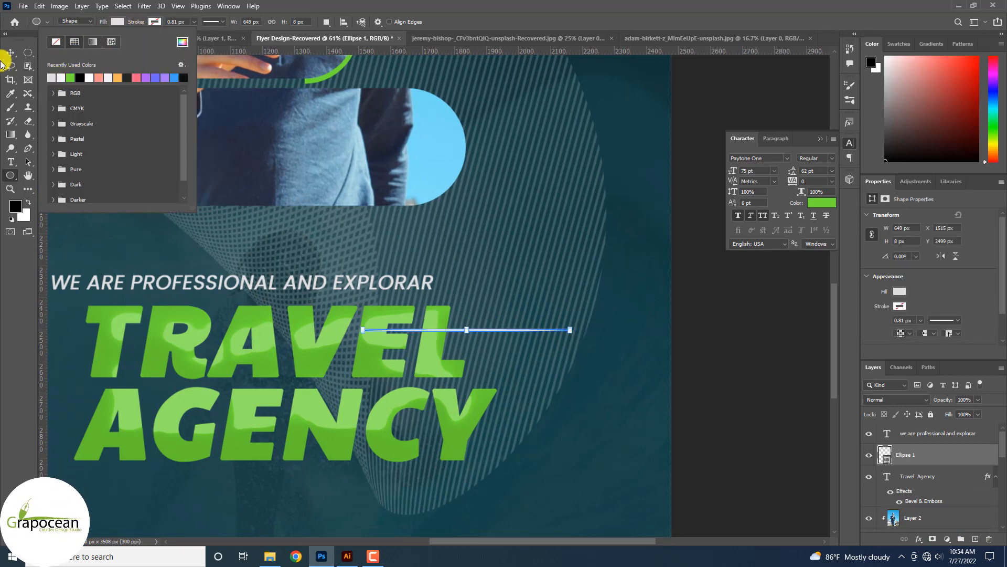
Alt-drag copies of the ellipse downward to stack seven streaks (Ellipse 1 to copy 6).
left_click(9, 53)
scroll(468, 336, "up", 4)
left_click_drag(468, 323, 489, 404)
scroll(940, 503, "down", 2)
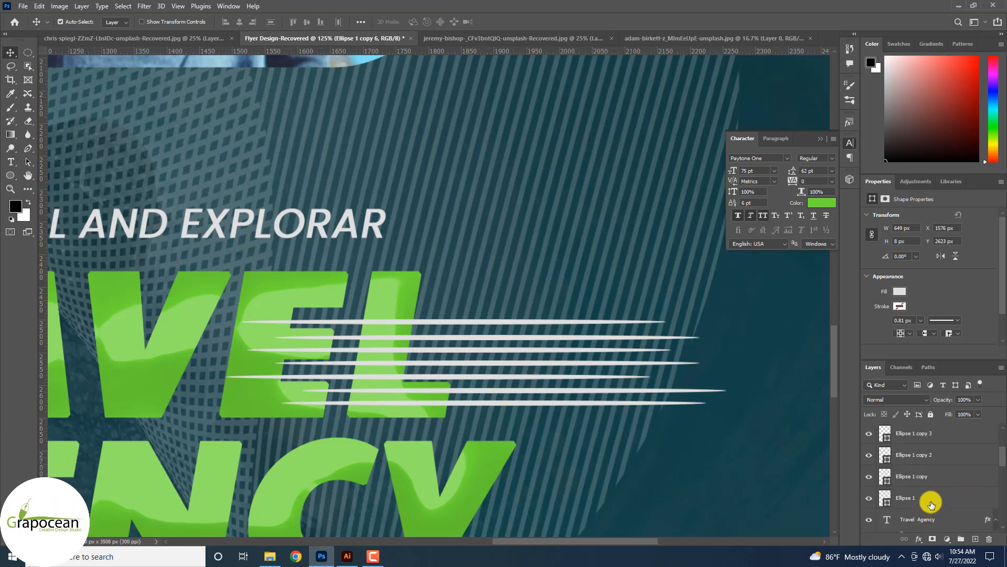
Group the ellipse layers and move a duplicate of the group down over AGENCY.
left_click(931, 502, "shift")
key("ctrl+g")
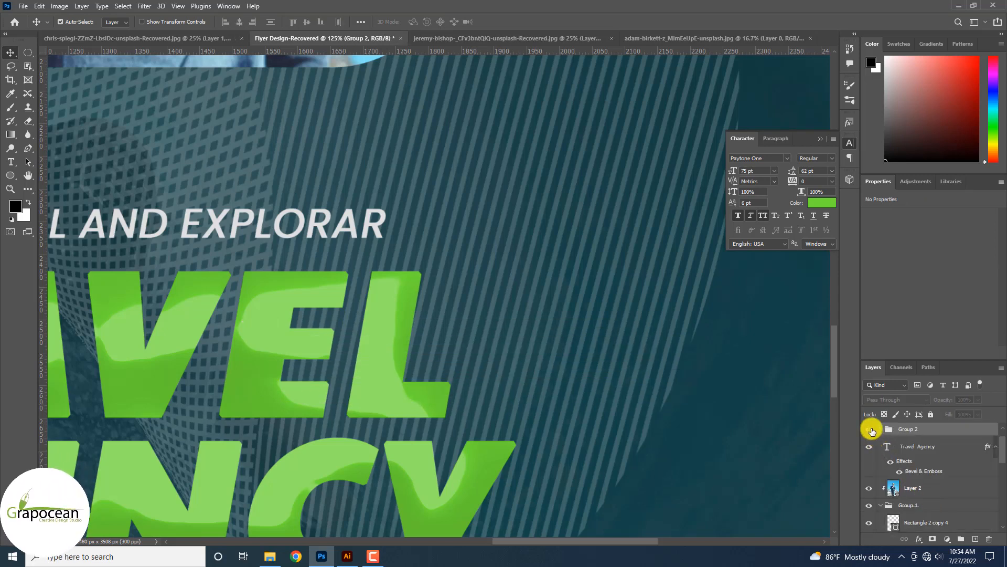
left_click_drag(976, 496, 975, 539)
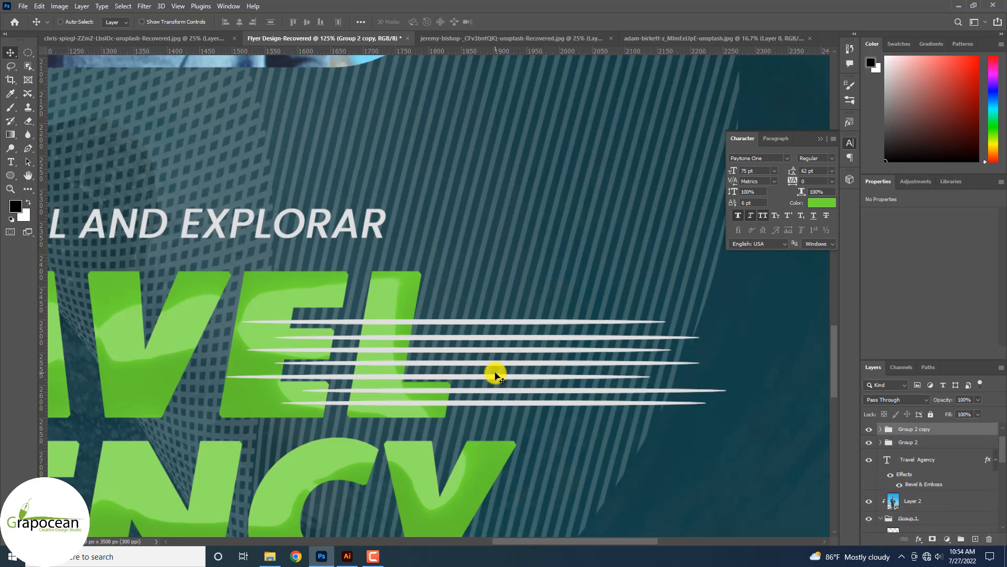
key("ctrl+t")
left_click_drag(479, 337, 480, 312)
left_click_drag(480, 299, 486, 425)
left_click(519, 24)
scroll(495, 329, "down", 3)
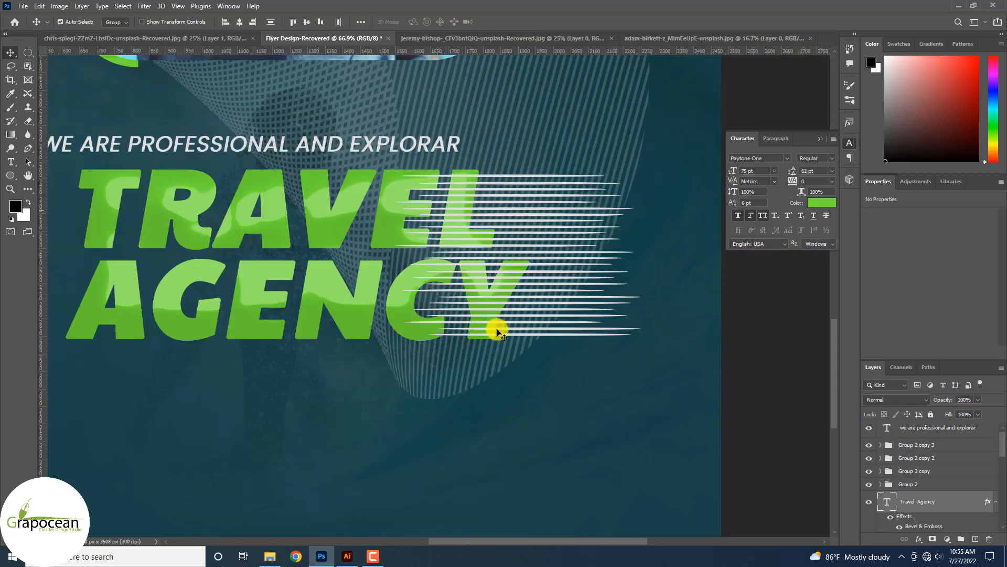
Rasterize the TRAVEL AGENCY text and convert all line groups into one smart object.
right_click(944, 500)
left_click(902, 193)
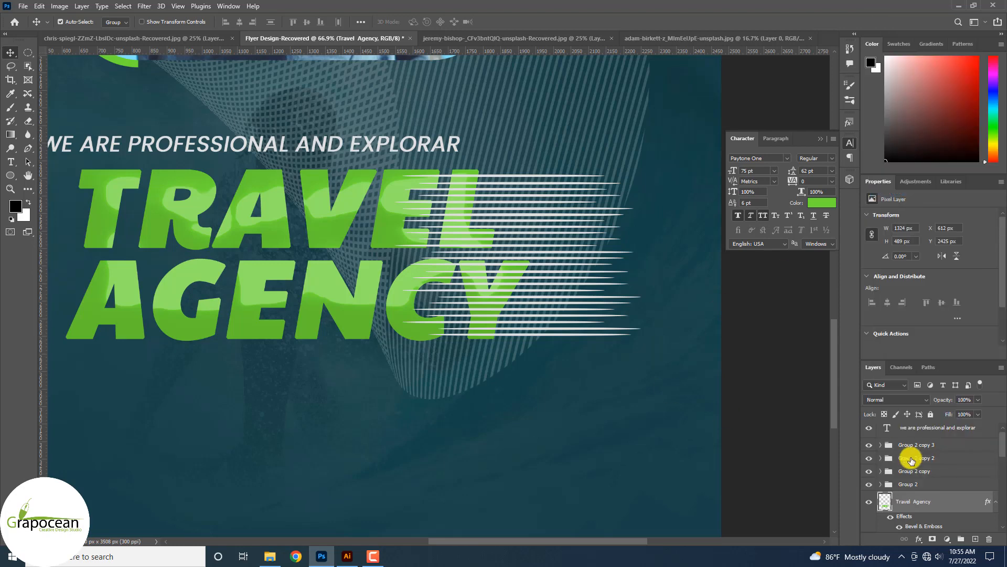
left_click(909, 493)
left_click(912, 450, "shift")
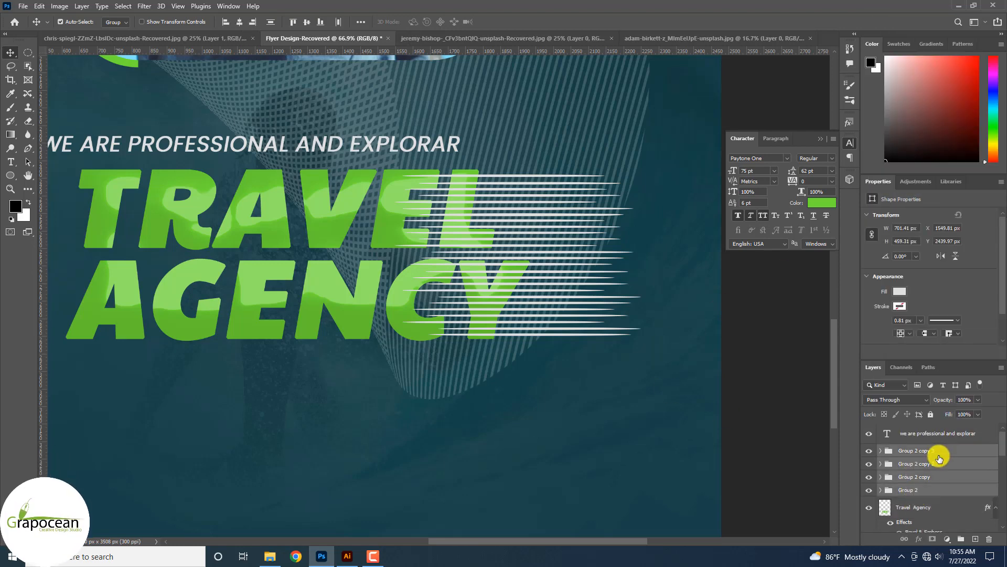
right_click(940, 452)
right_click(944, 467)
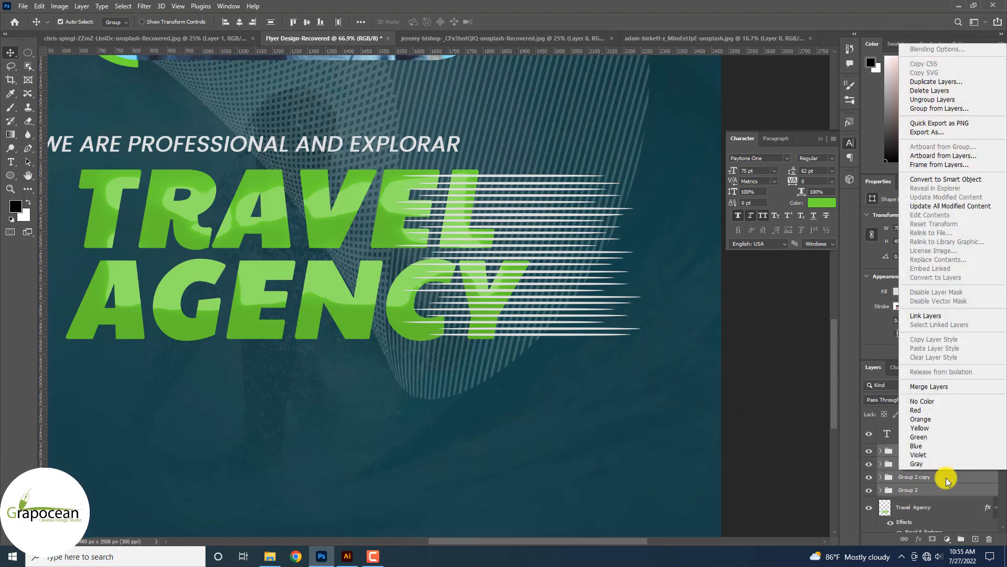
left_click(947, 180)
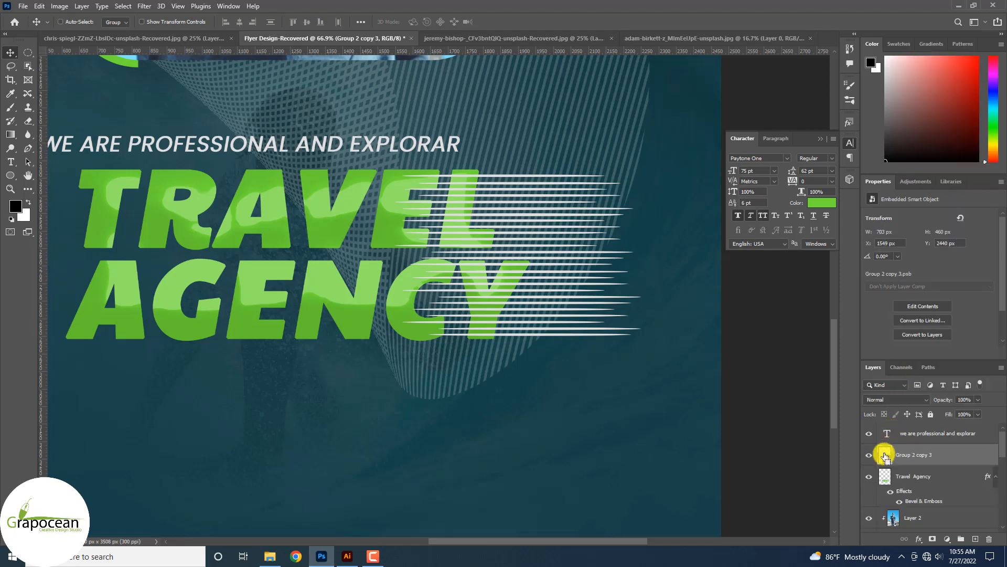
Add a layer mask to the heading that cuts out the speed-line shapes.
left_click(885, 457, "ctrl")
left_click(887, 477)
left_click(930, 539)
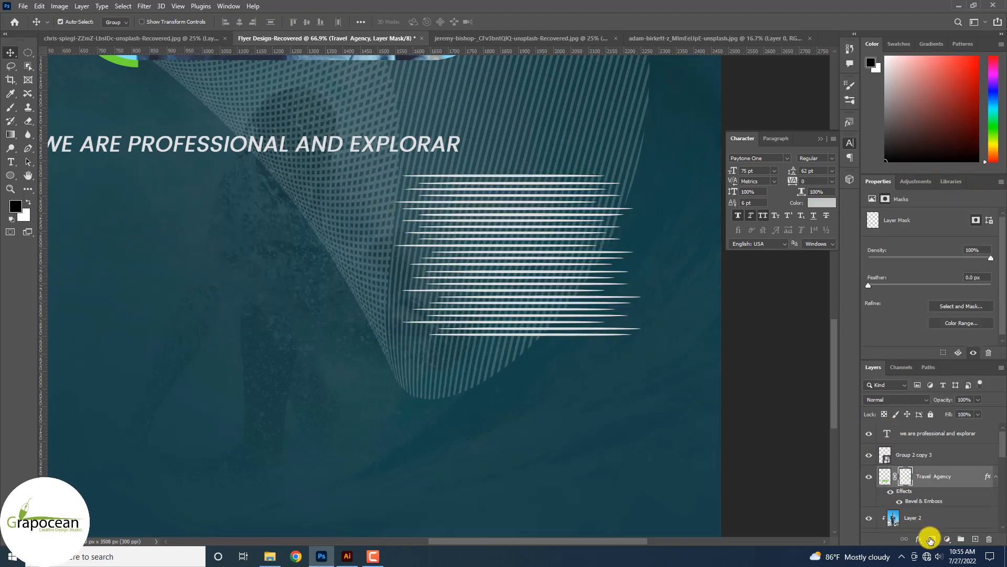
key("ctrl+z")
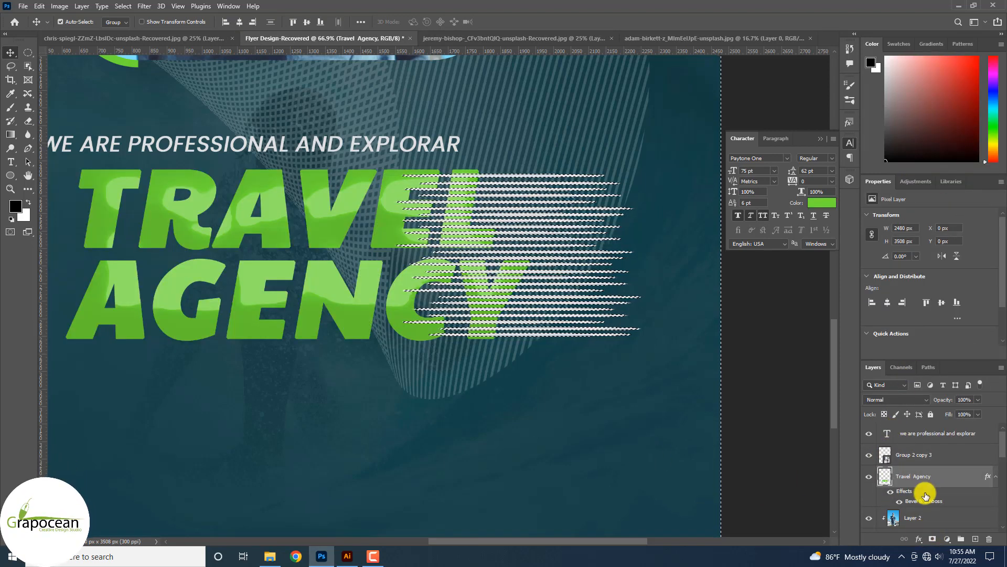
left_click(930, 540)
left_click(869, 455)
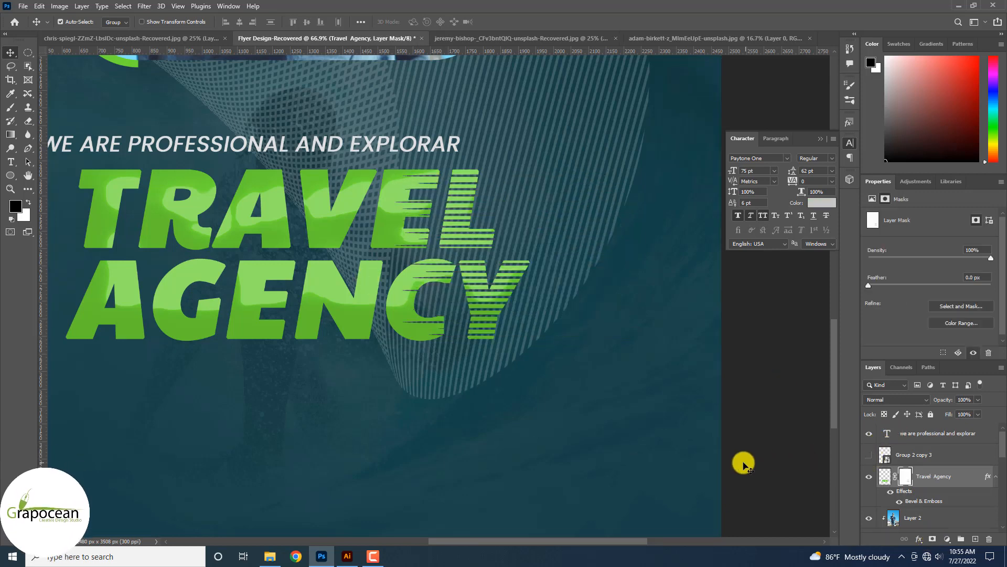
scroll(708, 451, "down", 3)
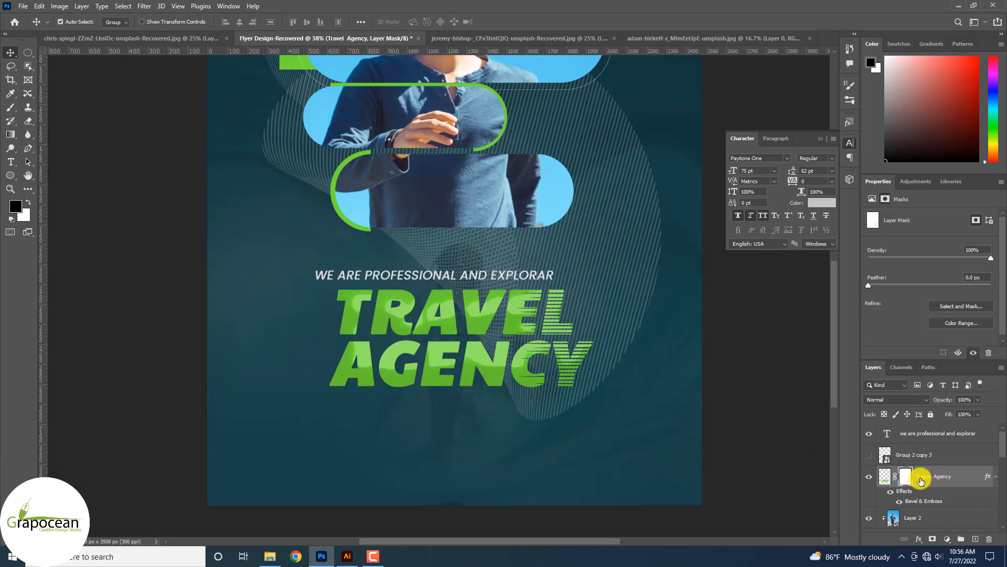
left_click(869, 455)
scroll(598, 344, "up", 5)
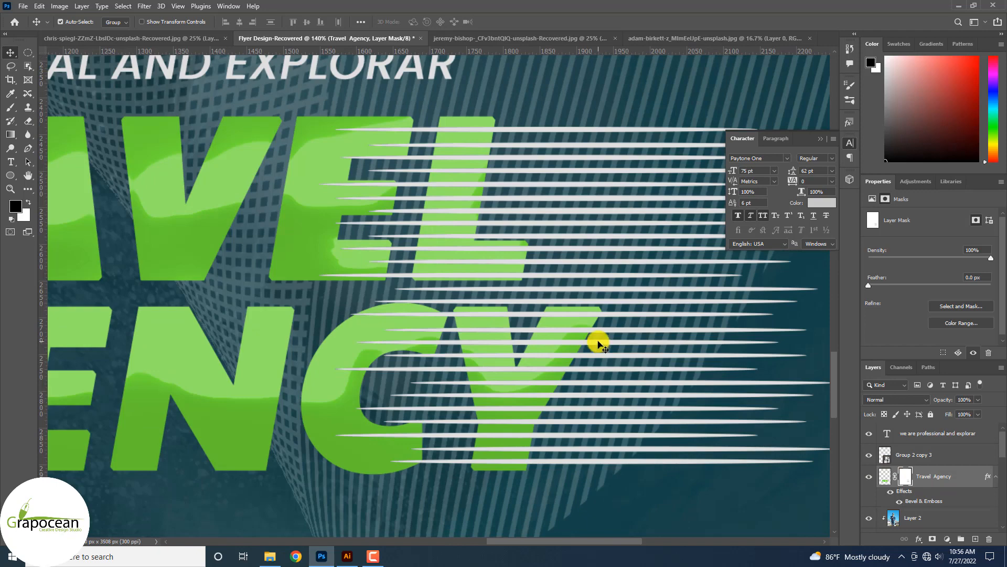
Shift the white speed lines further to the right.
left_click_drag(598, 344, 735, 344)
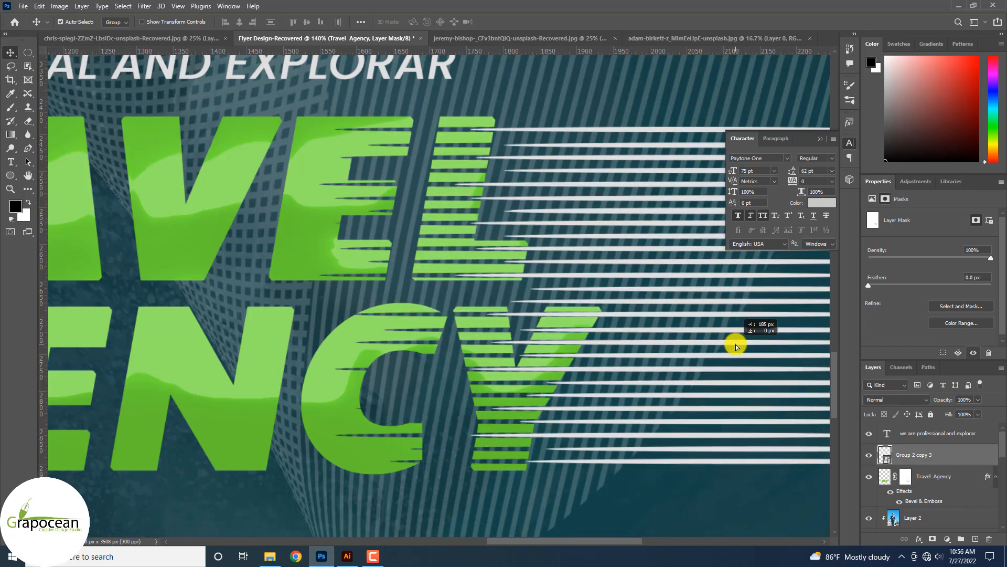
scroll(618, 357, "down", 3)
scroll(603, 333, "up", 3)
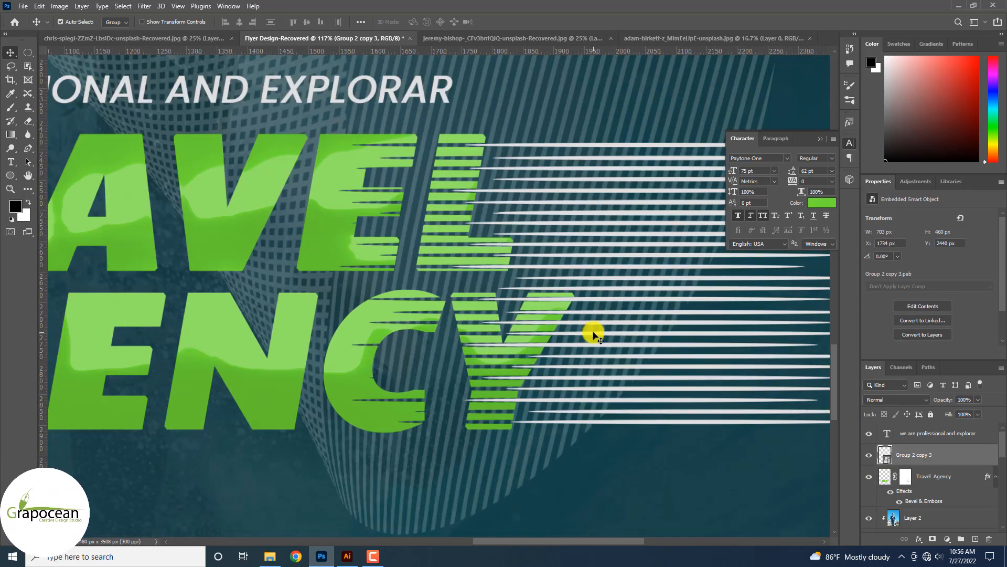
left_click_drag(594, 336, 565, 335)
scroll(571, 362, "down", 3)
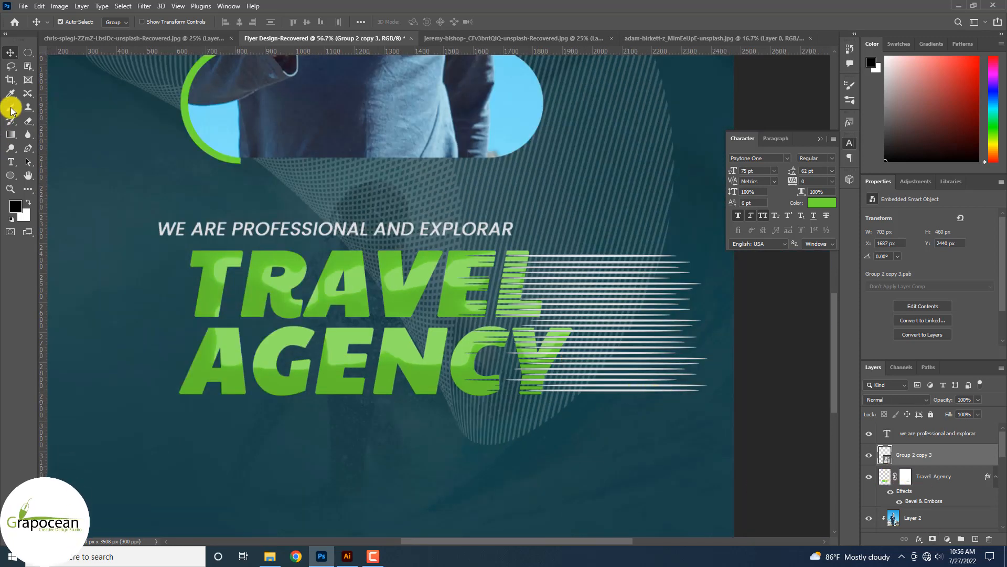
Mask the speed lines, painting away the parts that extend past the heading.
left_click(934, 539)
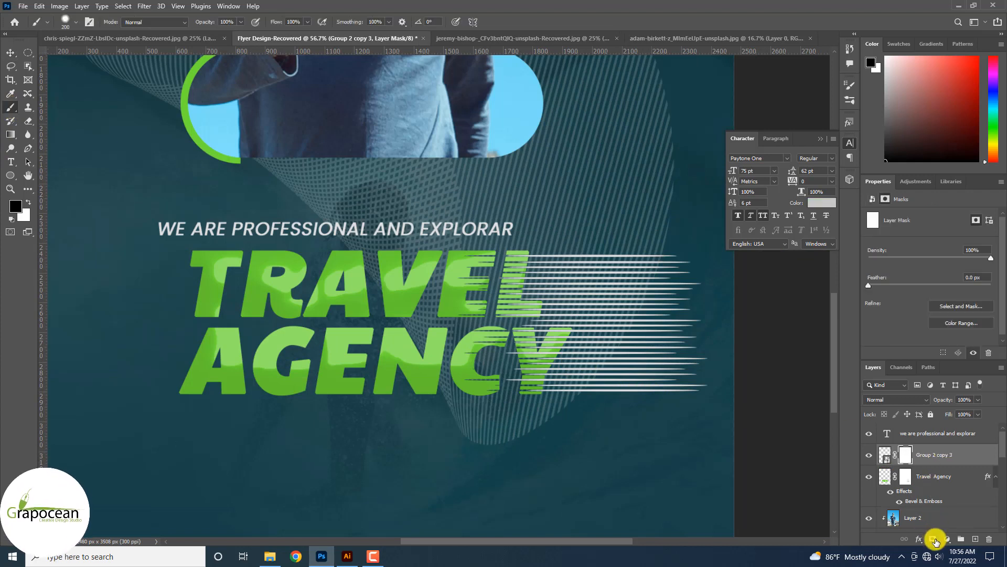
left_click_drag(655, 405, 656, 485)
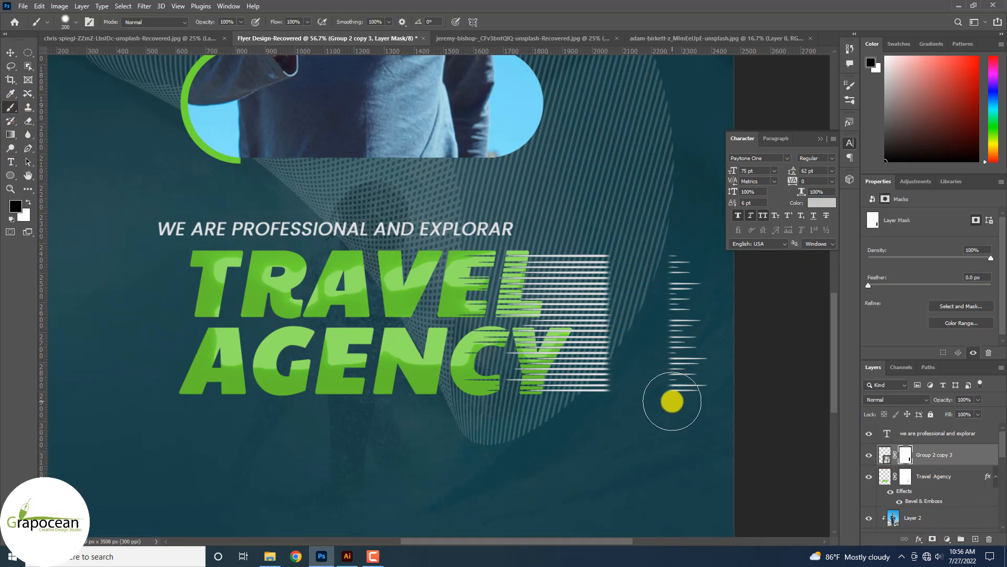
key("ctrl+z")
key("bracketright")
key("bracketright")
key("bracketright")
key("bracketright")
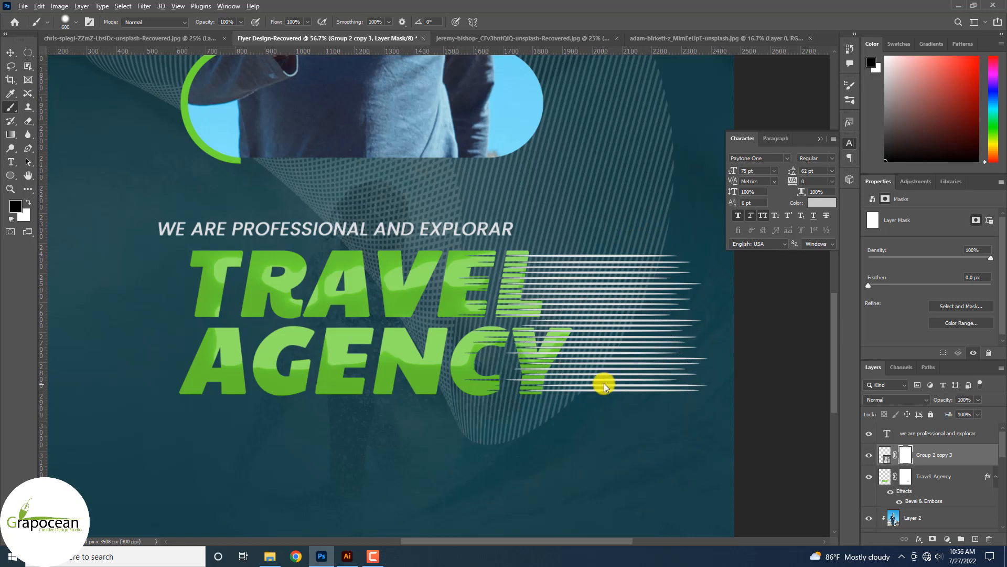
mouse_move(604, 385)
left_mouse_down()
mouse_move(611, 179)
mouse_move(609, 546)
left_mouse_up()
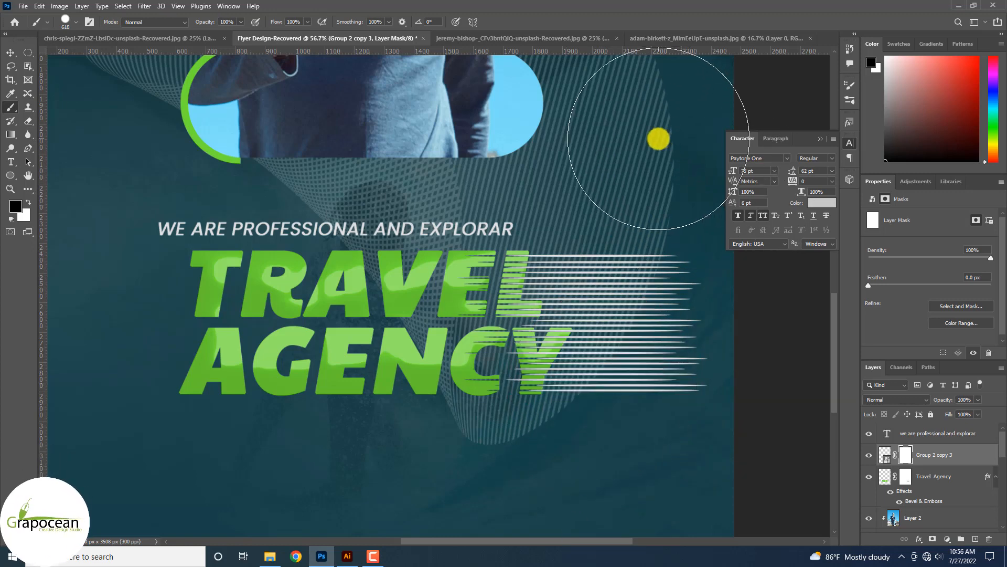
scroll(708, 445, "down", 3)
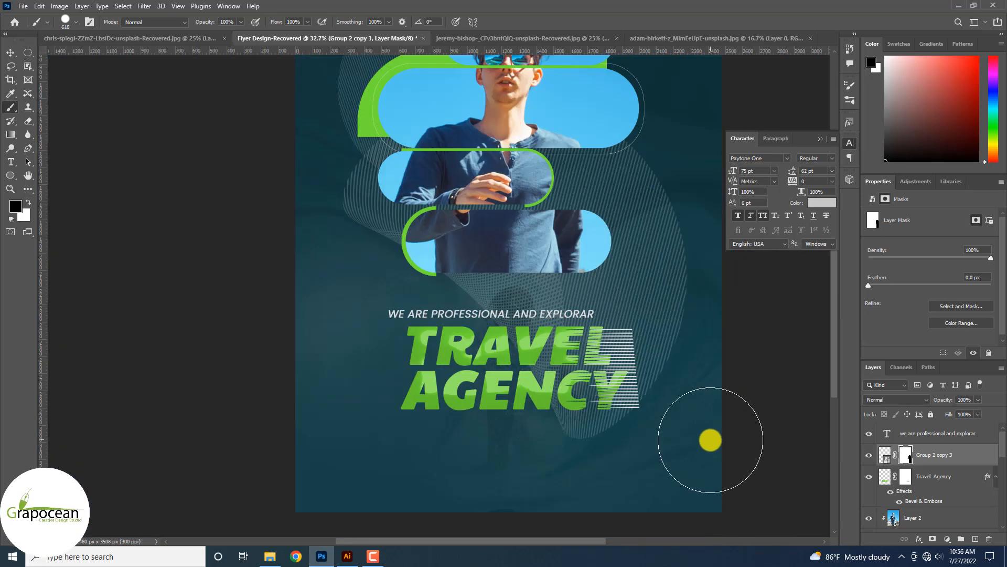
left_click_drag(692, 246, 700, 508)
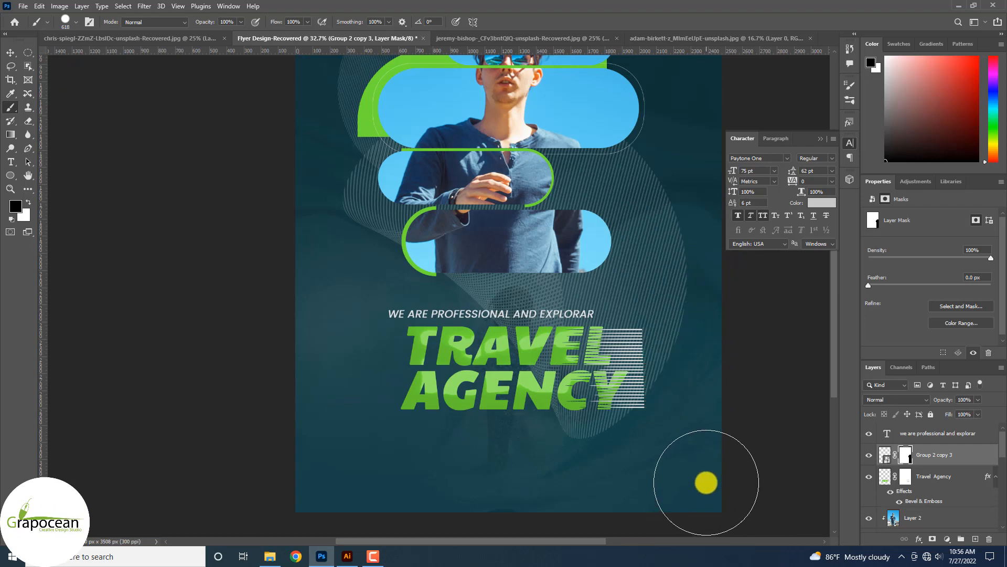
key("v")
scroll(633, 475, "up", 3)
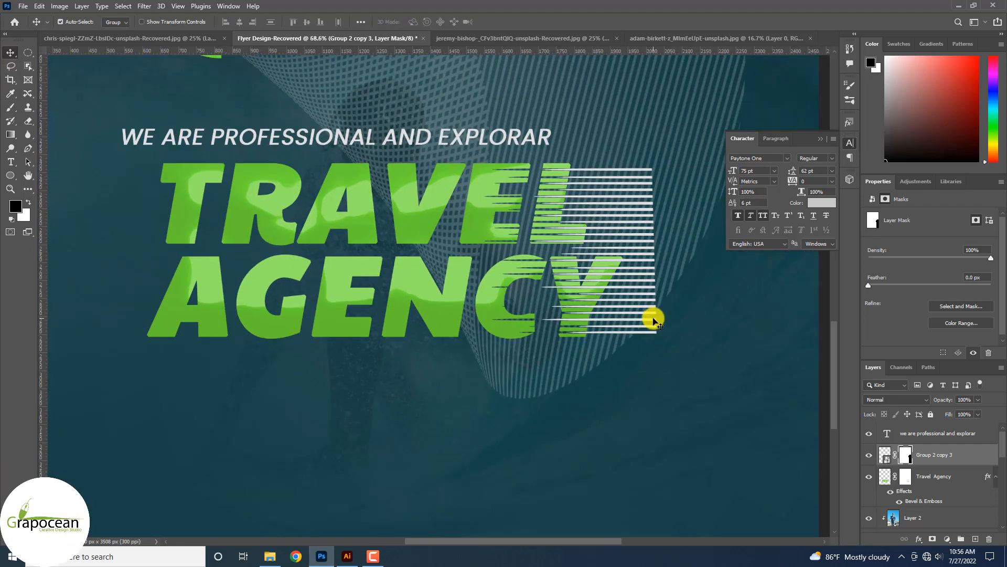
Flip the speed-line layer 180° and reposition it so streaks trail right of the Y.
key("ctrl+t")
left_click_drag(816, 337, 600, 189)
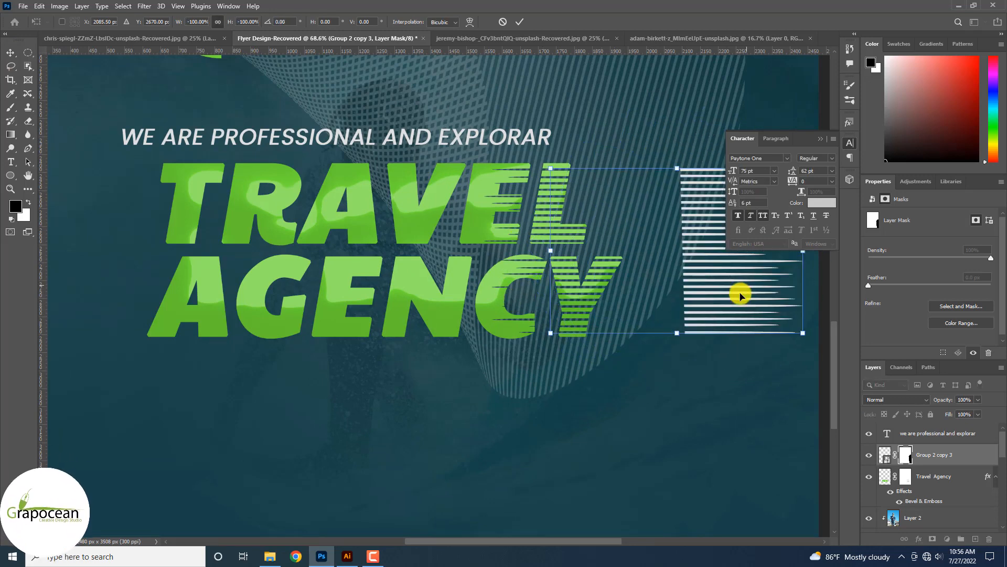
left_click_drag(740, 295, 614, 306)
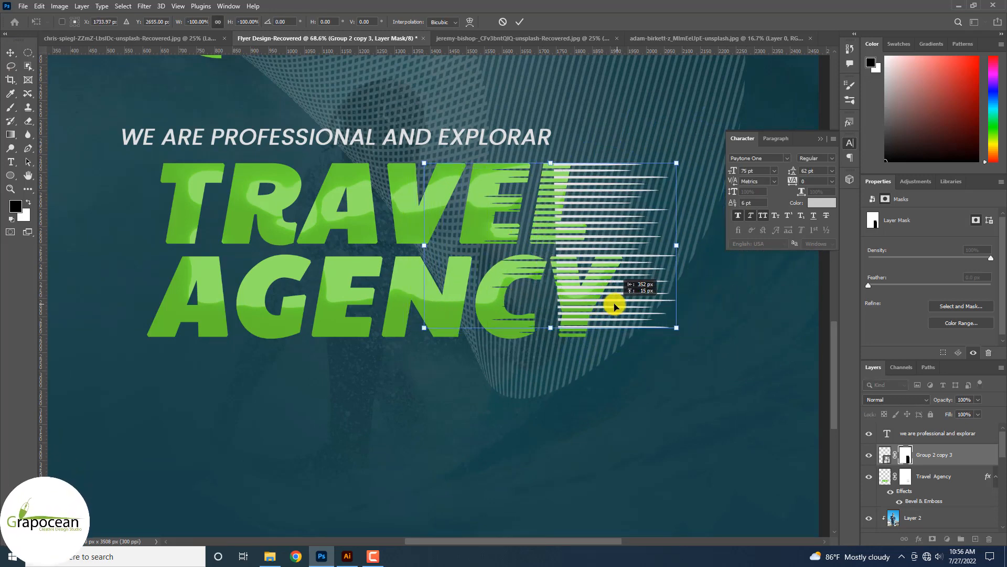
left_click(523, 22)
scroll(640, 420, "down", 5)
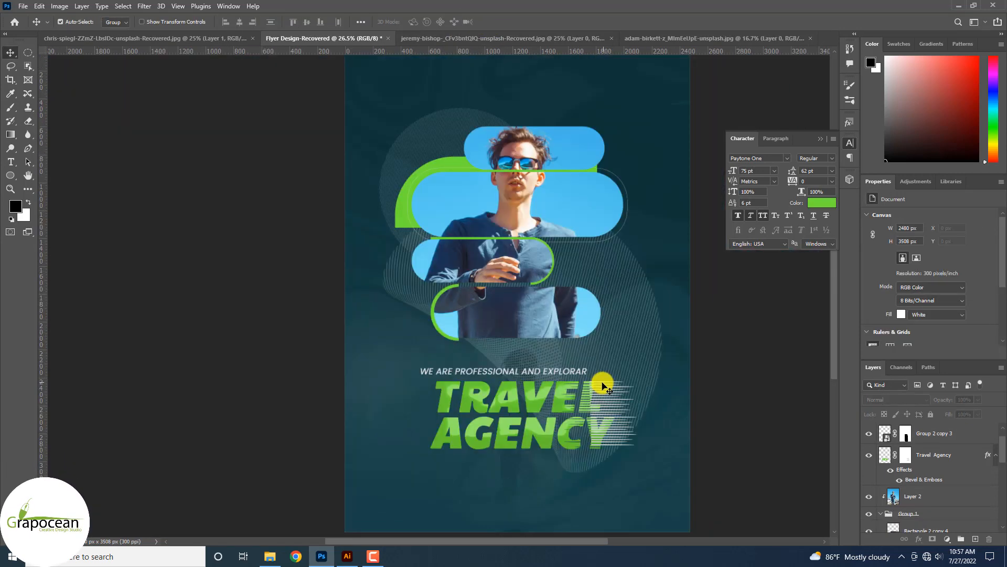
Draw a small square near the flyer's top-left corner with white fill and no stroke.
scroll(149, 254, "up", 3)
right_click(17, 179)
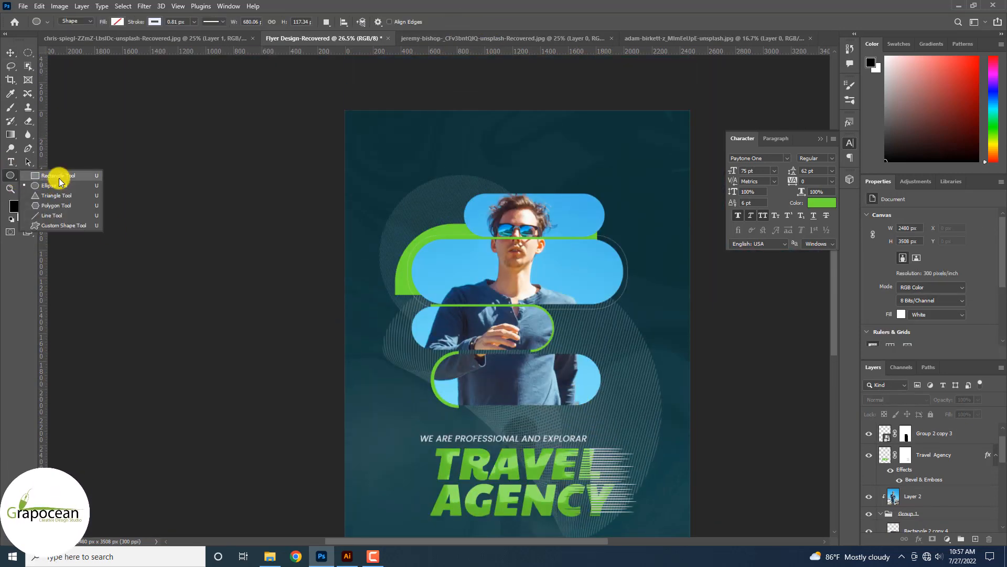
left_click(74, 173)
left_click_drag(448, 209, 452, 209)
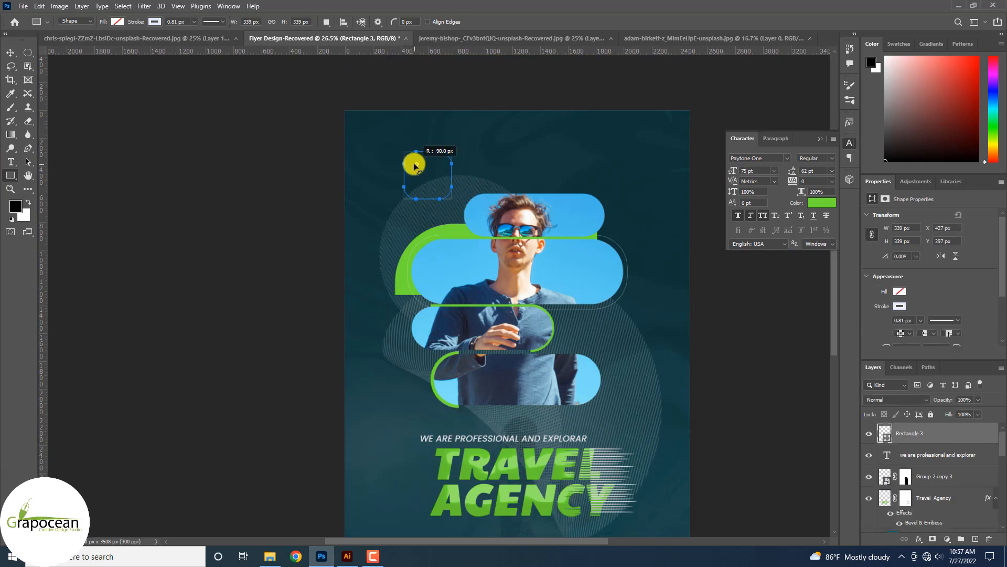
left_click(10, 53)
left_click(438, 233)
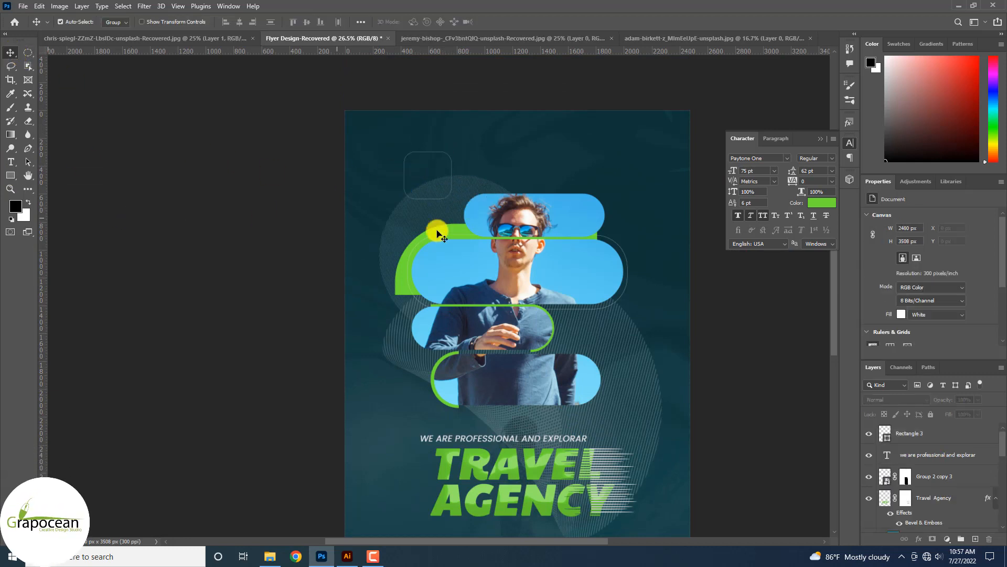
left_click(923, 434)
left_click(10, 175)
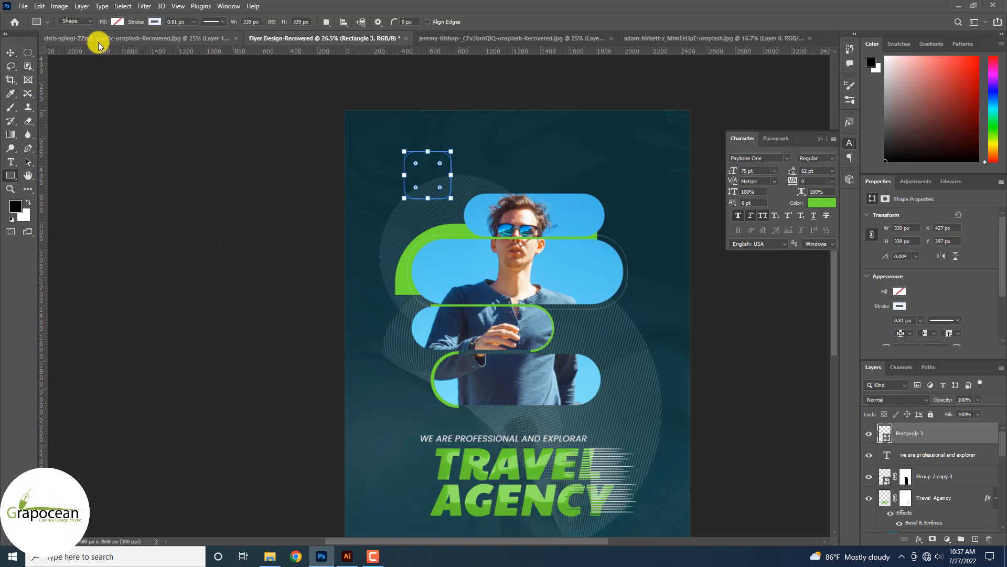
left_click(116, 21)
left_click(155, 21)
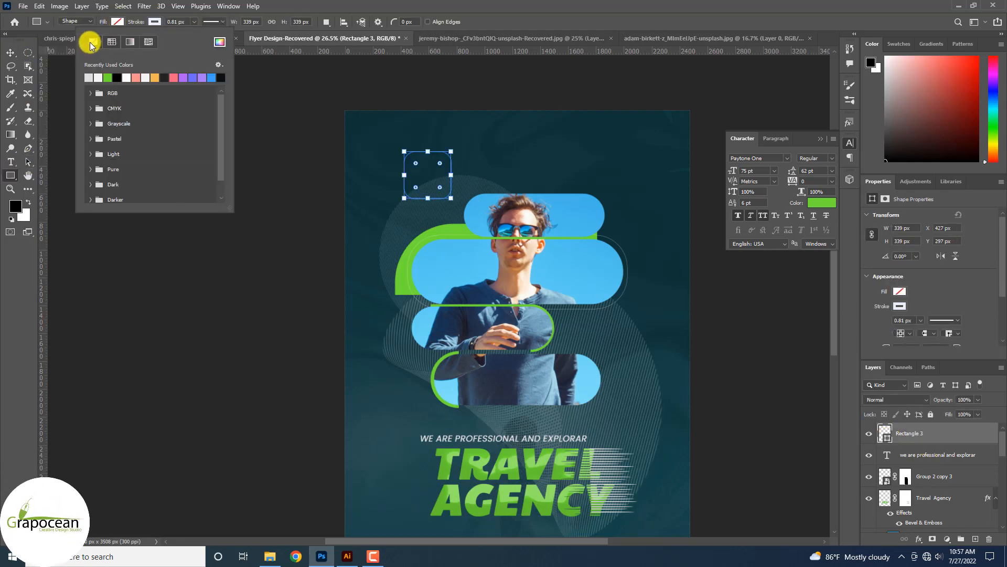
left_click(92, 42)
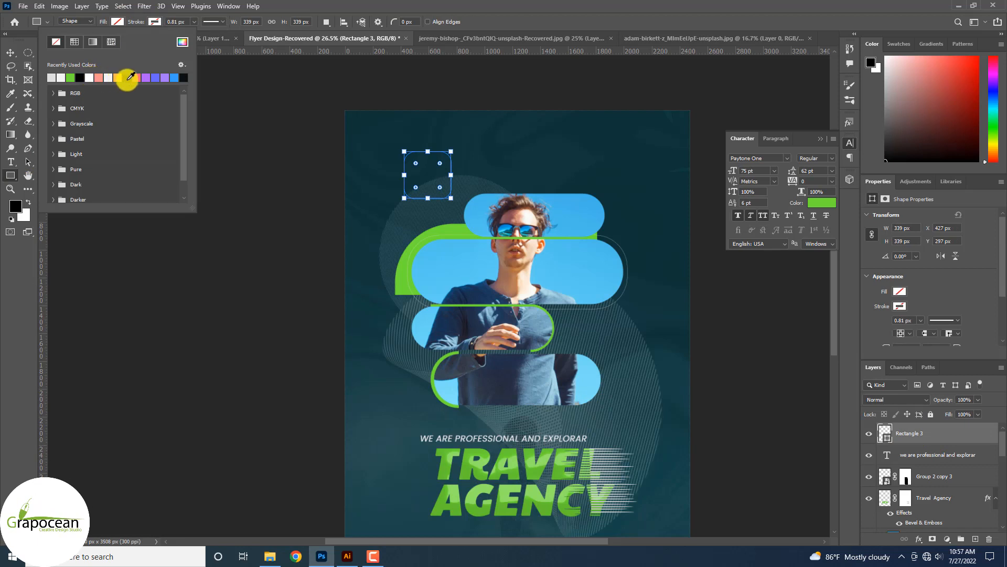
left_click(117, 21)
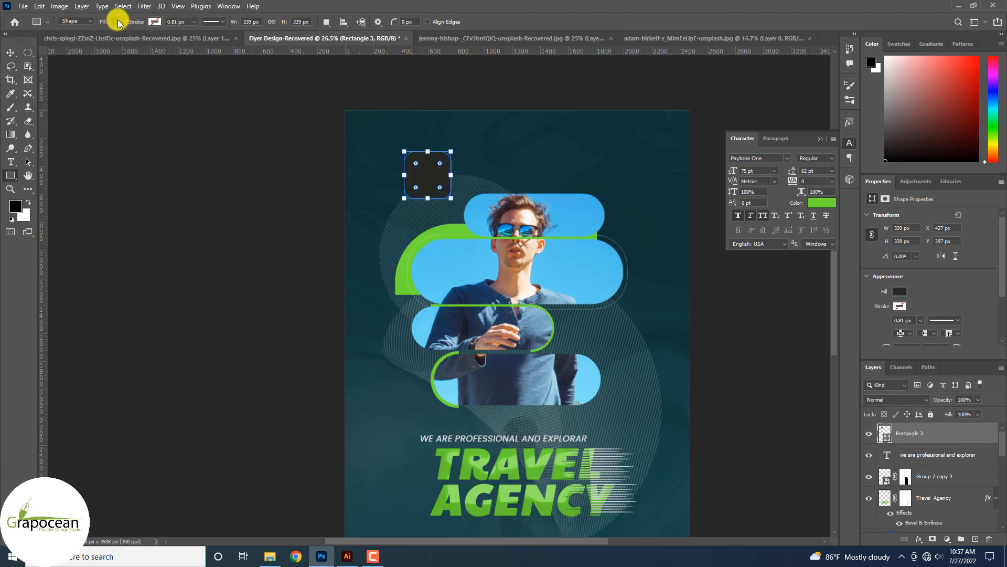
left_click(117, 22)
left_click(99, 77)
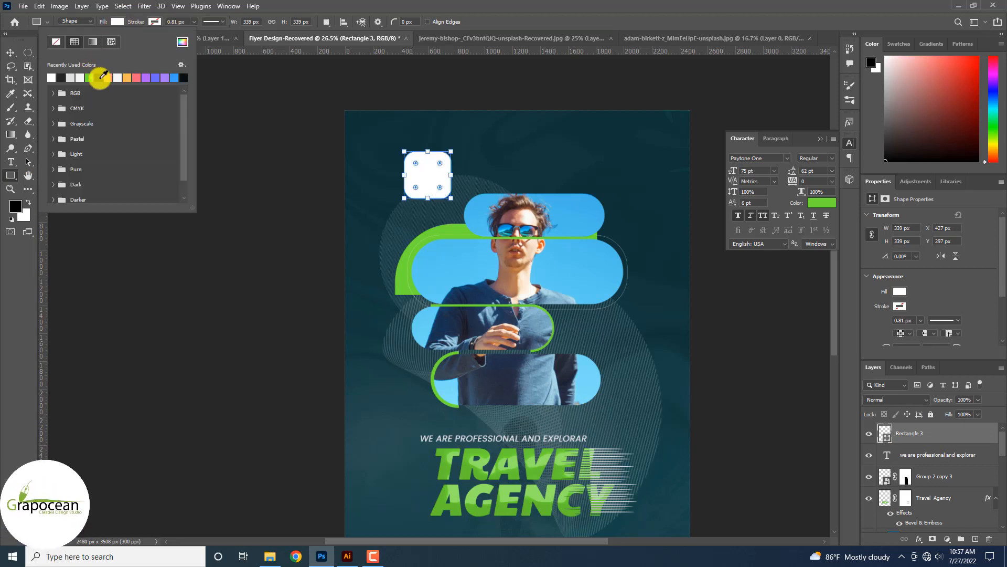
left_click(10, 52)
On a new layer, draw a white triangular pointer with no outline just below the square.
scroll(385, 168, "up", 3)
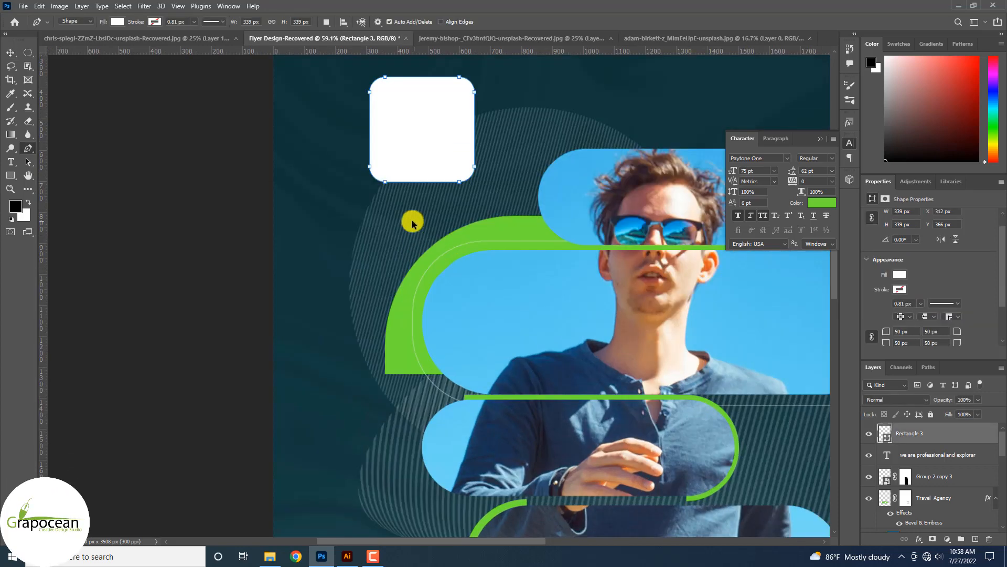
left_click(976, 539)
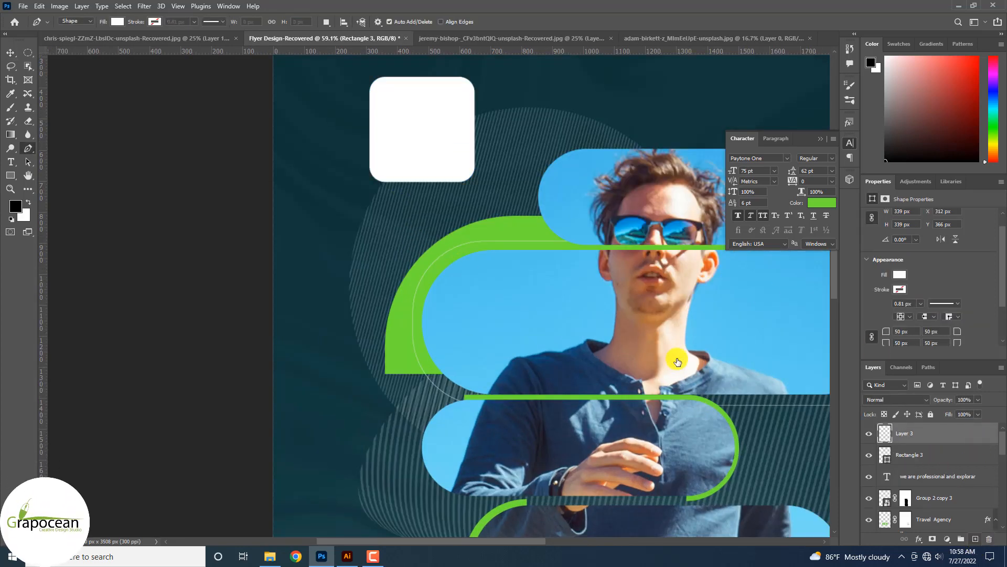
scroll(395, 187, "up", 2)
scroll(396, 187, "up", 3)
left_click_drag(389, 178, 404, 204)
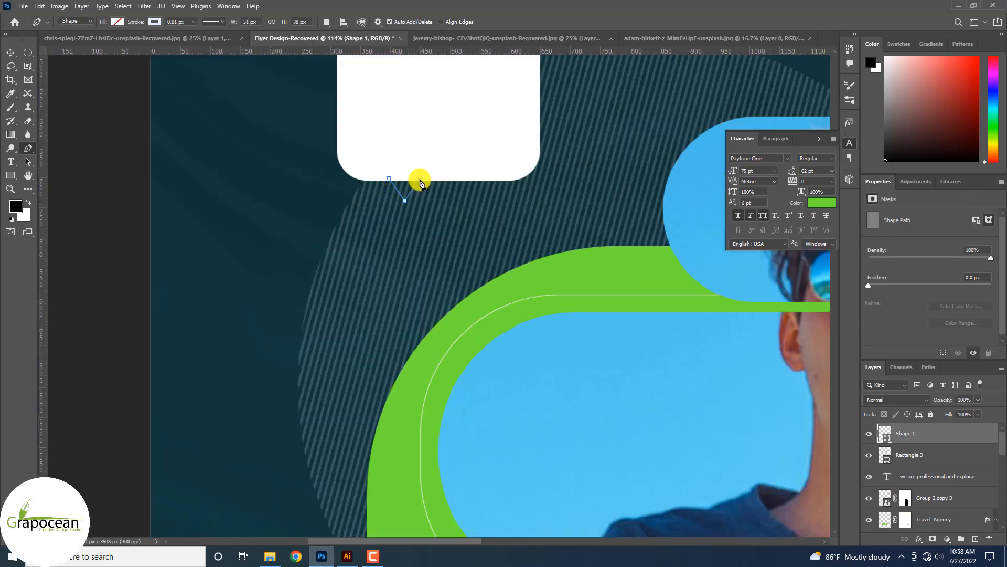
left_click(420, 181)
left_click(156, 24)
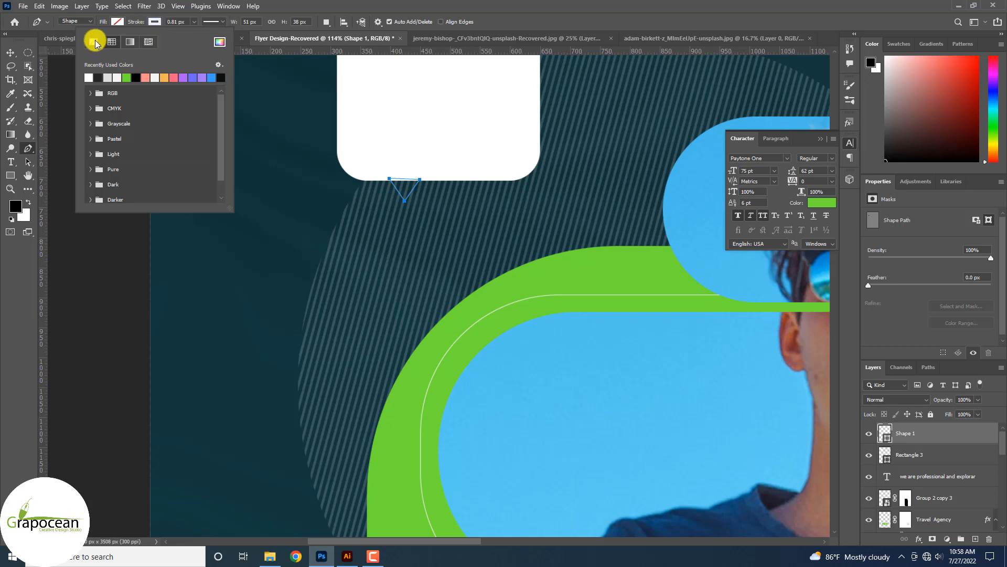
left_click(94, 41)
left_click(117, 22)
left_click(80, 78)
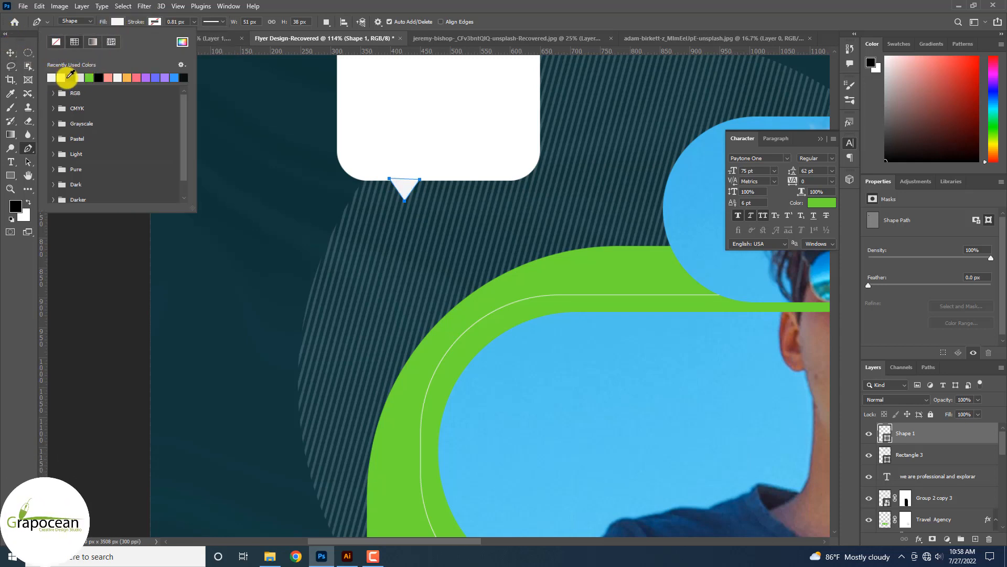
left_click(11, 53)
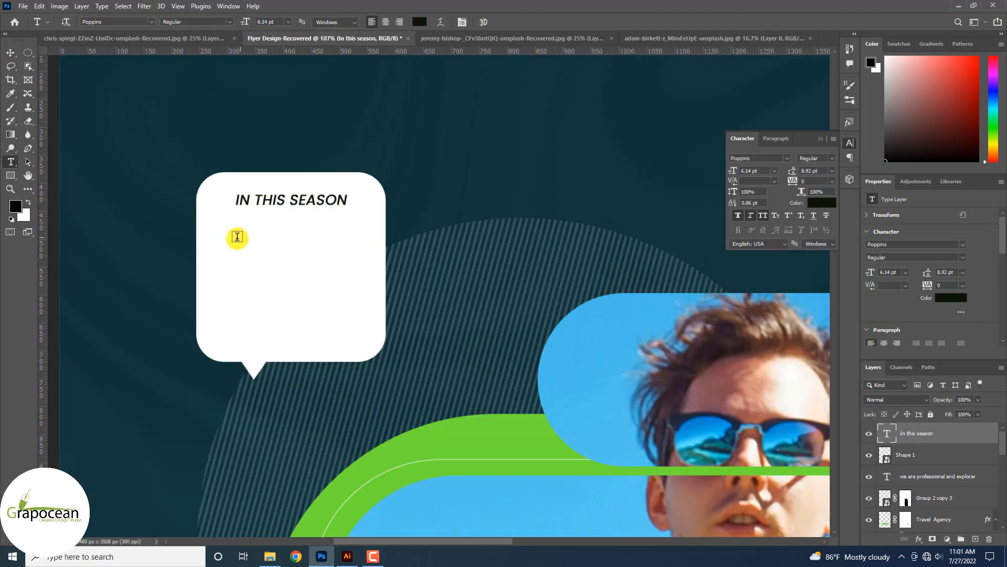
Add a 40% text line under OFFER, then select the IN THIS SEASON words for restyling.
key("t")
left_click(273, 312)
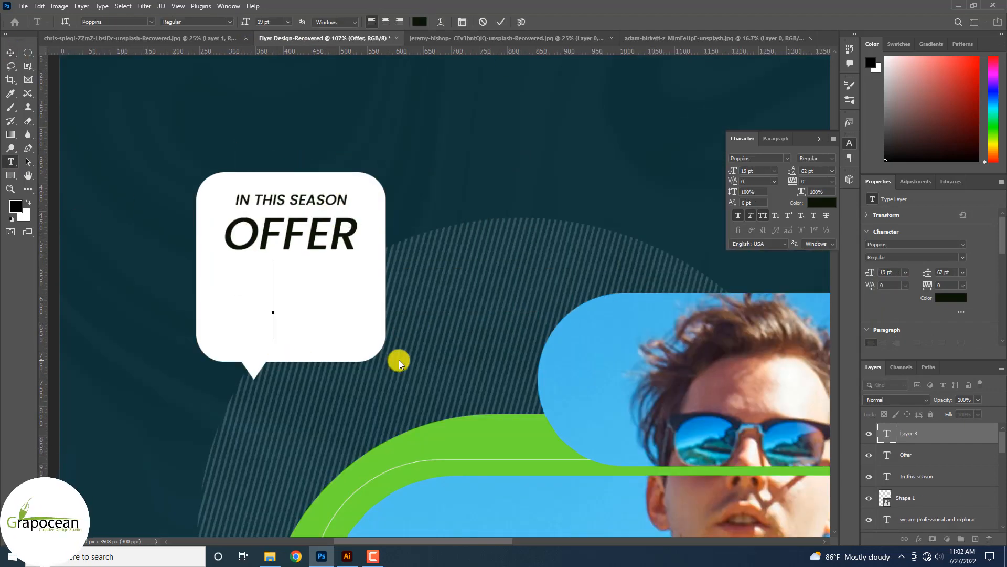
type("40%")
key("ctrl+a")
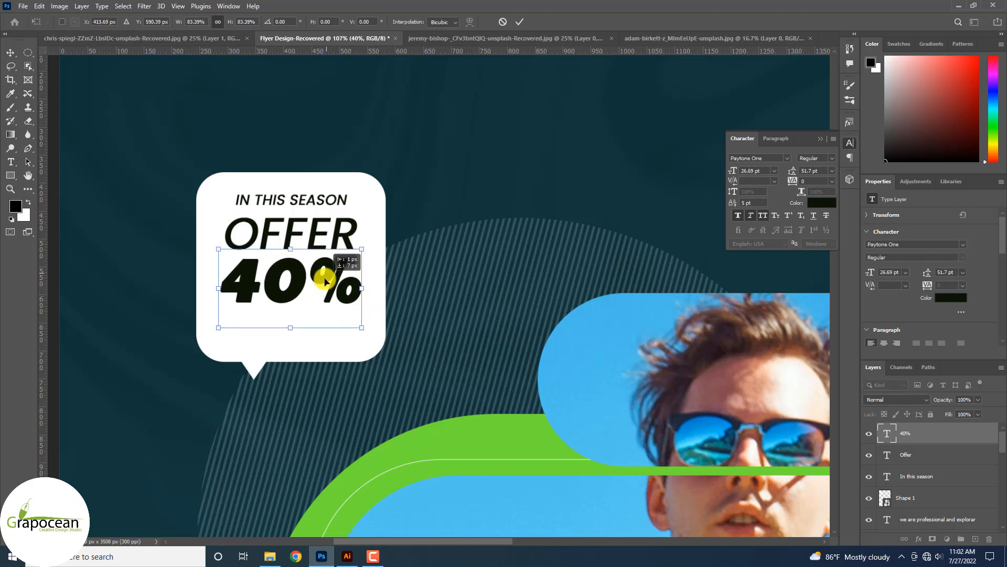
left_click(484, 22)
left_click_drag(249, 140, 475, 140)
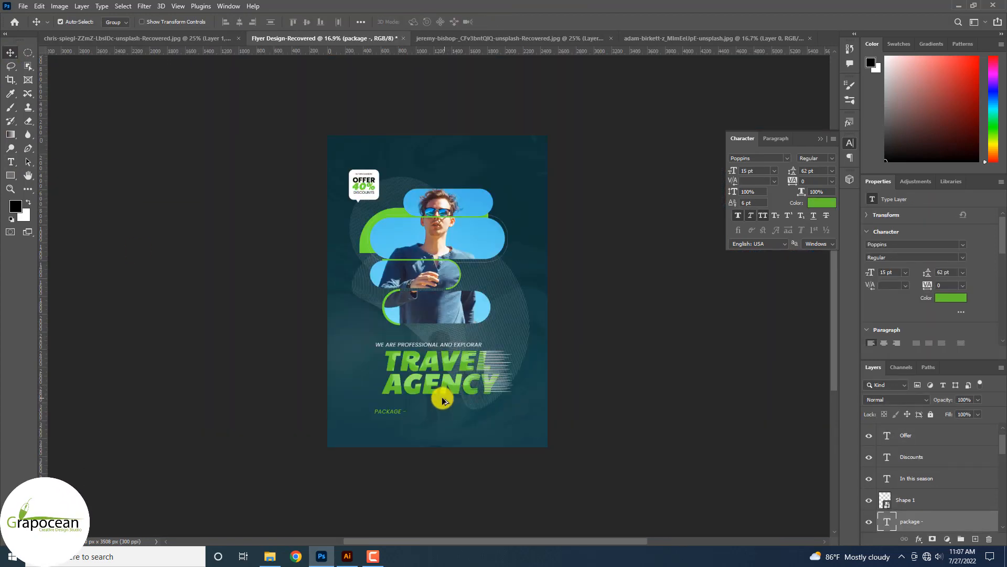
Try moving the TRAVEL AGENCY heading and tagline to the top, then undo it.
scroll(442, 396, "up", 2)
left_click(472, 344)
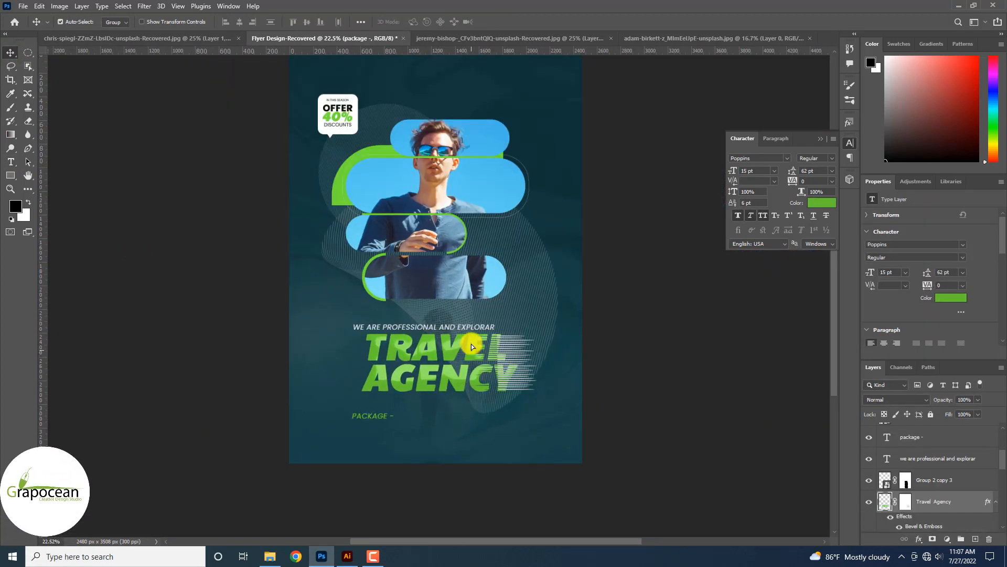
left_click(936, 486, "shift")
left_click_drag(475, 357, 474, 77)
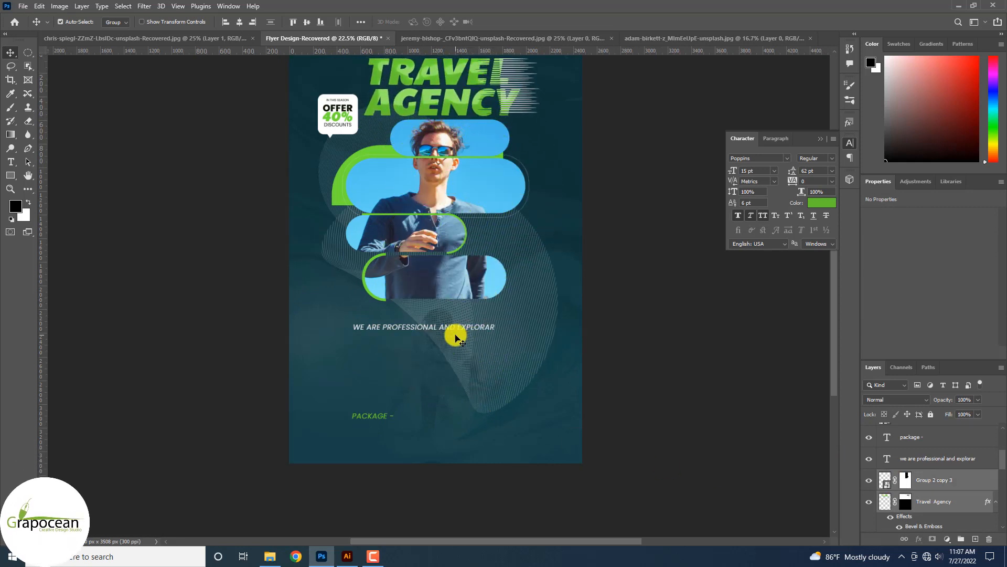
scroll(456, 339, "up", 2)
left_click_drag(454, 386, 508, 177)
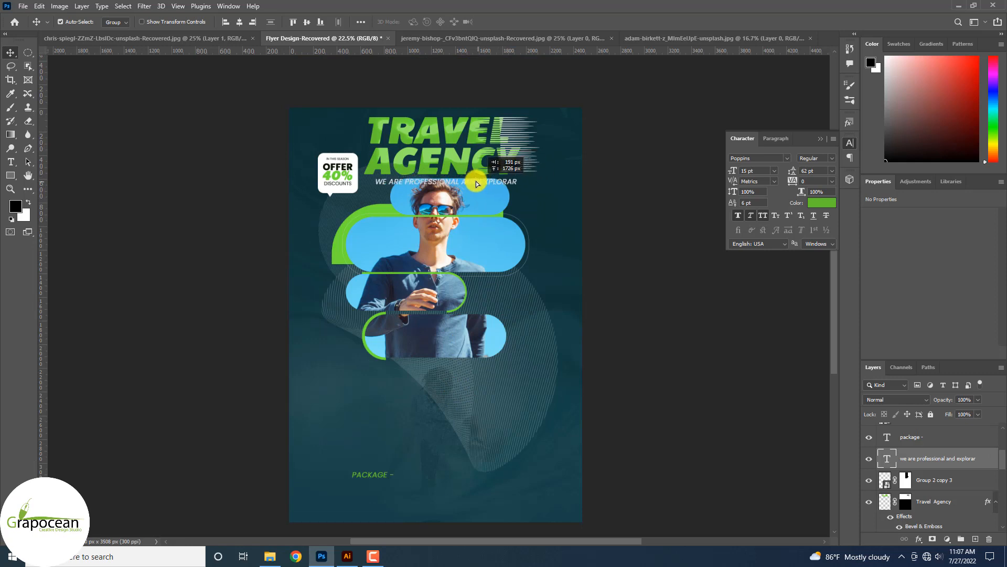
left_click_drag(468, 342, 470, 344)
key("ctrl+z")
key("ctrl+z")
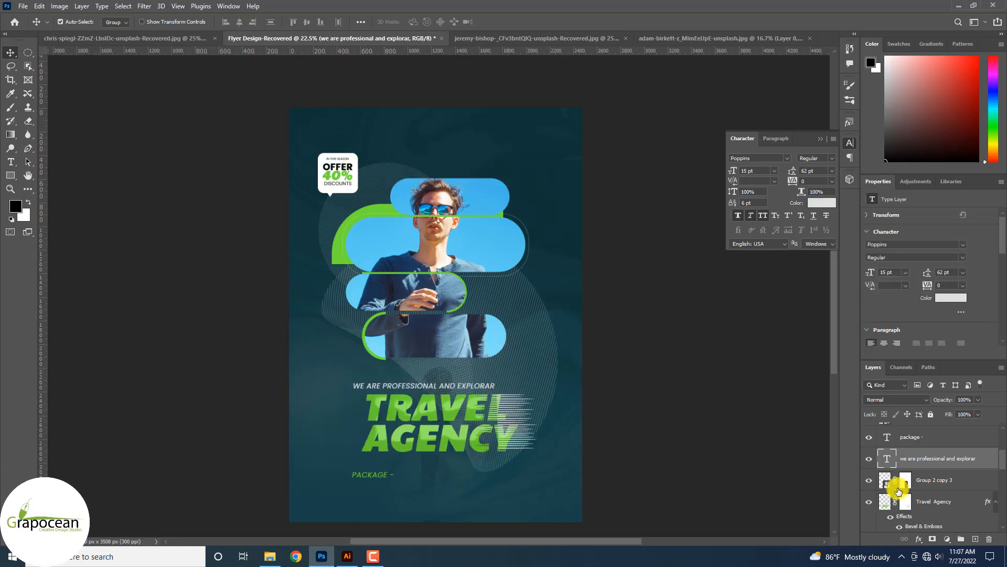
Group the TRAVEL AGENCY heading with its streak overlay using Ctrl+G.
left_click(933, 484, "ctrl")
left_click(925, 503, "ctrl")
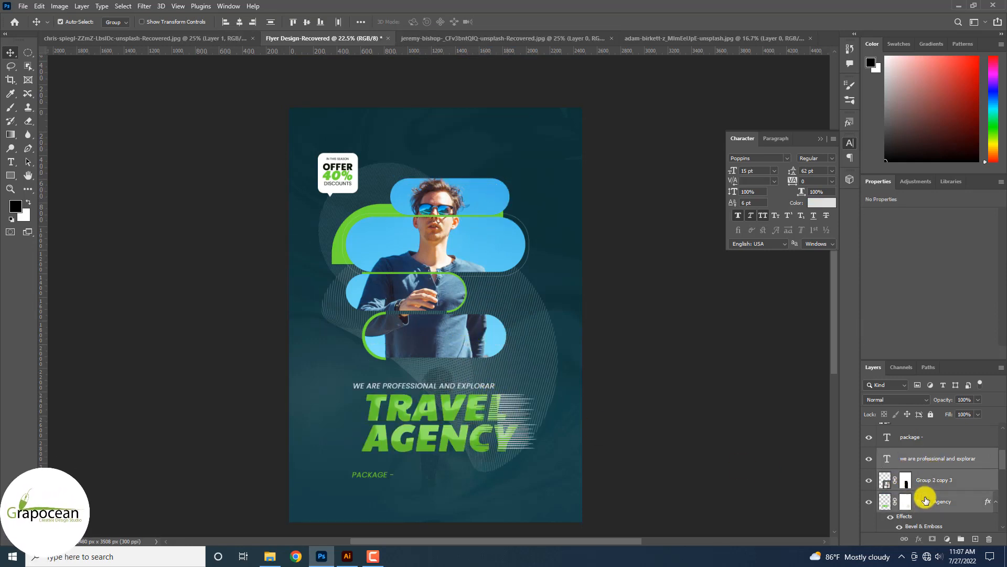
scroll(924, 495, "up", 2)
scroll(921, 492, "down", 4)
key("ctrl+g")
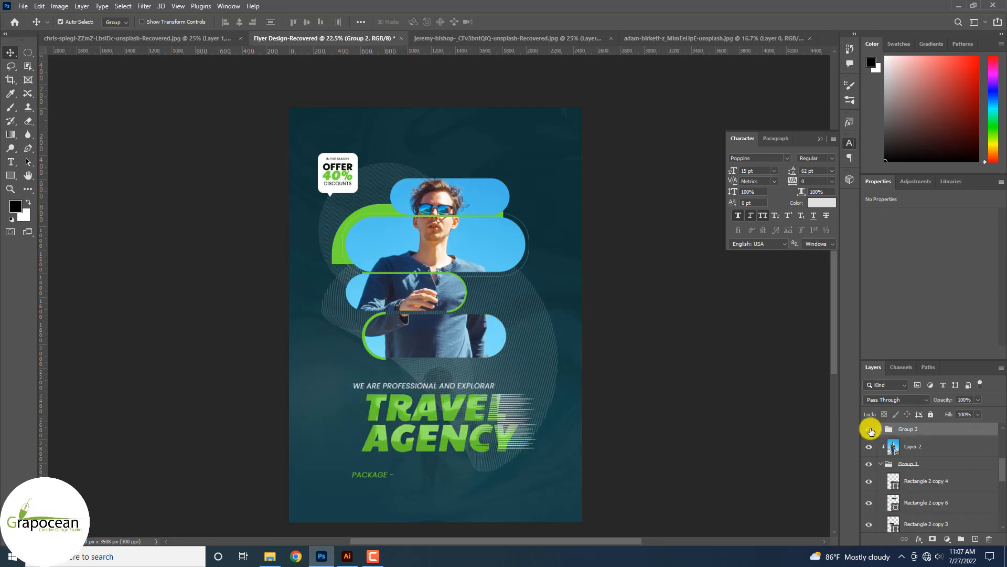
Hide the heading group and move the man's photo lower on the flyer.
left_click(870, 429)
left_click_drag(431, 121, 519, 426)
left_click_drag(440, 296, 442, 341)
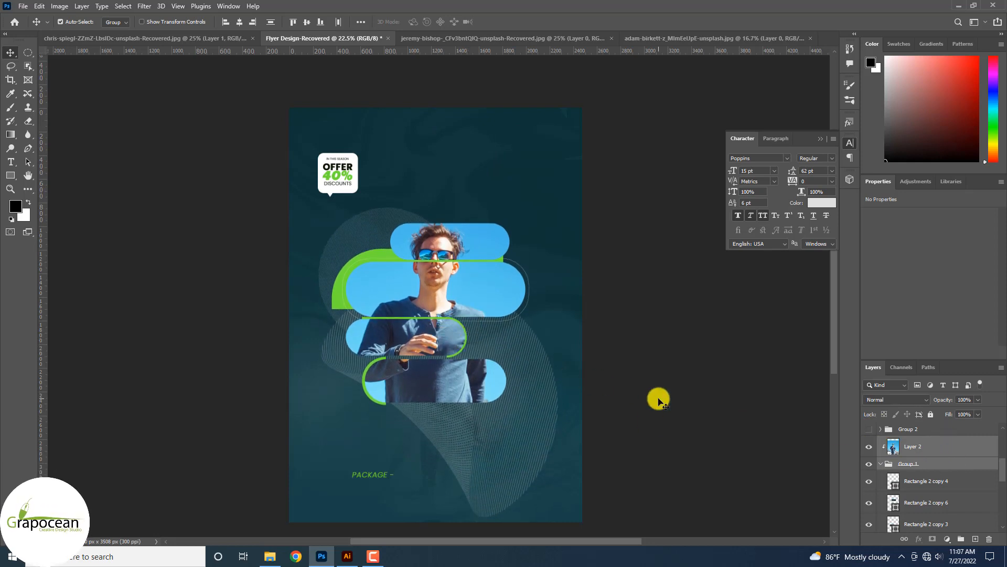
Show the heading group again and transform-move it to the flyer's top.
left_click(912, 431)
left_click(869, 429)
key("ctrl+t")
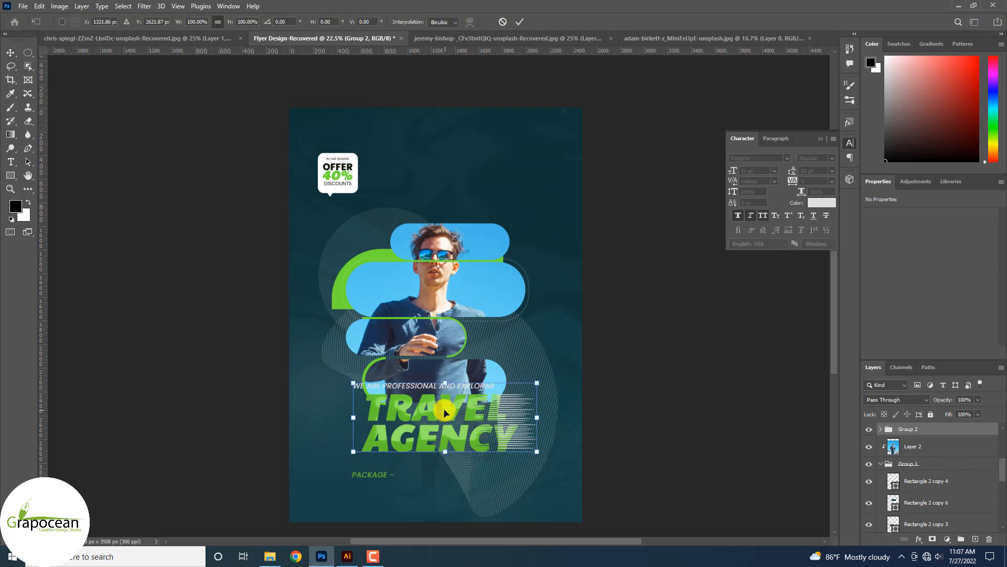
left_click_drag(445, 413, 450, 174)
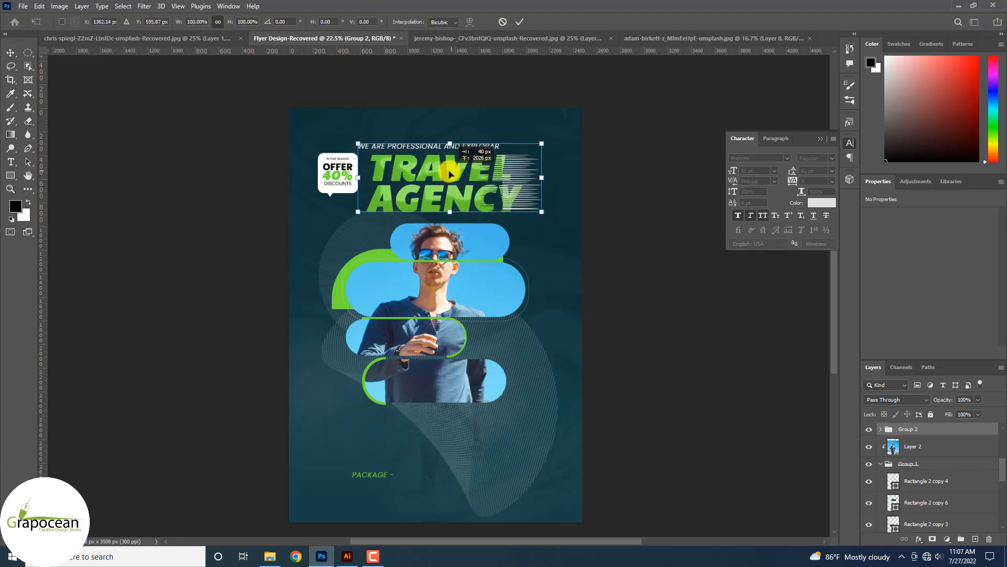
left_click(520, 24)
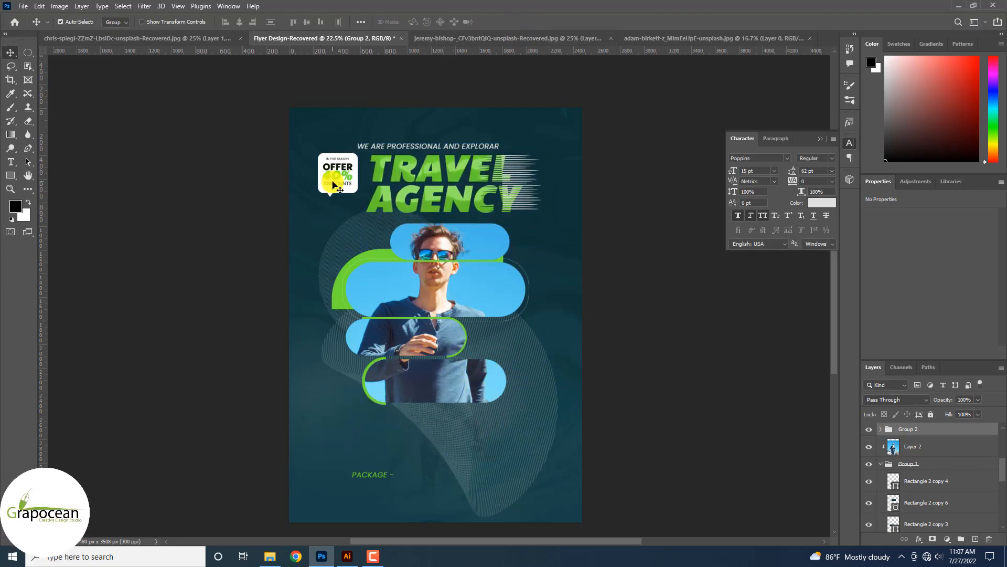
Move the OFFER 40% DISCOUNTS bubble group beside the top pill at the photo's upper right.
scroll(336, 177, "up", 5)
left_click(355, 185)
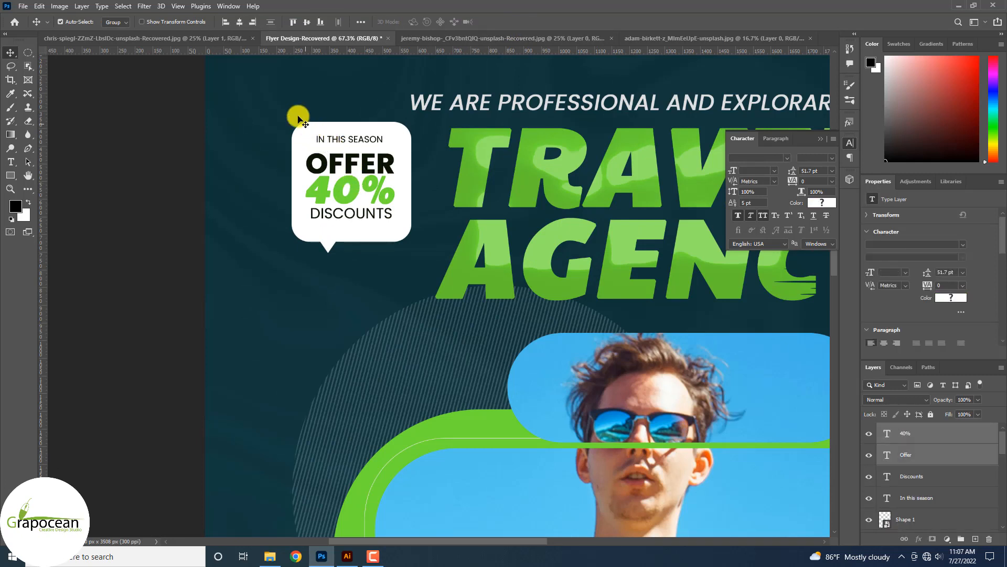
left_click_drag(283, 103, 352, 240)
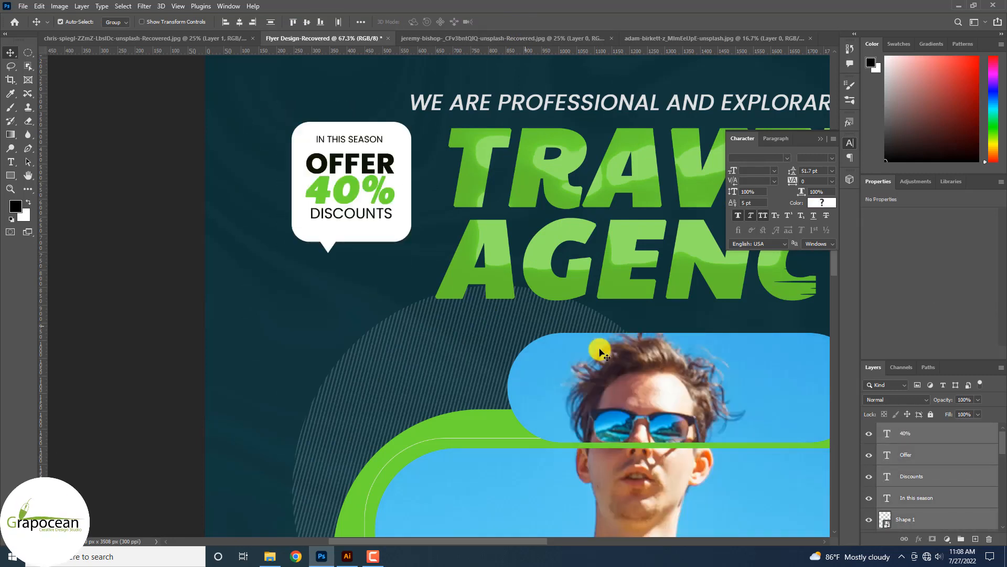
scroll(925, 487, "up", 5)
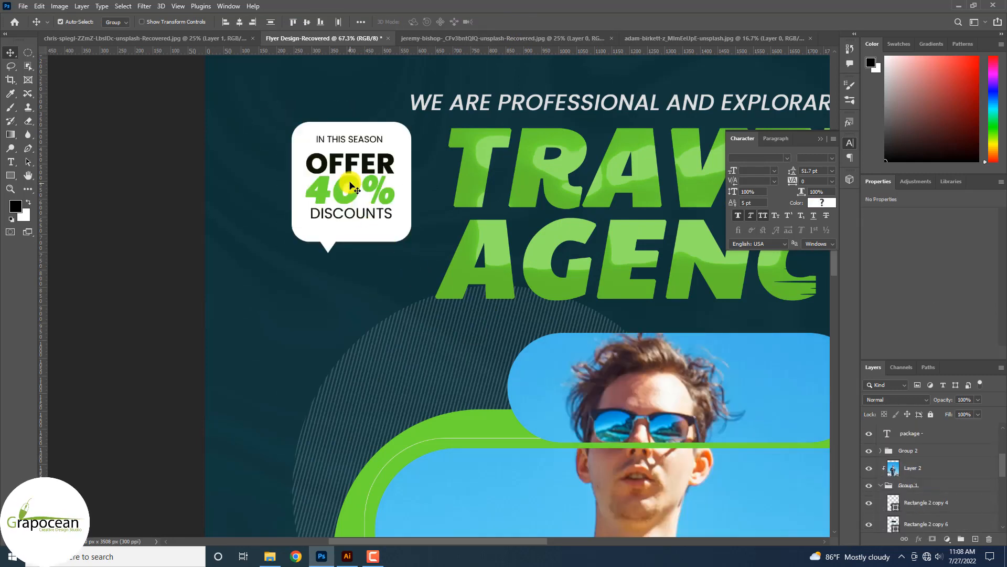
left_click_drag(349, 187, 543, 435)
scroll(370, 312, "down", 5)
scroll(605, 438, "down", 3)
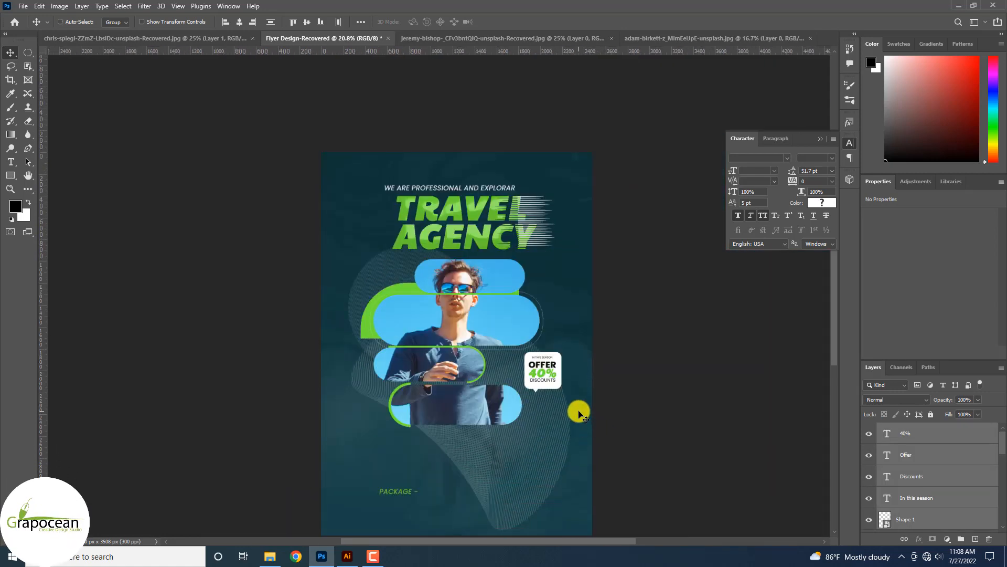
left_click(552, 378, "ctrl")
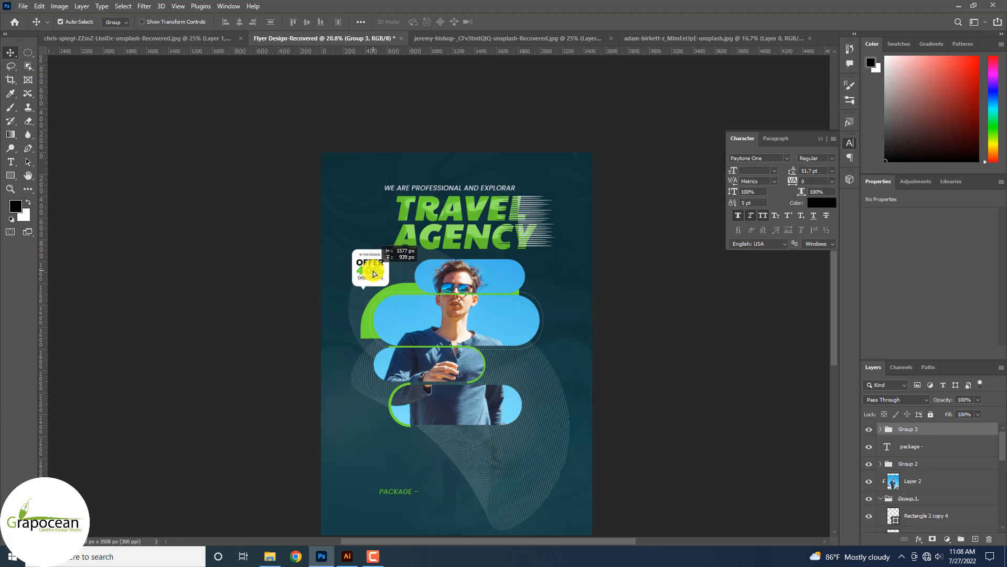
left_click_drag(374, 273, 559, 279)
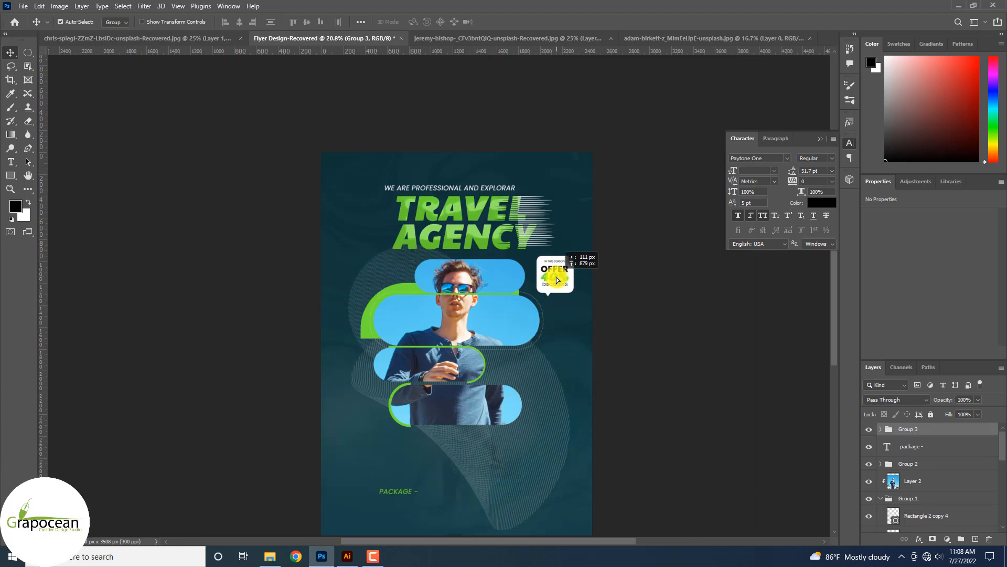
Drag the PACKAGE text layer upward.
scroll(443, 439, "down", 3)
scroll(403, 407, "up", 2)
left_click_drag(402, 407, 609, 465)
Turn off All Caps and italic on the paragraph, keep Regular, set leading Auto and size 6 pt.
left_click(10, 163)
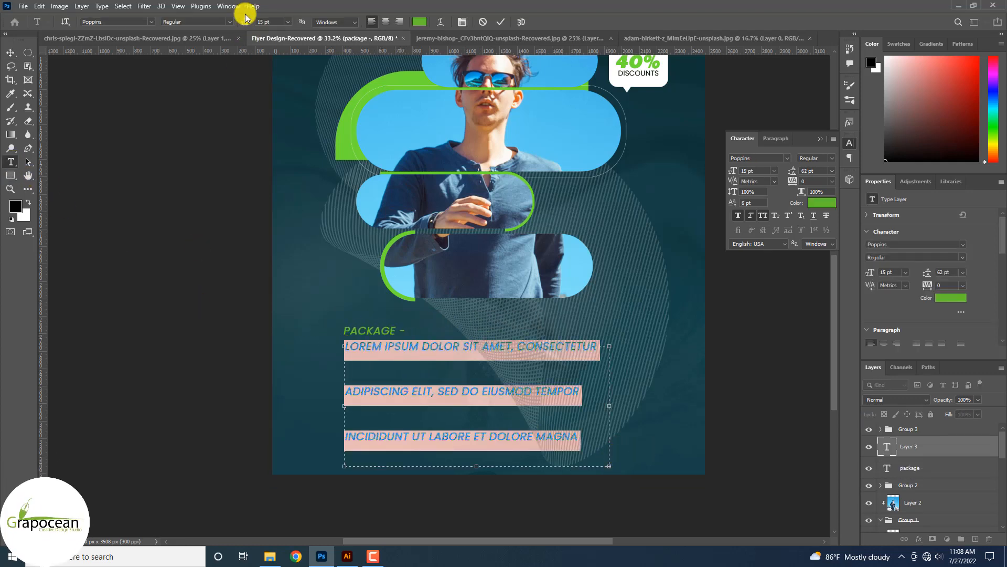
left_click(761, 215)
left_click(750, 215)
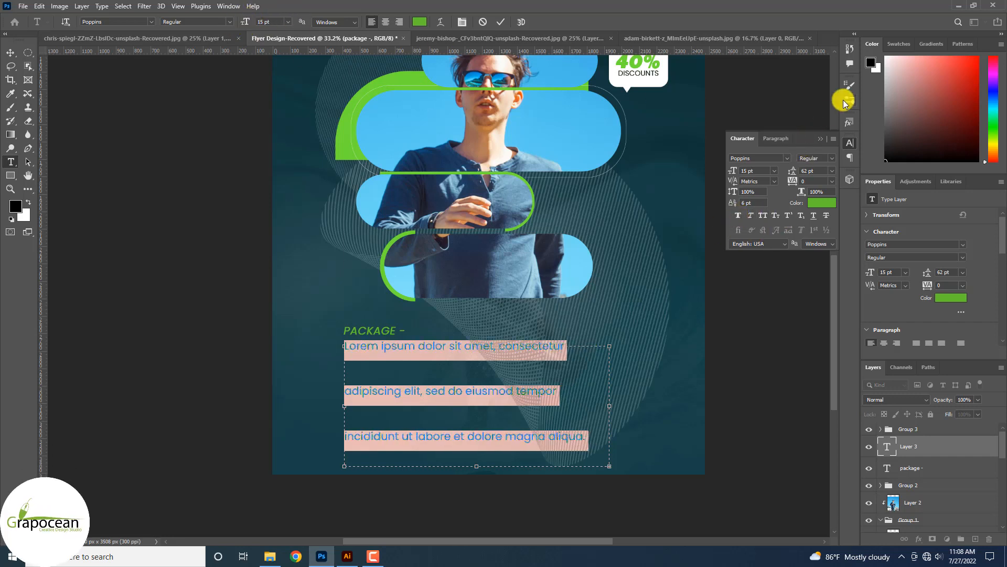
left_click(830, 159)
left_click(791, 148)
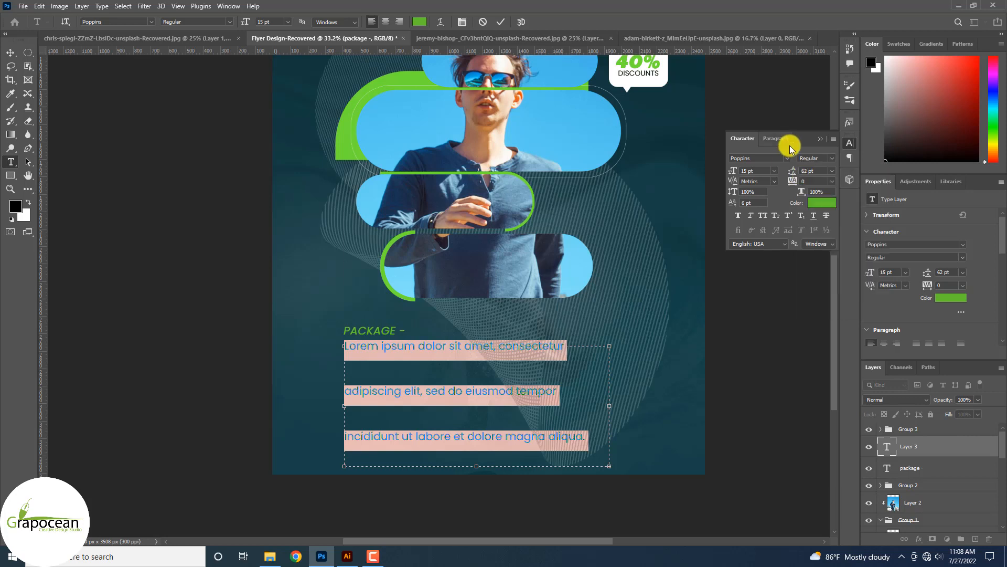
left_click(832, 171)
left_click(825, 183)
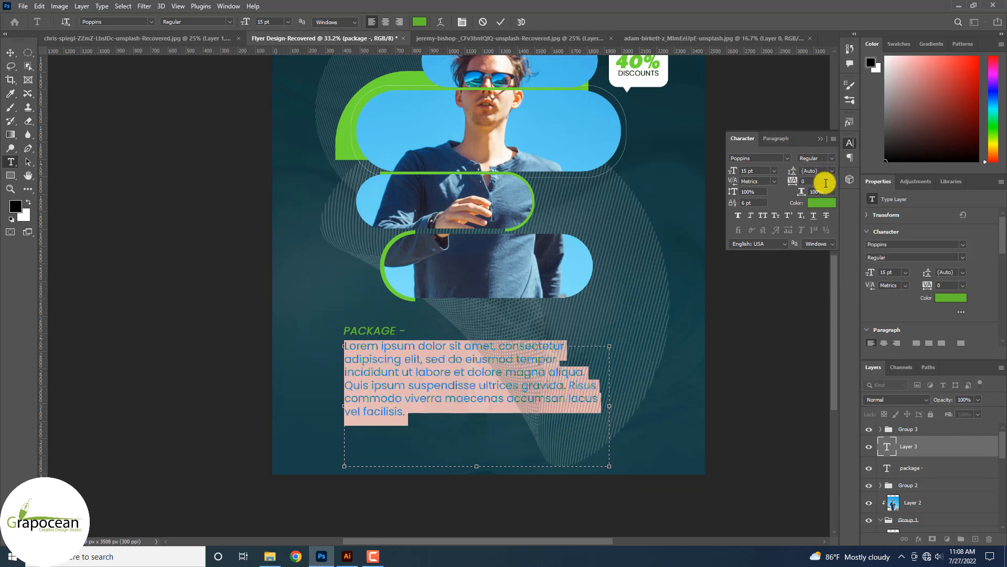
left_click(774, 171)
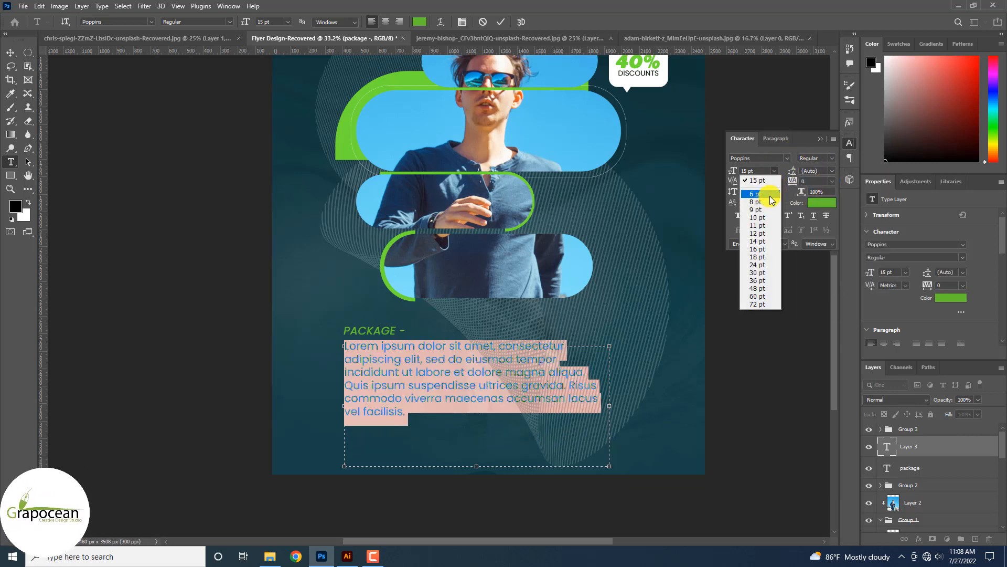
left_click(766, 184)
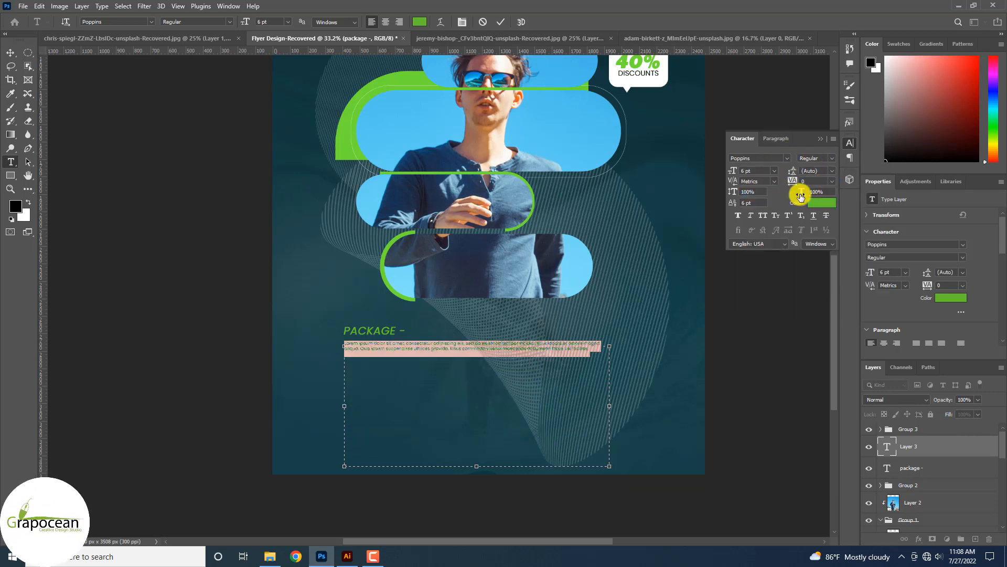
left_click(773, 171)
left_click(761, 203)
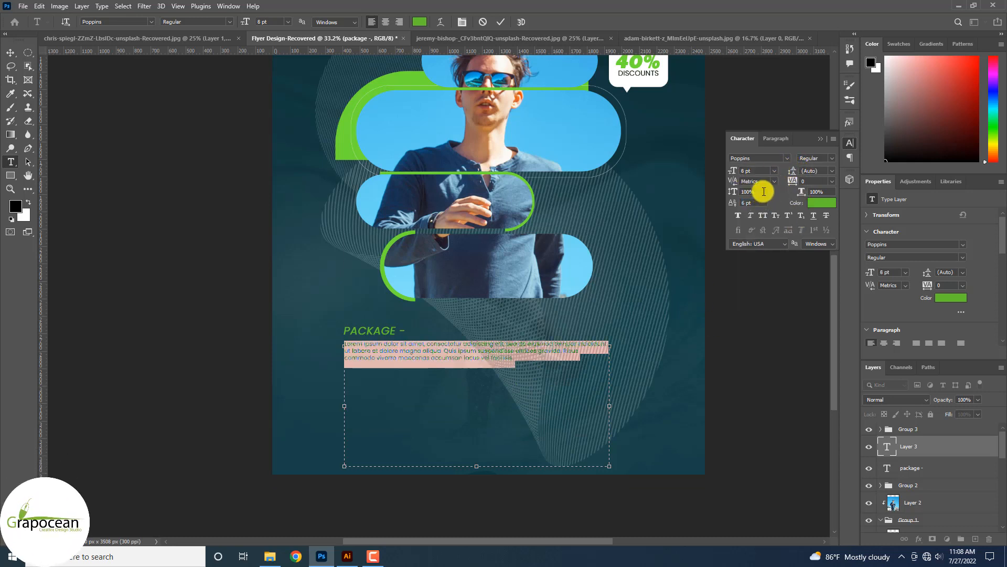
left_click(774, 171)
left_click(761, 184)
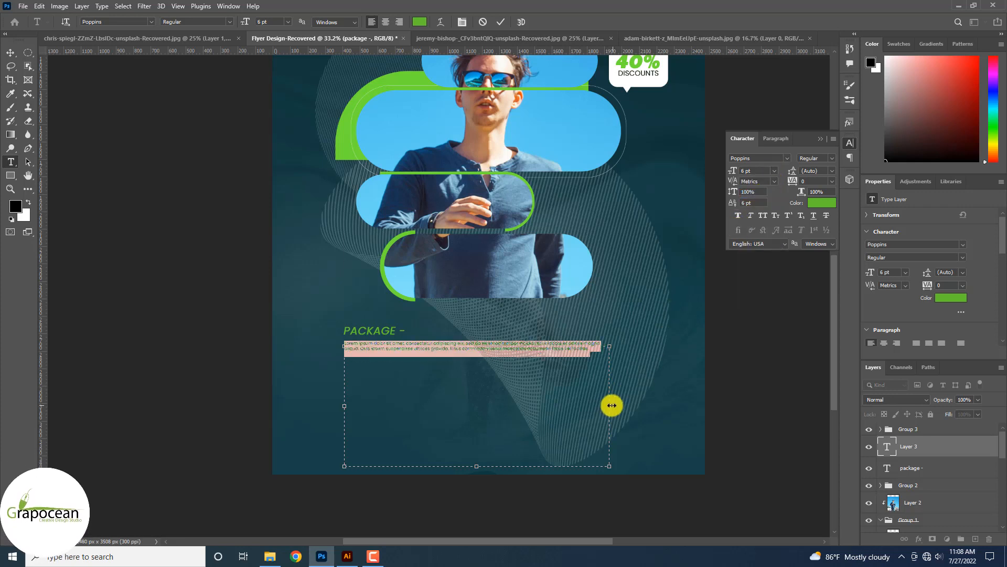
Narrow the paragraph box so the text reflows, and make the text white.
left_click_drag(612, 405, 516, 406)
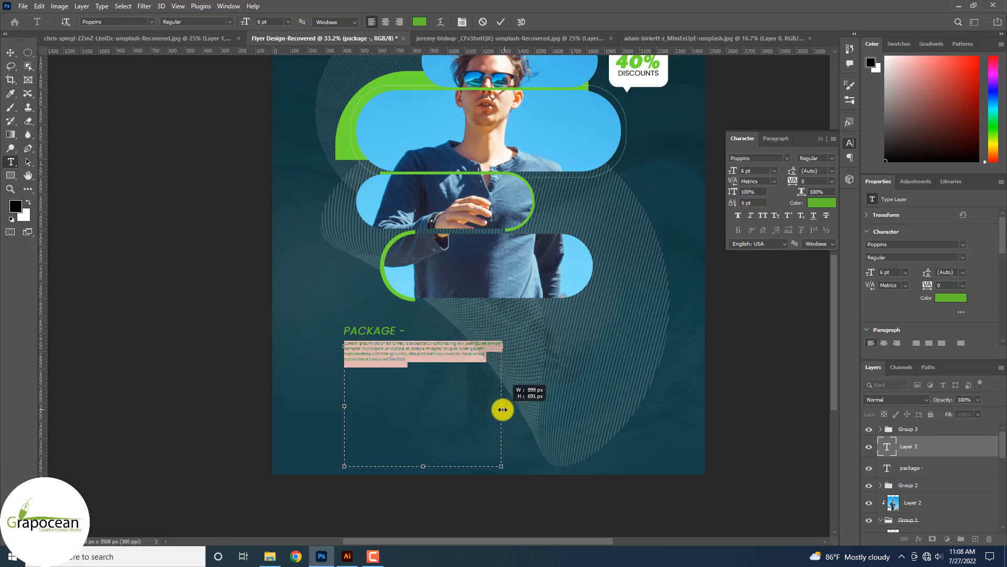
left_click(420, 21)
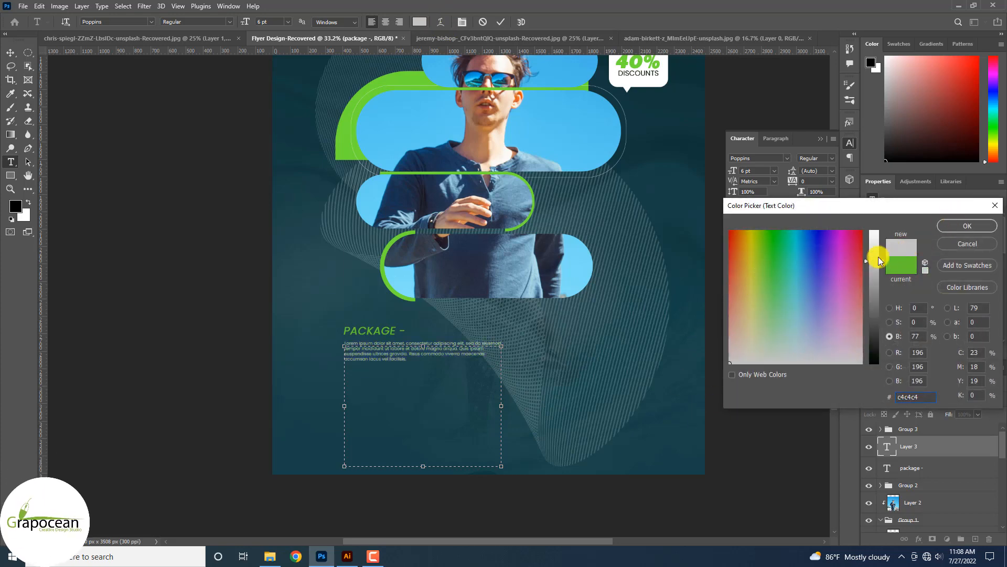
left_click_drag(879, 258, 909, 229)
left_click(967, 226)
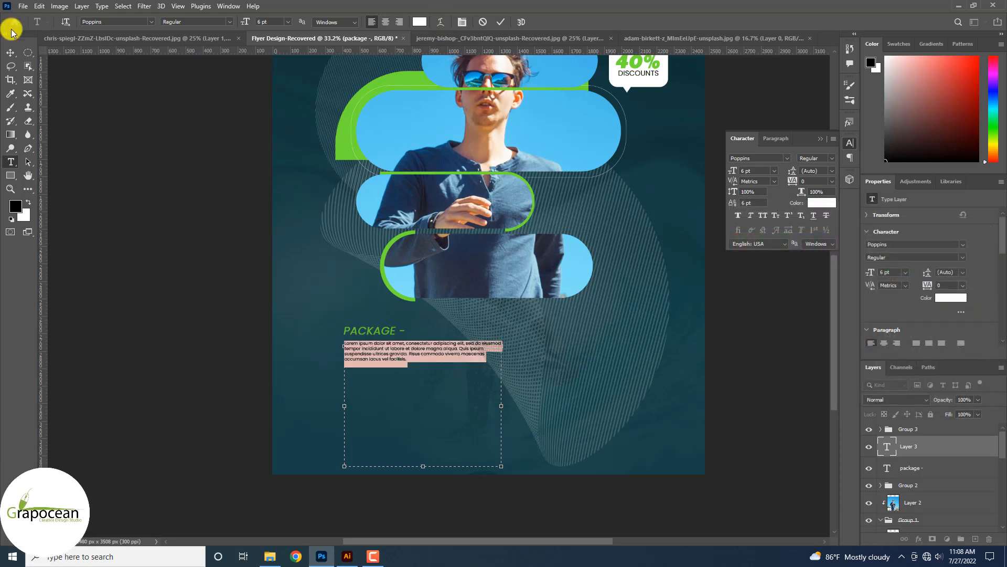
left_click(11, 52)
Duplicate the PACKAGE heading and paragraph as a second block lower down.
scroll(408, 363, "up", 4)
scroll(360, 381, "up", 2)
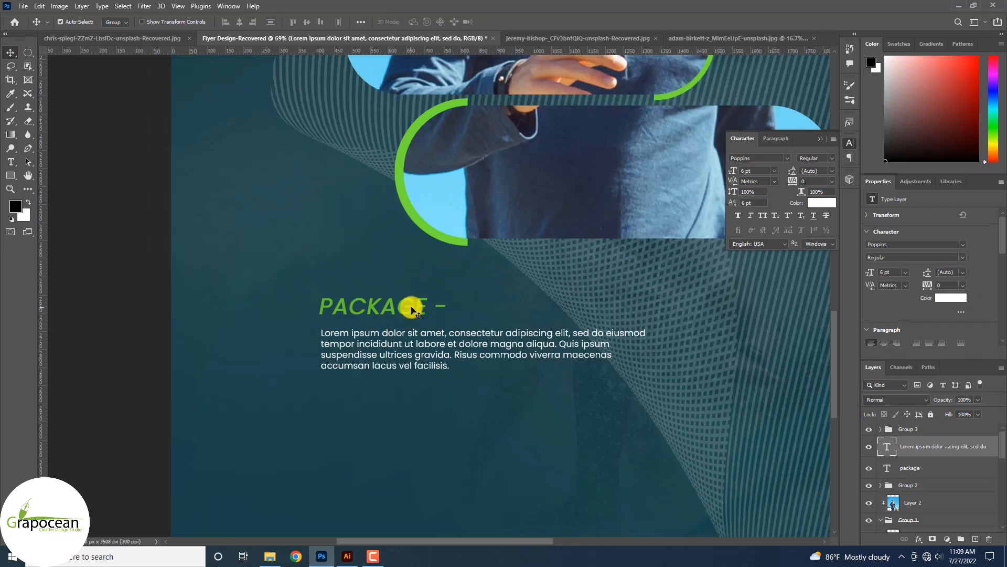
left_click(412, 310, "shift")
left_click_drag(410, 340, 411, 438)
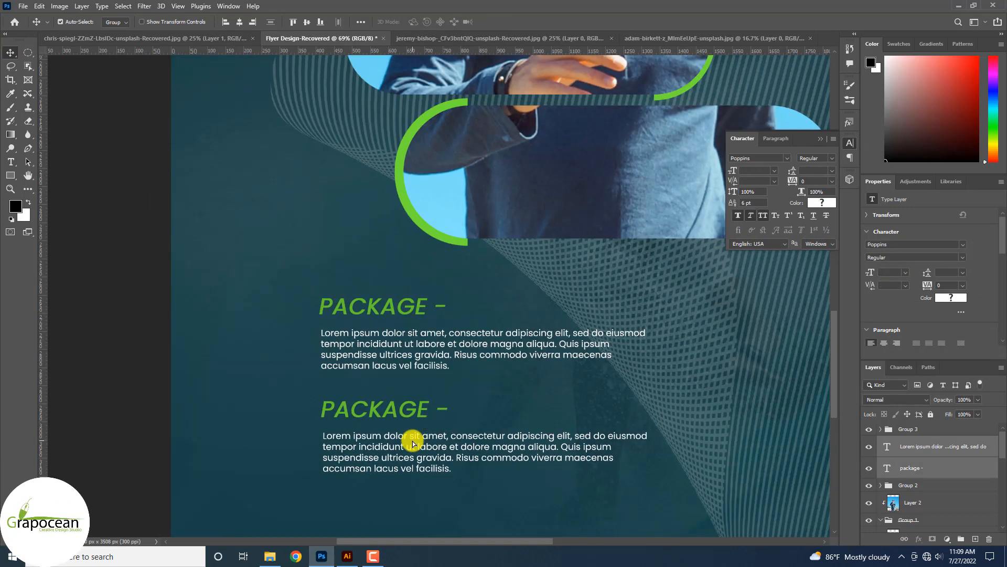
scroll(450, 416, "down", 4)
scroll(485, 402, "down", 3)
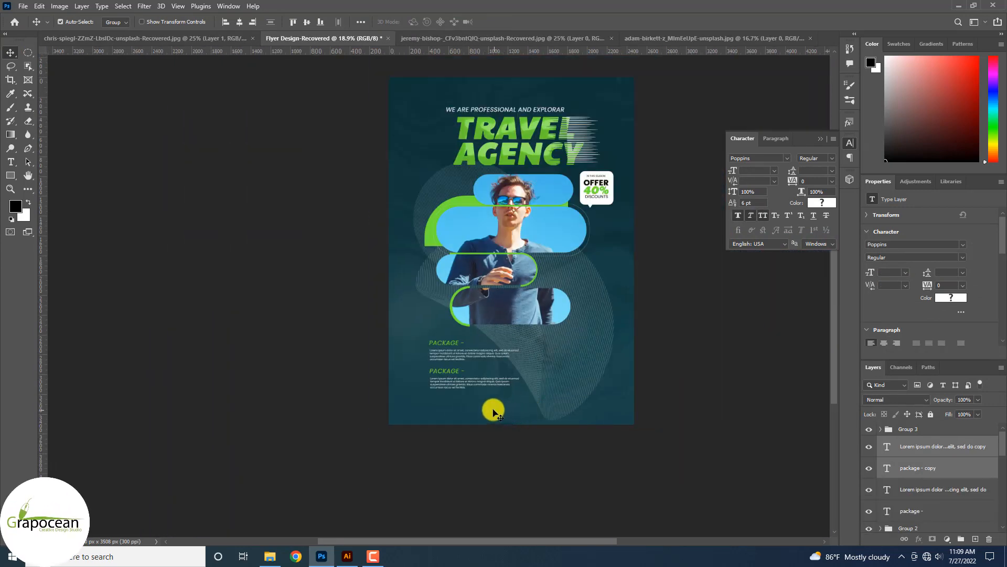
scroll(494, 412, "up", 5)
key("t")
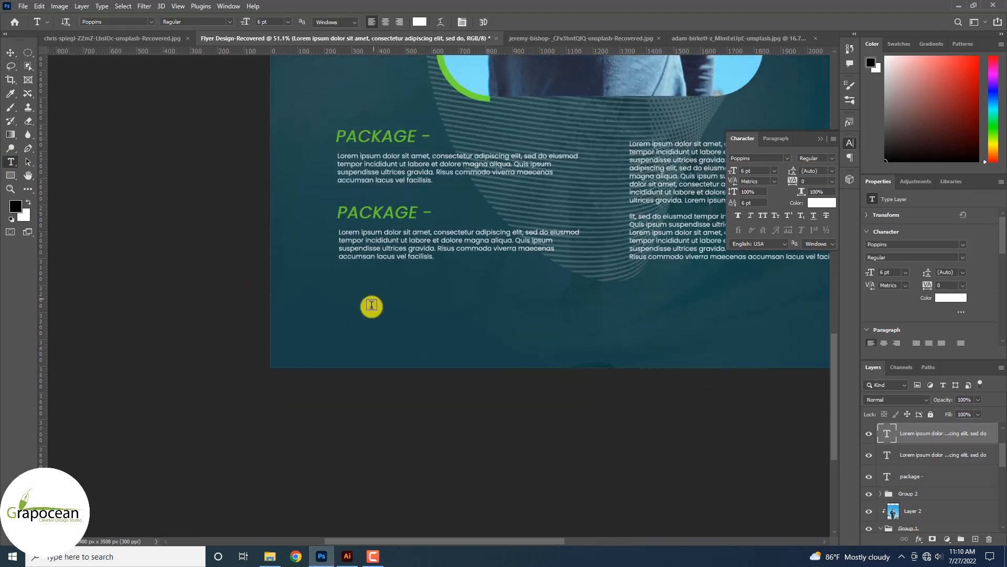
left_click_drag(360, 327, 557, 408)
type("w")
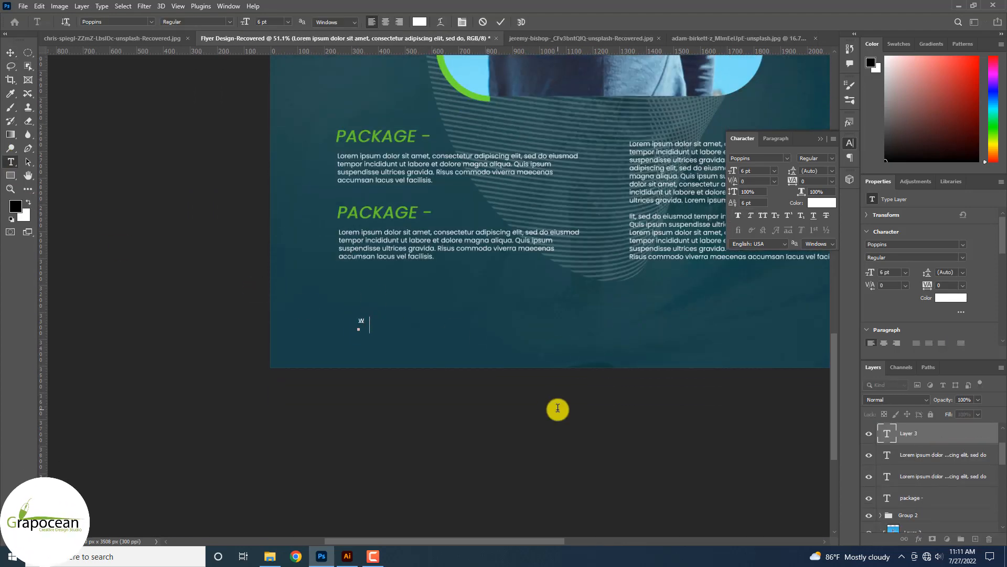
type("ww.grapocean")
type(".com")
scroll(399, 324, "up", 3)
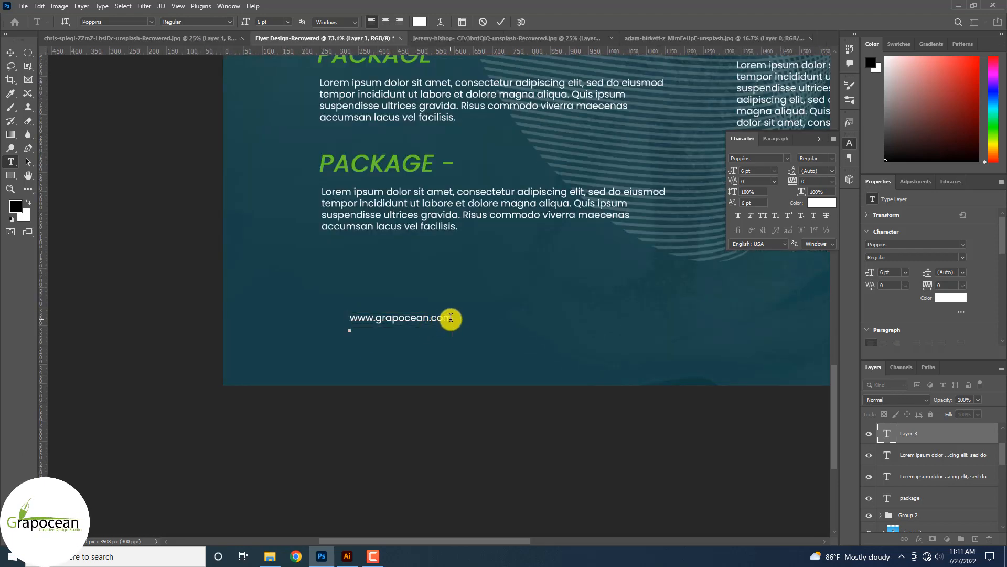
key("ctrl+a")
left_click(420, 21)
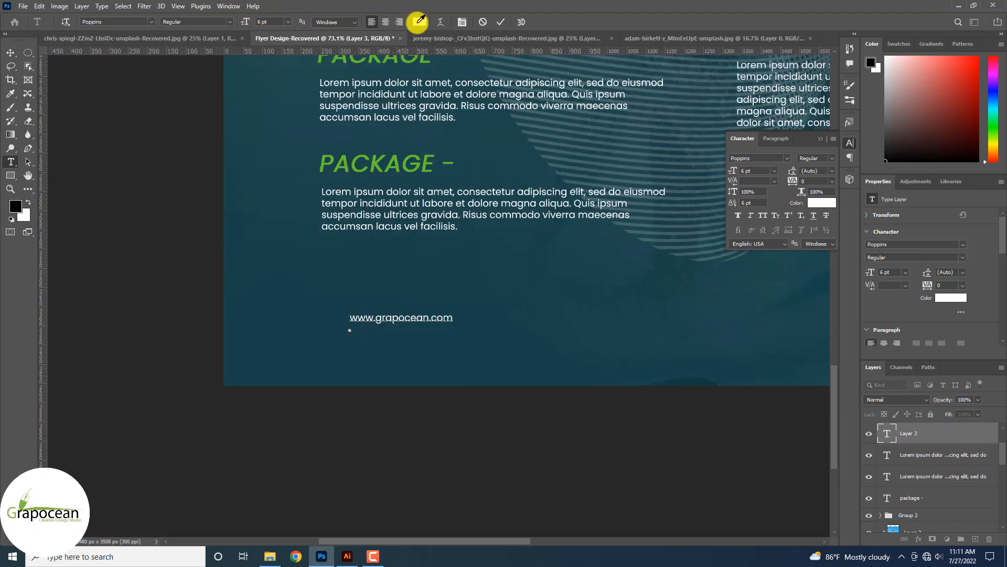
left_click(397, 177)
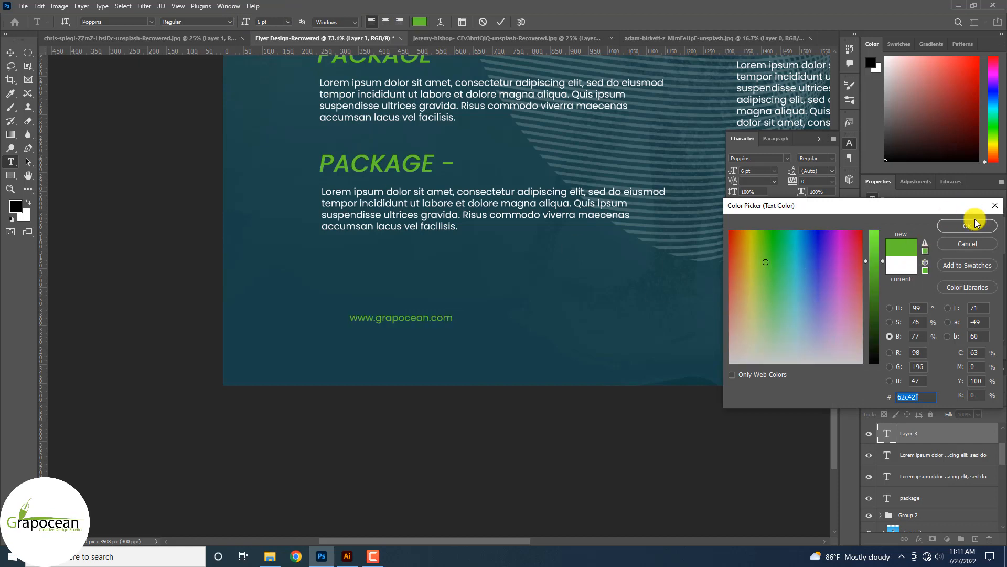
left_click(975, 223)
left_click(11, 52)
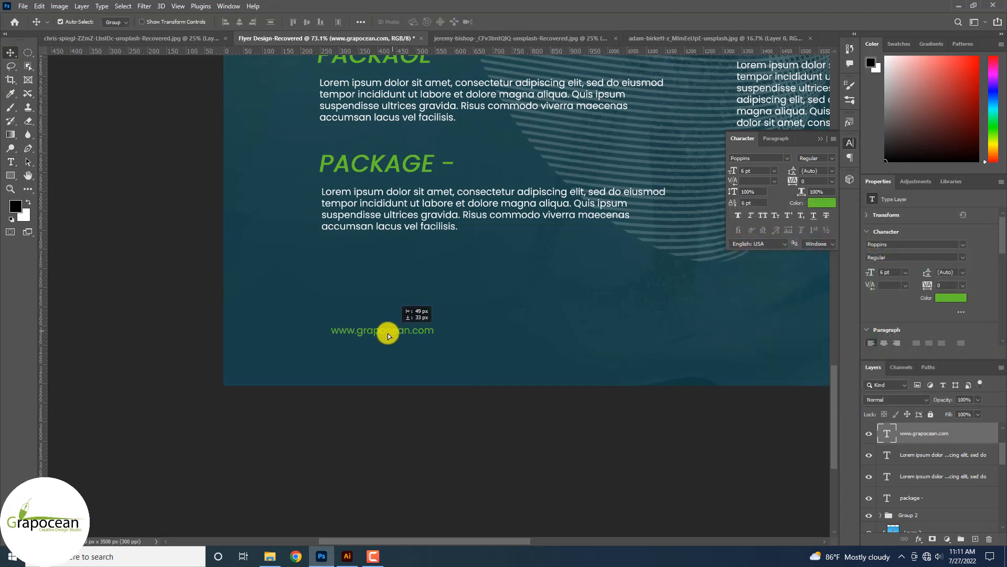
scroll(392, 332, "down", 4)
scroll(392, 333, "up", 2)
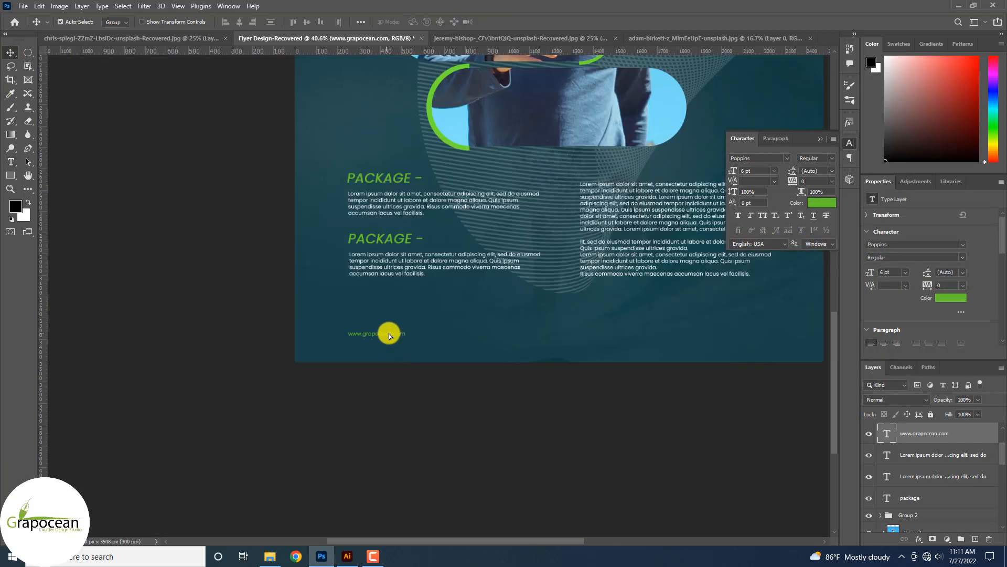
Duplicate the website text to the bottom right and retype it as the contact e-mail address.
left_click_drag(395, 338, 833, 344)
left_click(10, 161)
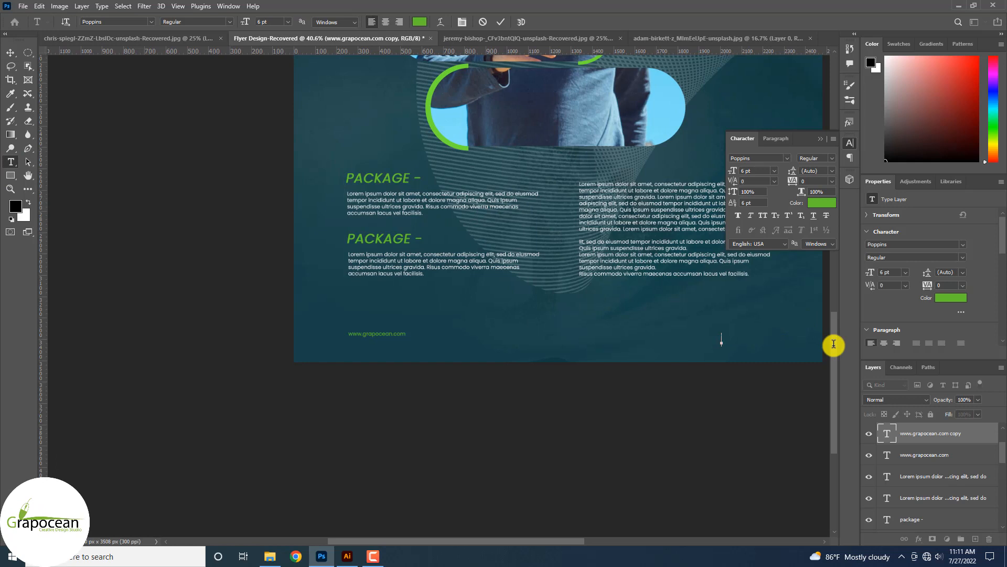
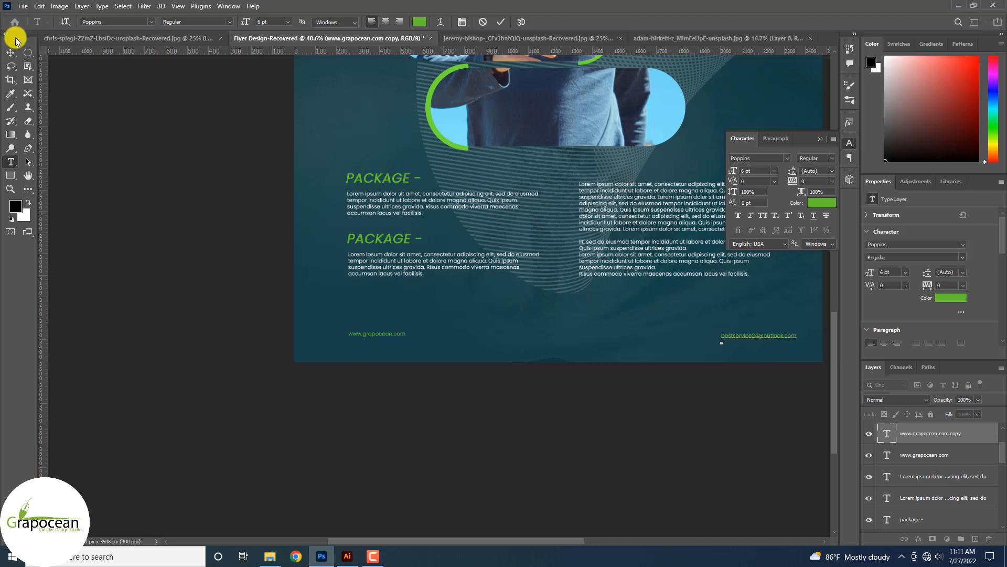
left_click(12, 53)
scroll(454, 302, "down", 4)
scroll(441, 296, "up", 6)
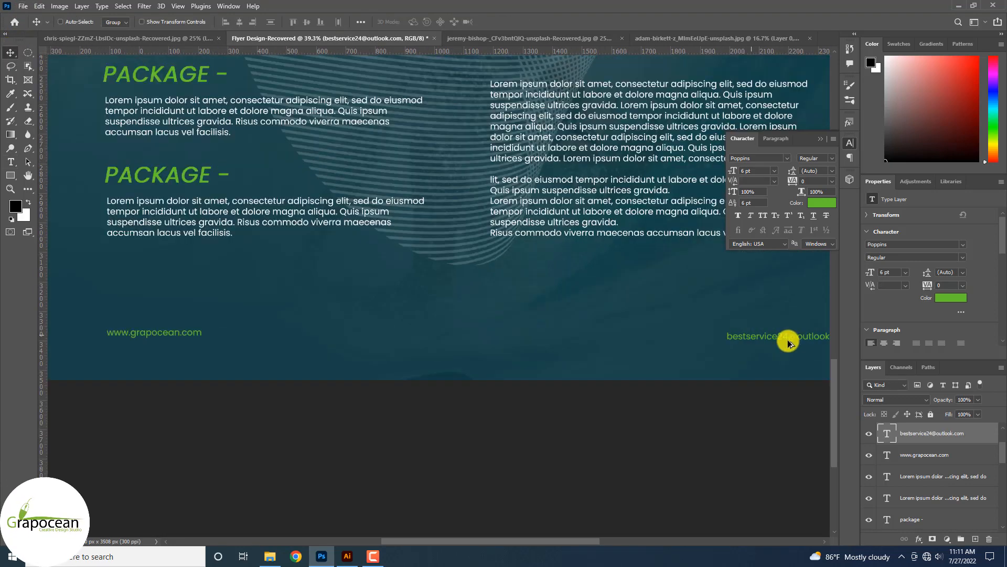
scroll(724, 337, "up", 3)
scroll(607, 359, "down", 2)
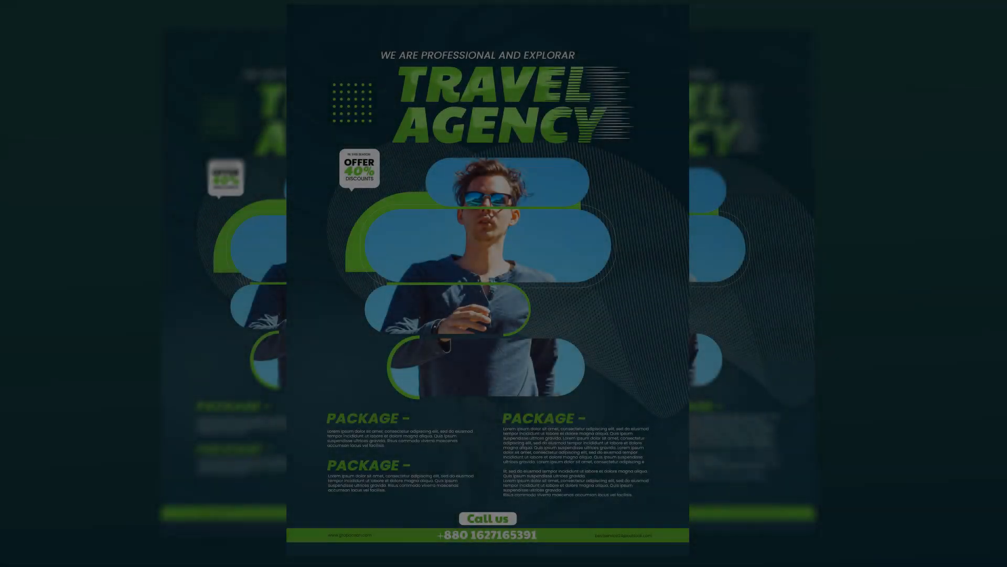